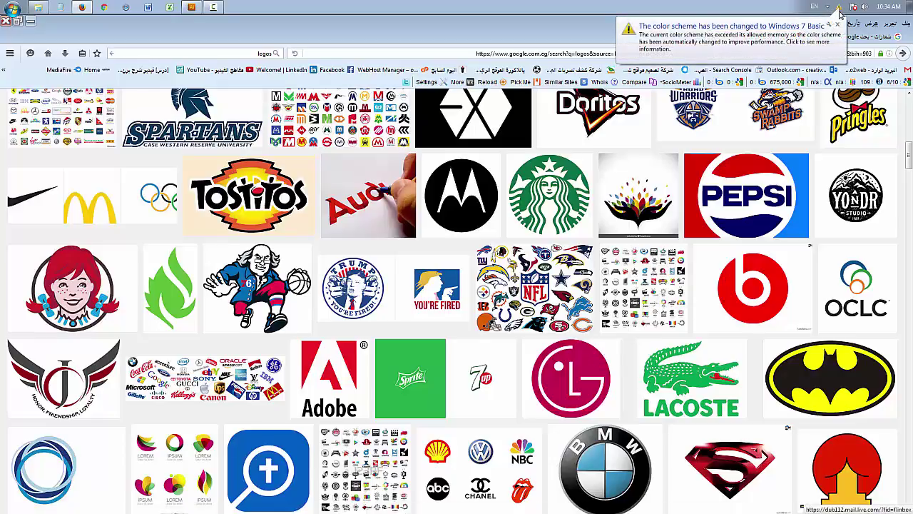
Dismiss the colour scheme notification and look through the logos image results back up to the start of the page
click(839, 26)
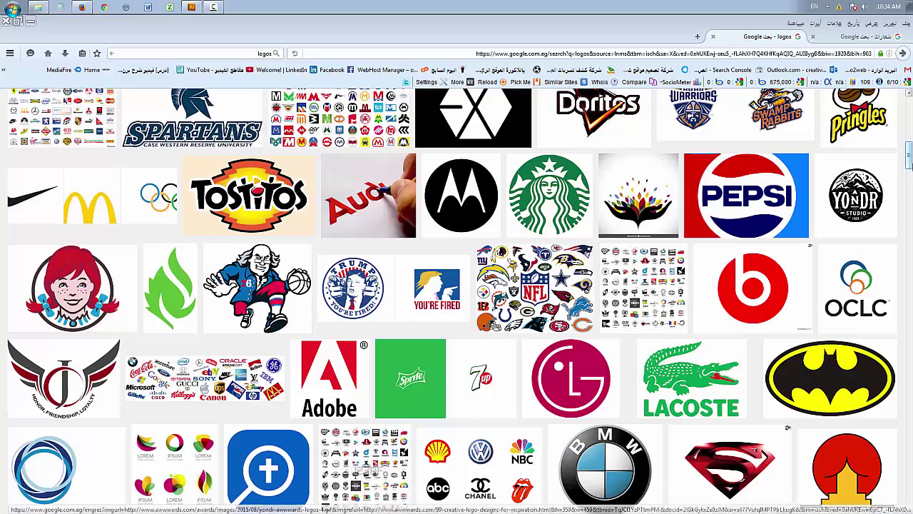
drag(909, 154, 908, 278)
scroll(479, 180, up, 15)
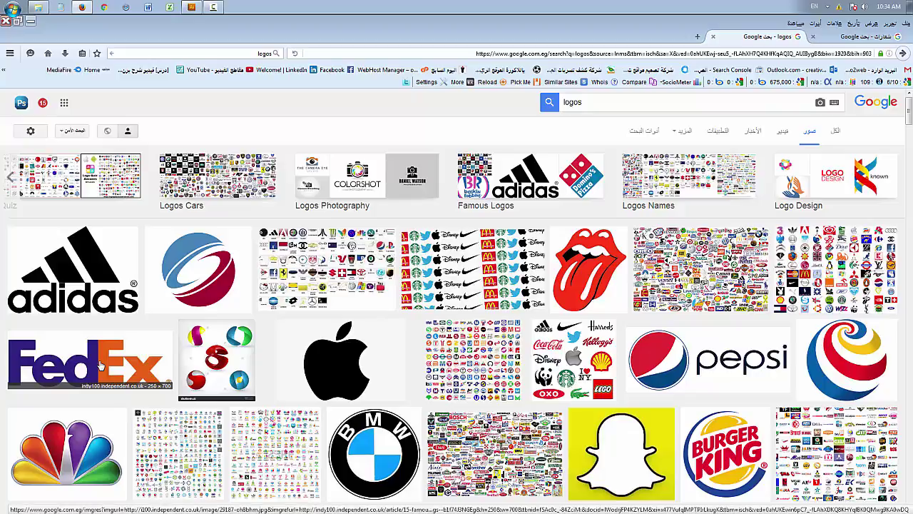
Switch to Illustrator and select the segments of the blue elliptical ring individually, then all together, to examine how it is built
click(192, 7)
click(418, 208)
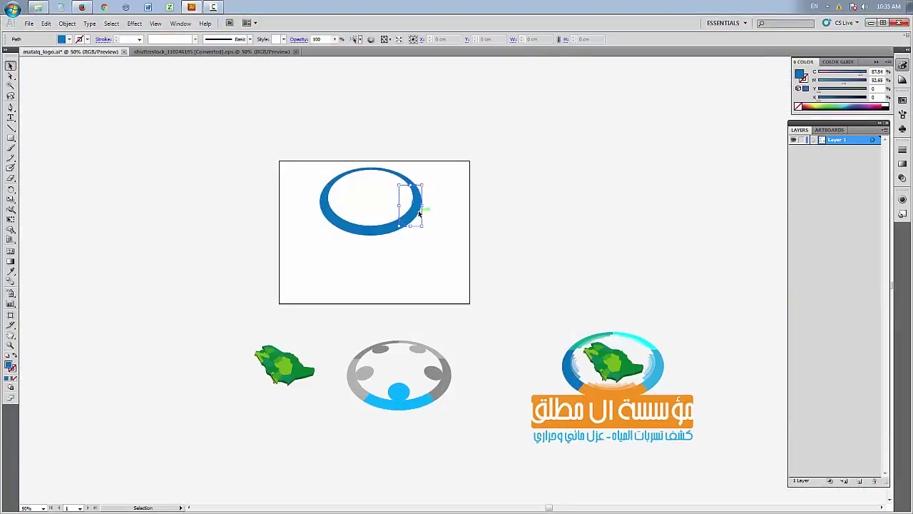
drag(373, 234, 335, 208)
click(346, 172)
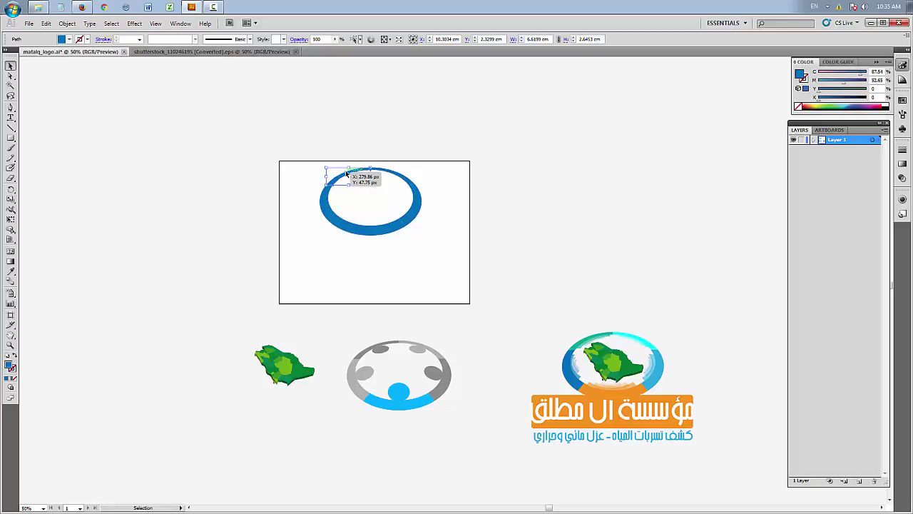
click(400, 178)
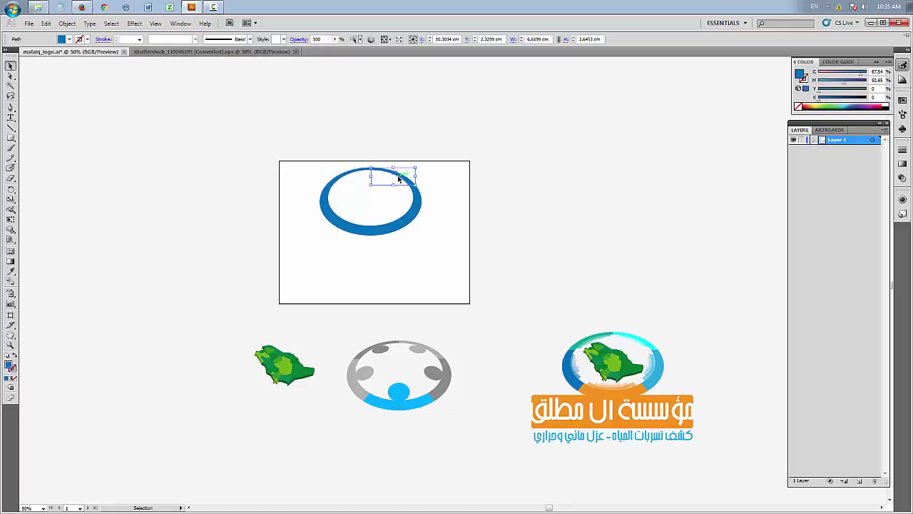
click(368, 216)
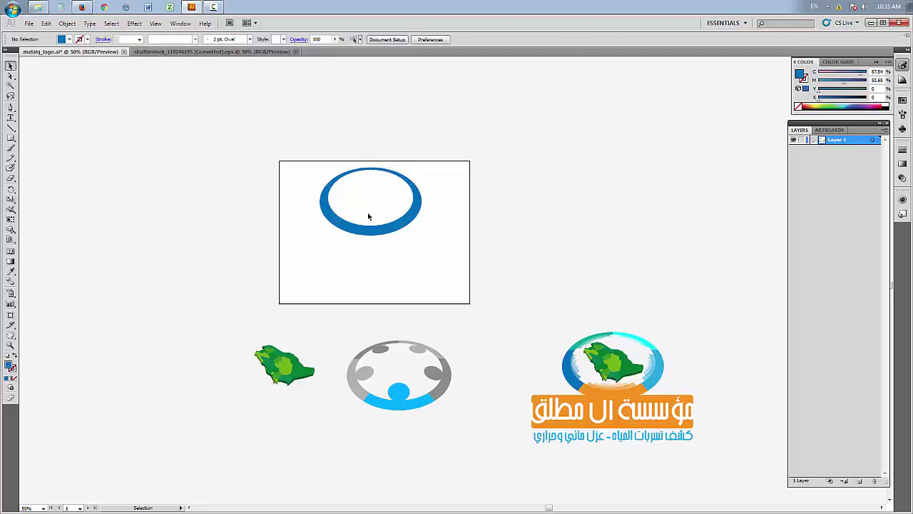
drag(438, 165, 311, 281)
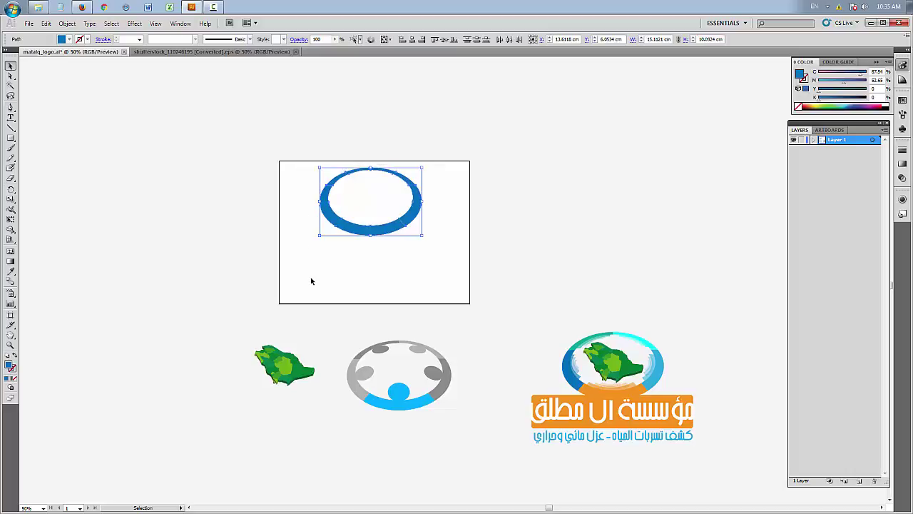
click(76, 107)
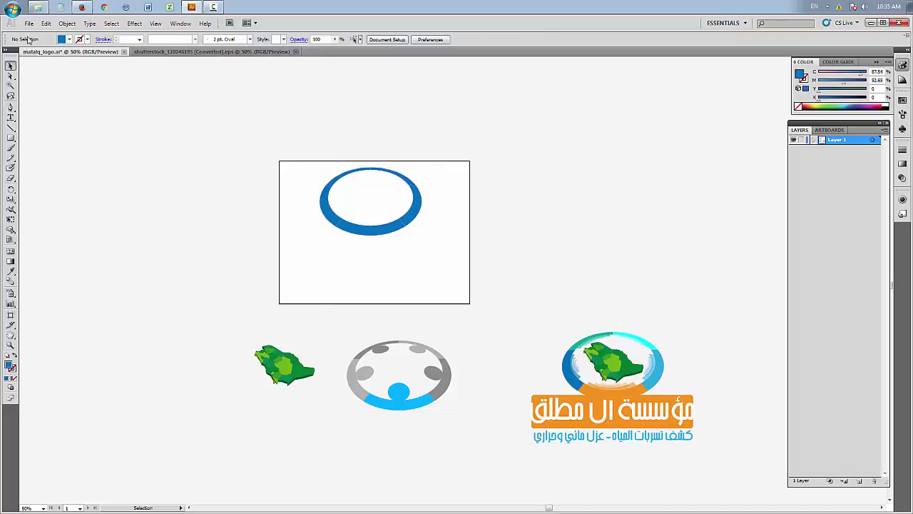
click(14, 19)
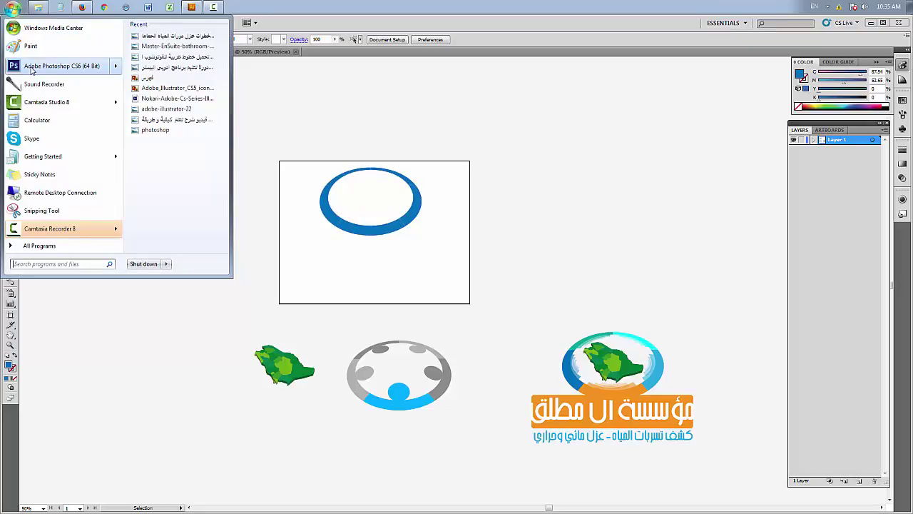
click(319, 106)
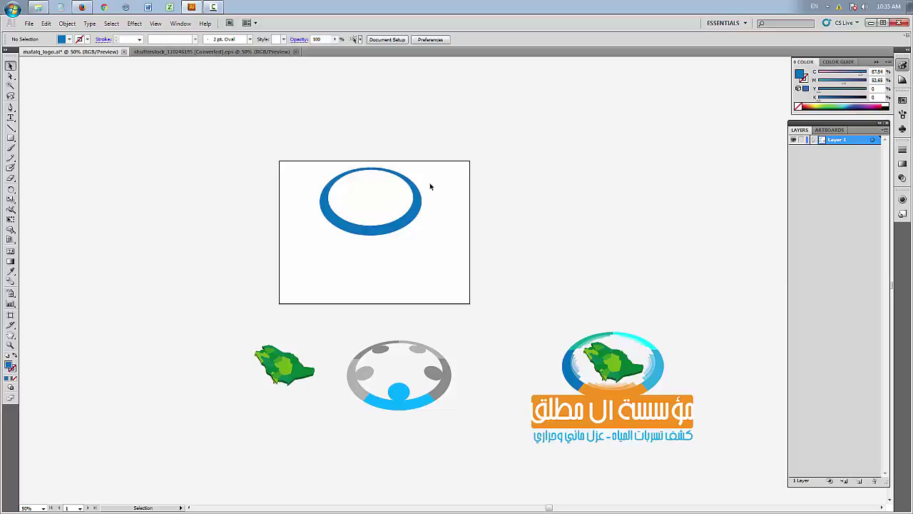
Inspect the blue ring's side, lower and upper segments again as separate paths, leaving nothing selected
drag(430, 177, 317, 240)
click(303, 245)
click(333, 220)
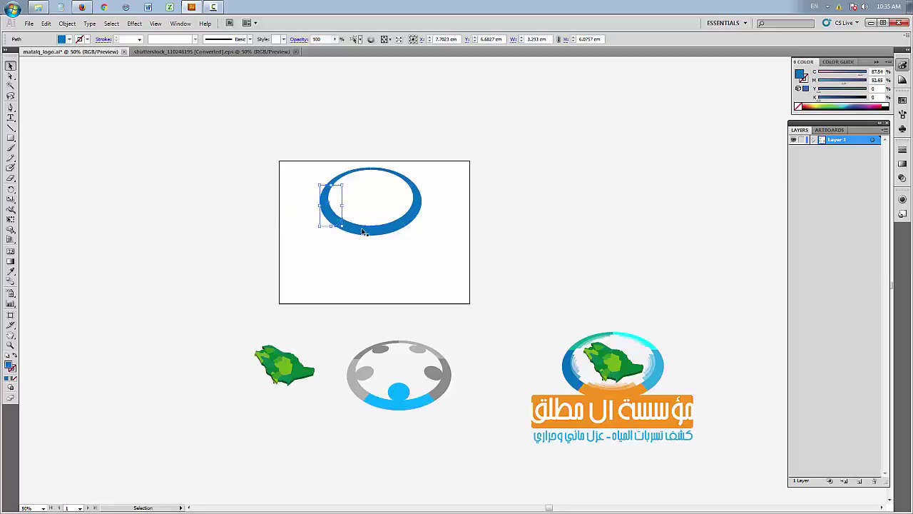
click(363, 232)
click(416, 220)
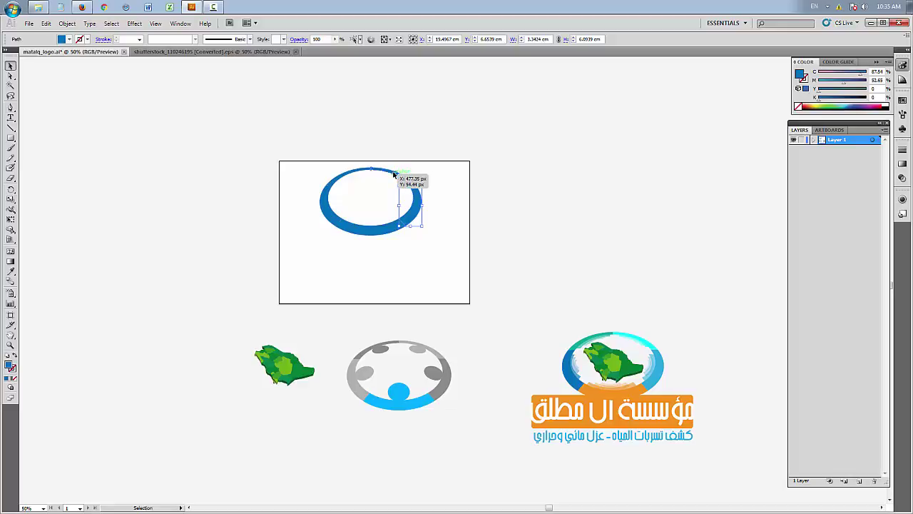
click(349, 173)
click(363, 263)
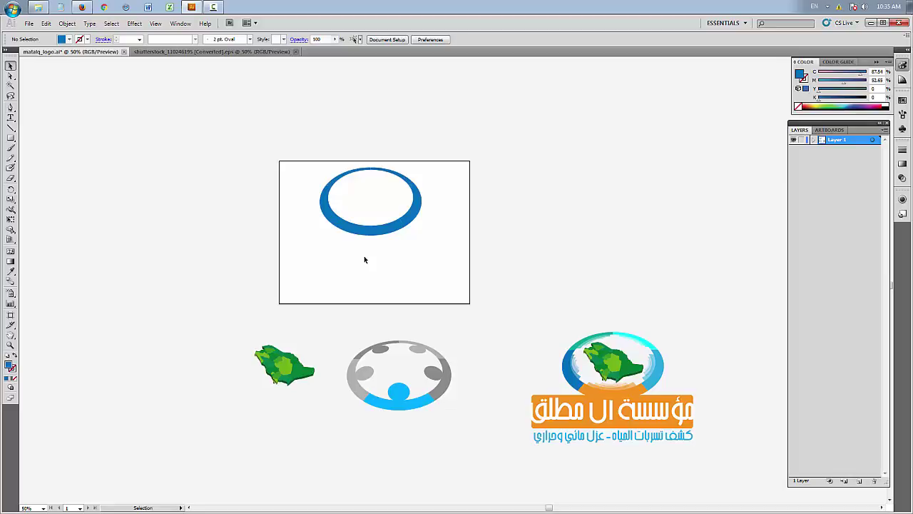
click(28, 23)
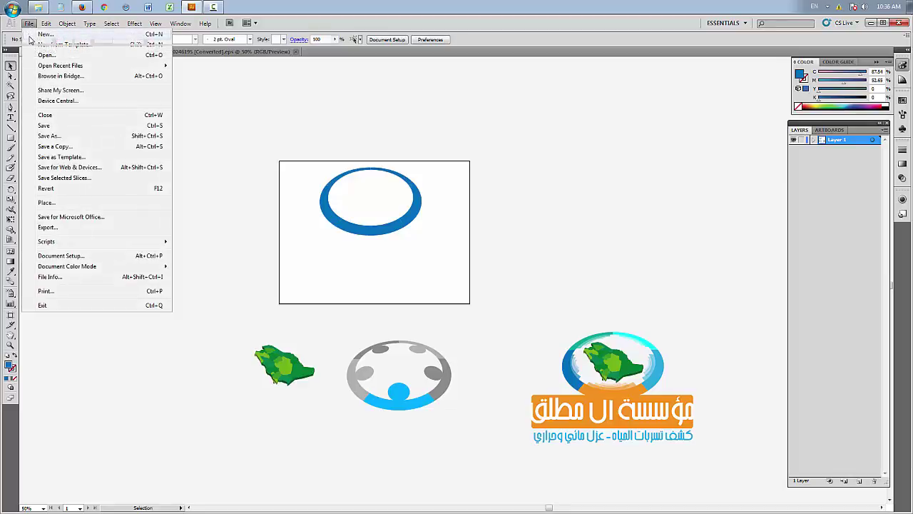
click(30, 35)
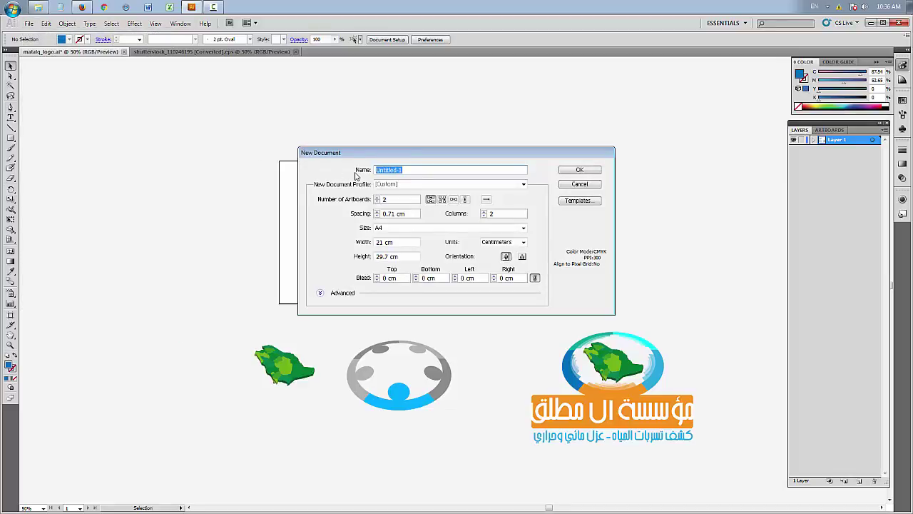
text(k)
key(BackSpace)
key(BackSpace)
text(lofo)
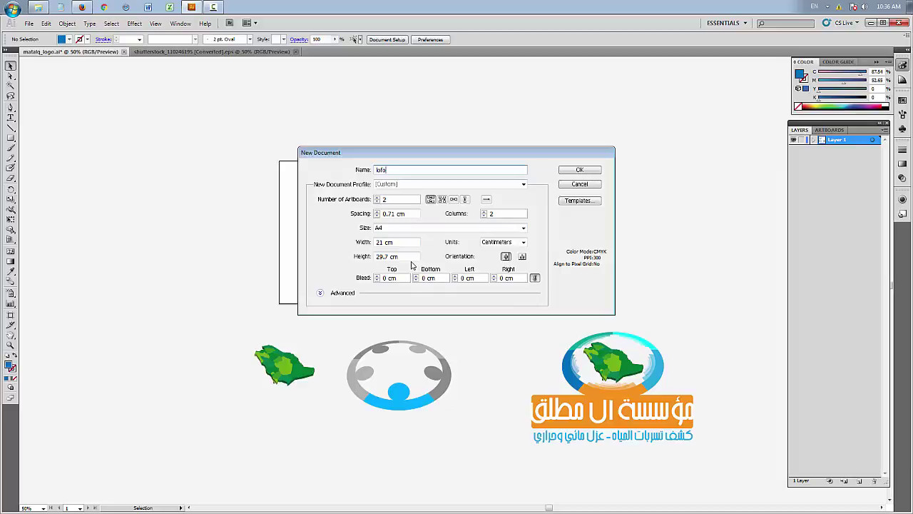
double_click(380, 243)
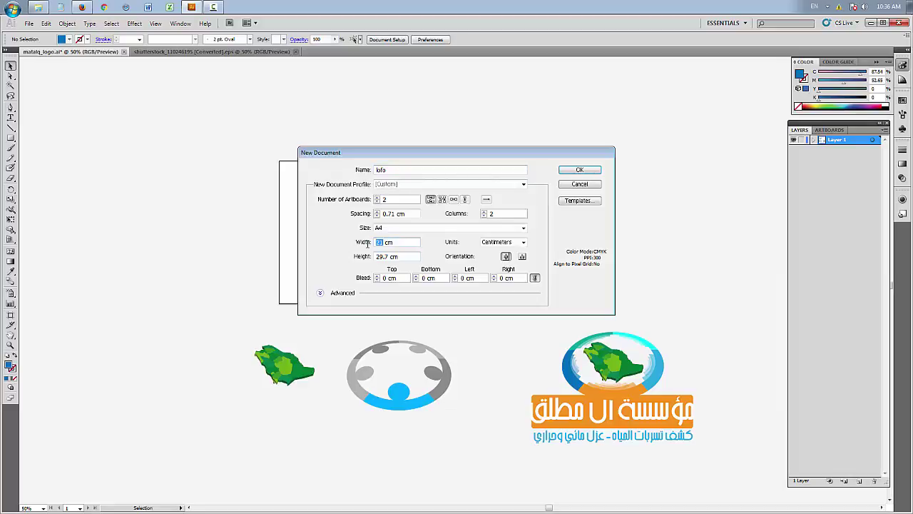
text(10)
double_click(379, 256)
text(6)
double_click(369, 199)
text(1)
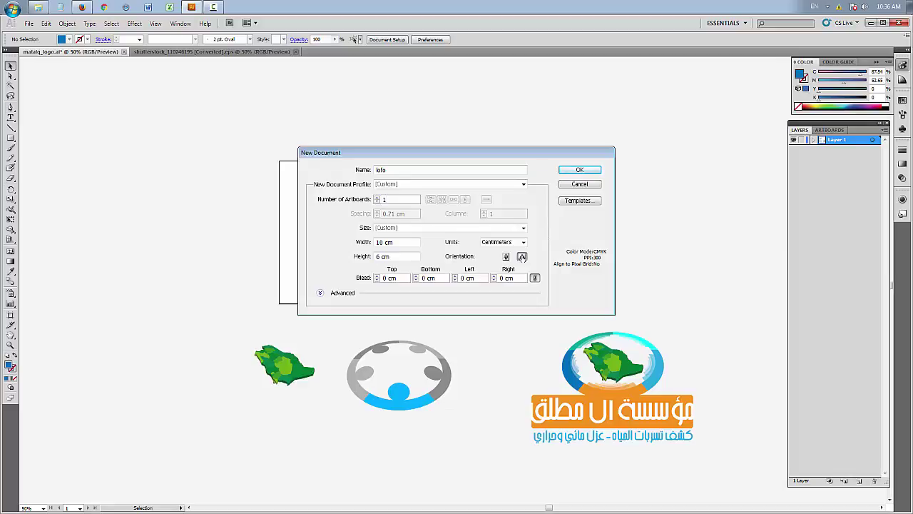
click(579, 184)
Move the complete blue ring to the middle of the artboard and shift the Layers panel out of its way
drag(438, 171, 588, 256)
key(z)
click(428, 281)
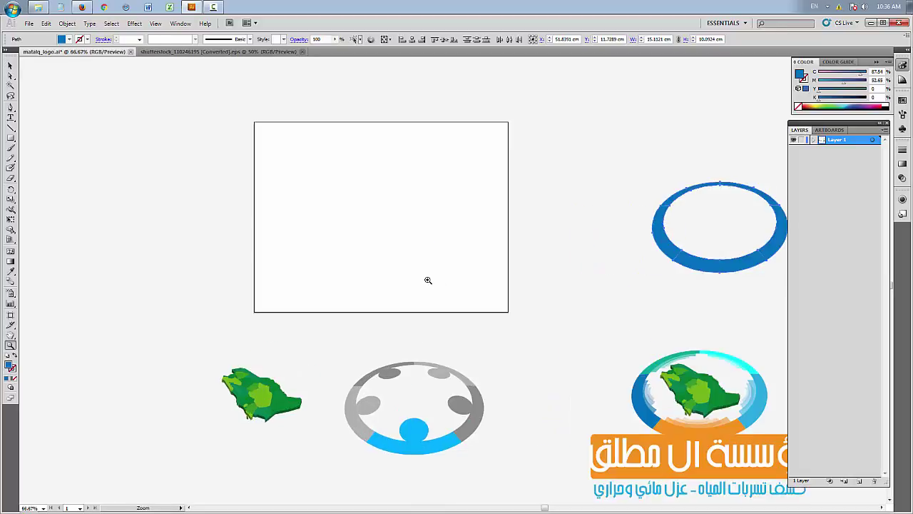
click(427, 279)
scroll(428, 281, up, 2)
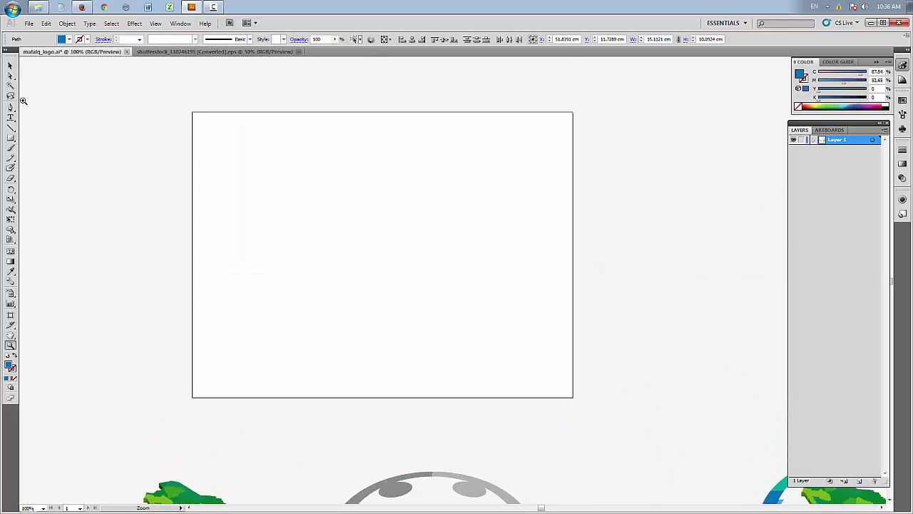
click(11, 66)
drag(869, 125, 731, 79)
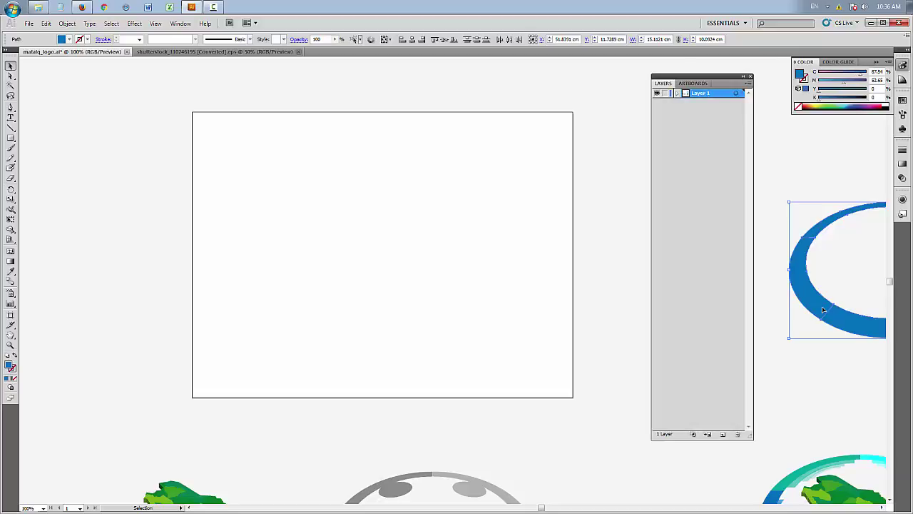
drag(813, 310, 338, 299)
click(355, 333)
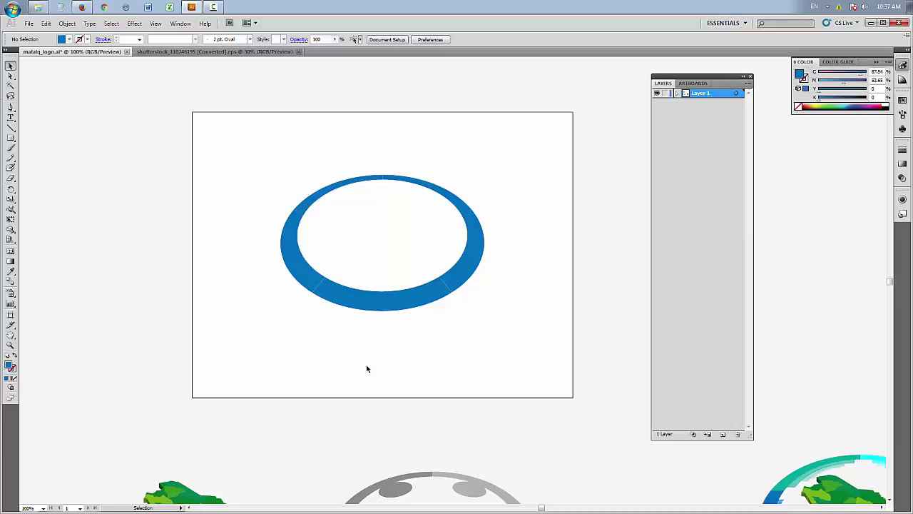
Move the grey and light-blue ring group with circles slightly upward, closer to the artboard
scroll(367, 368, down, 5)
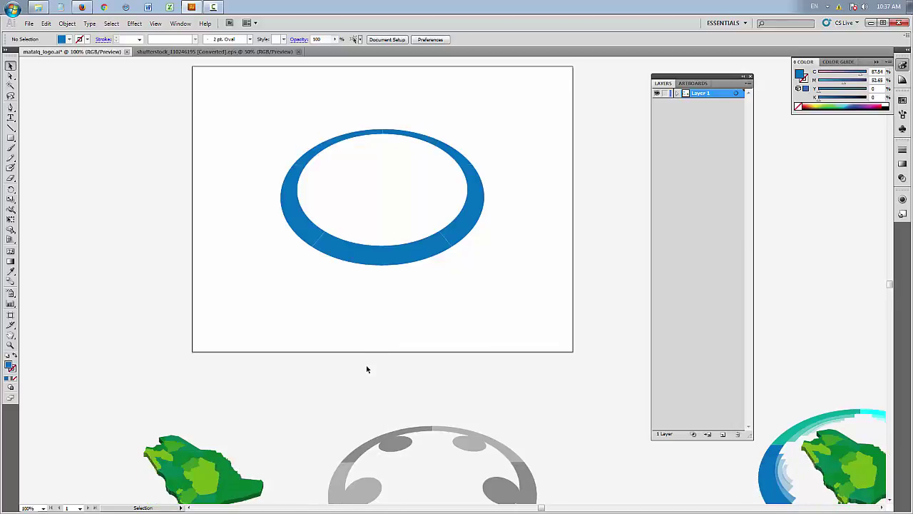
click(435, 400)
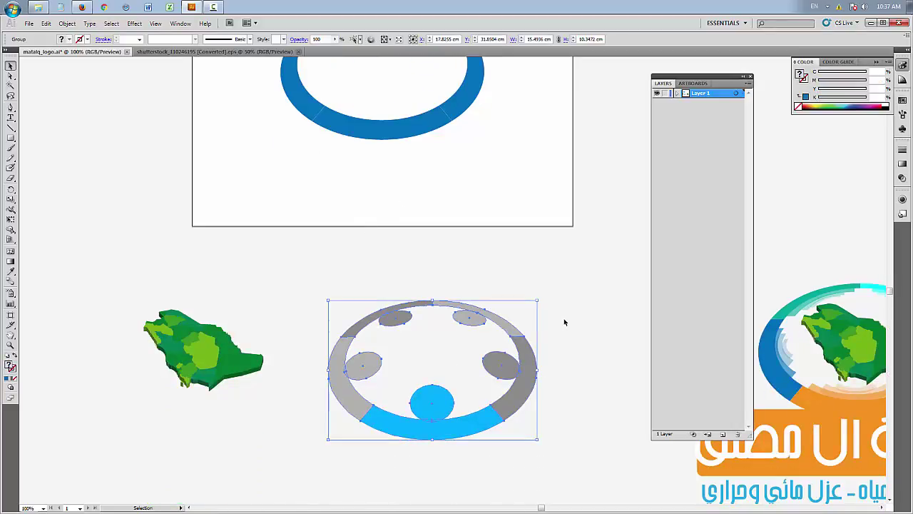
drag(432, 403, 424, 371)
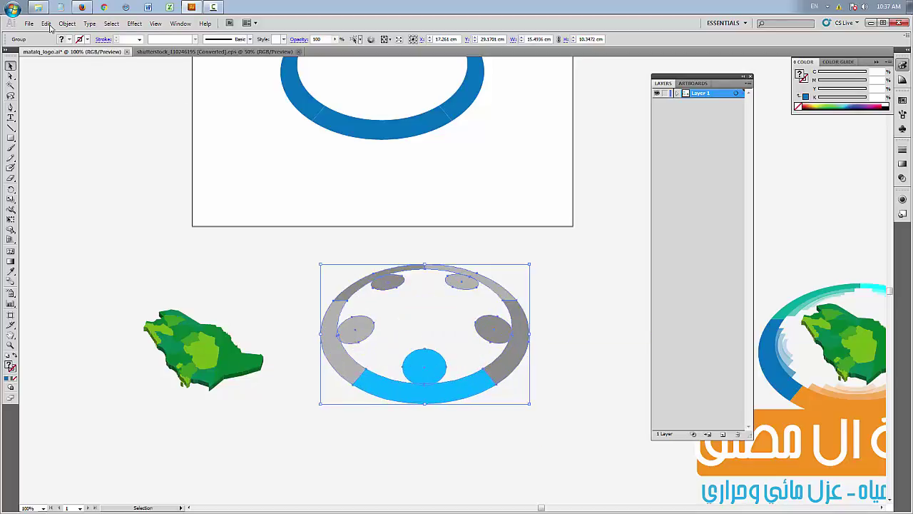
Switch to the vector folder in Windows Explorer, look through its stock EPS files, and return to Illustrator with nothing selected
key(alt+Tab)
scroll(322, 241, down, 15)
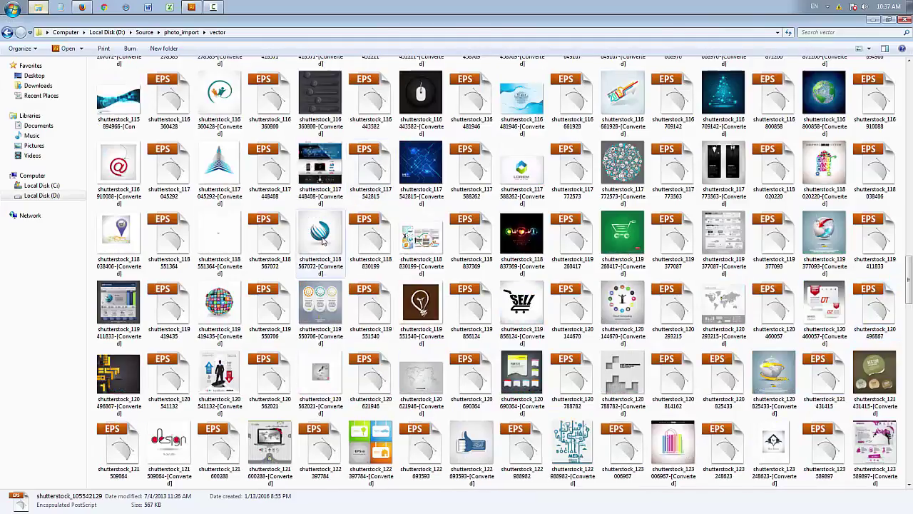
scroll(322, 242, down, 5)
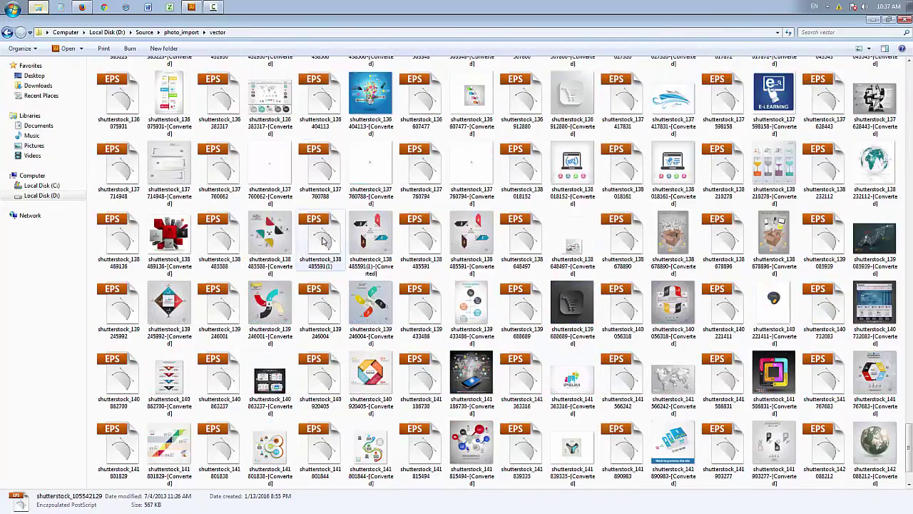
scroll(321, 242, down, 1)
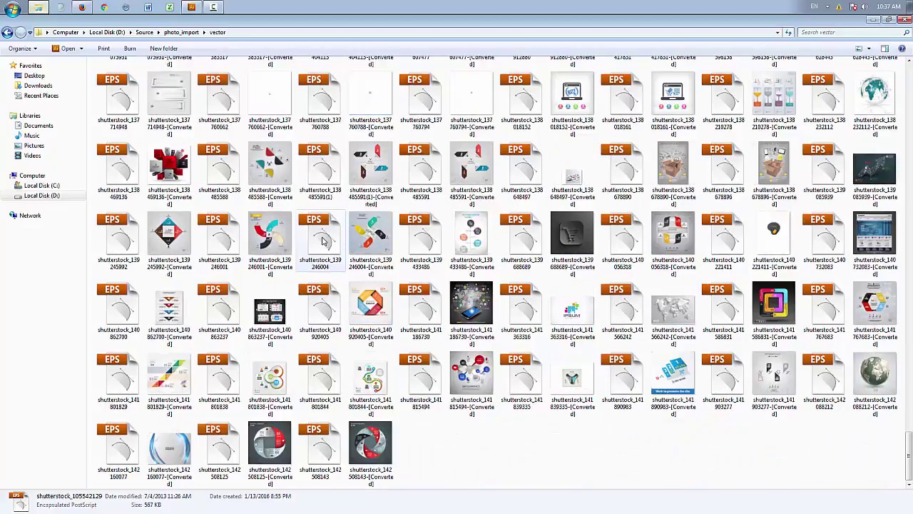
click(191, 7)
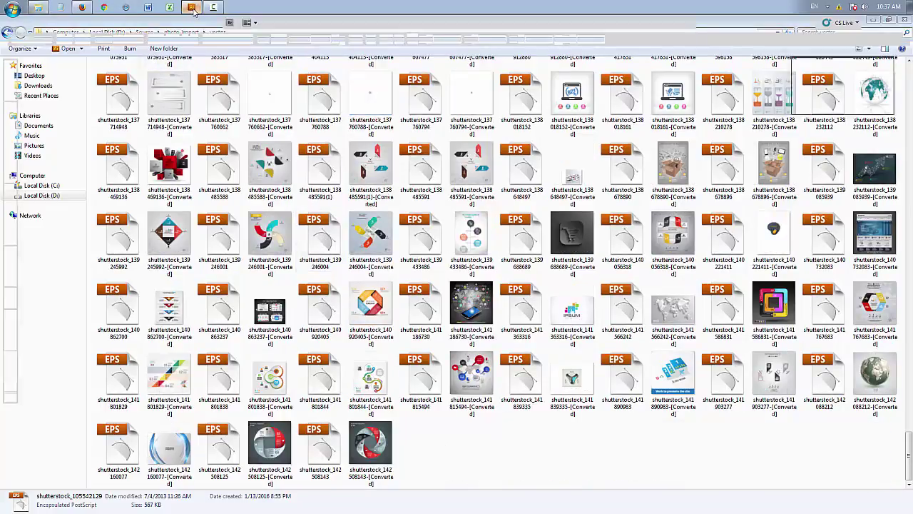
click(271, 151)
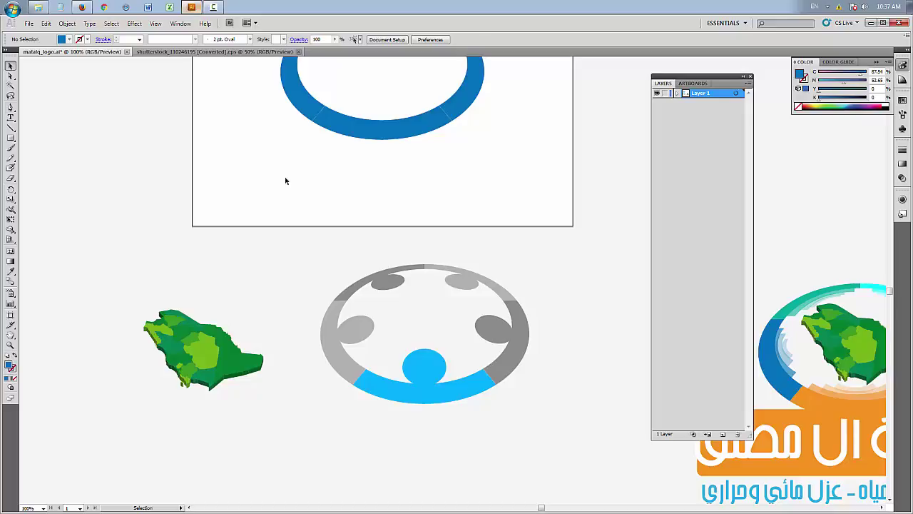
Examine the green map and the grey and light-blue ring group below the artboard
click(191, 7)
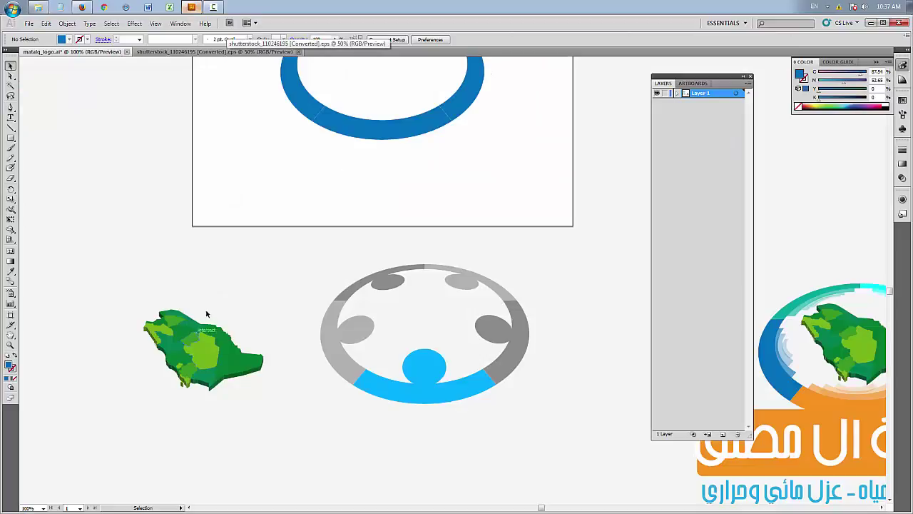
drag(271, 301, 223, 412)
click(229, 416)
scroll(242, 292, up, 1)
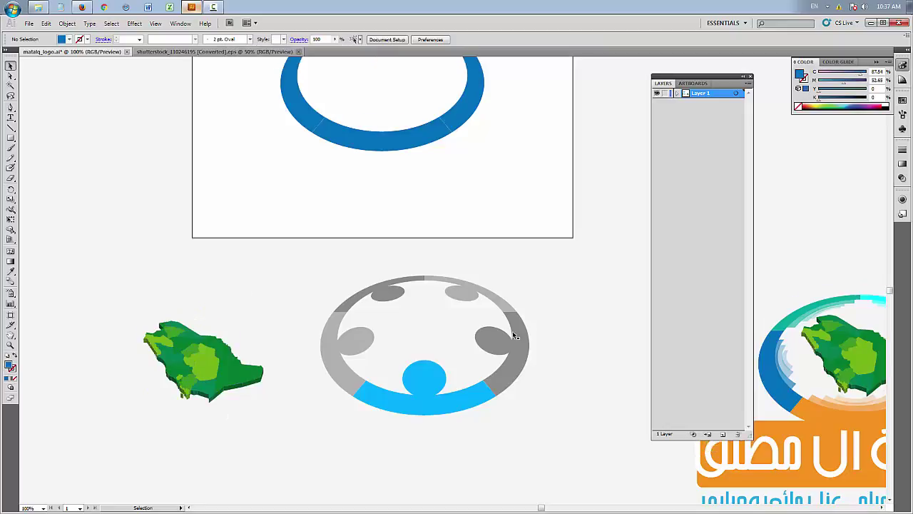
click(430, 396)
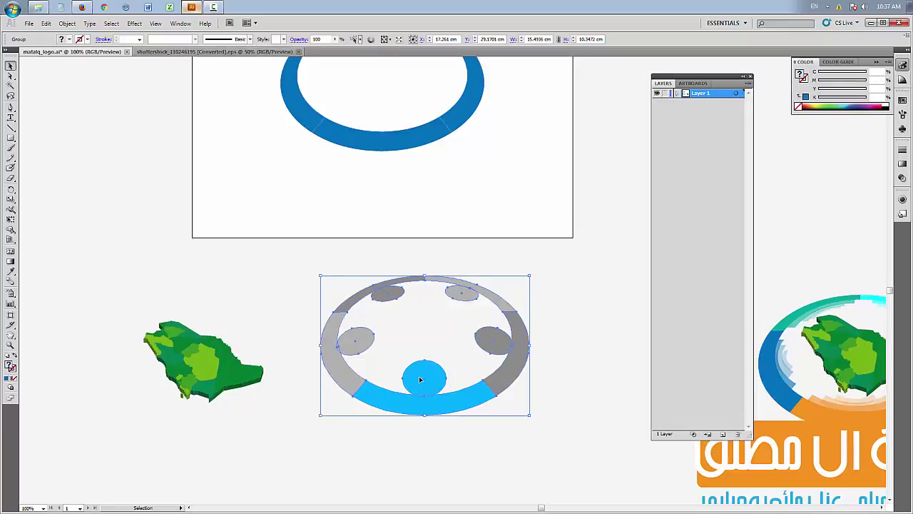
click(294, 306)
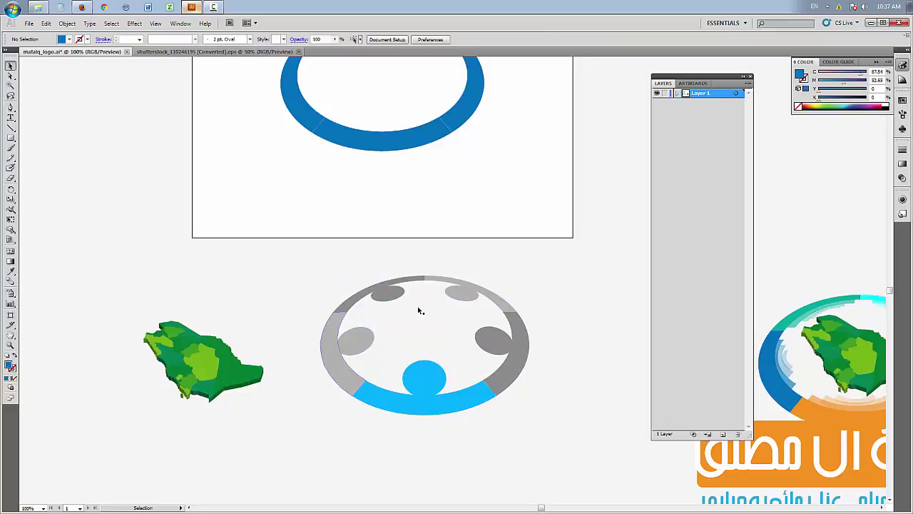
Move the Layers panel closer to the artboard, clear of the finished logo
drag(716, 82, 672, 71)
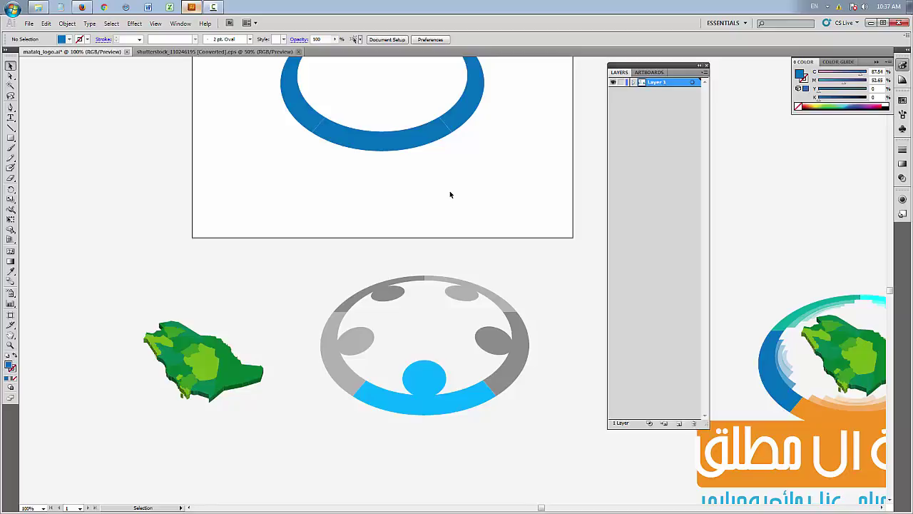
Draw a closed, blue-filled chevron shape below the ring's lower-right side with the Pen tool
scroll(458, 221, up, 3)
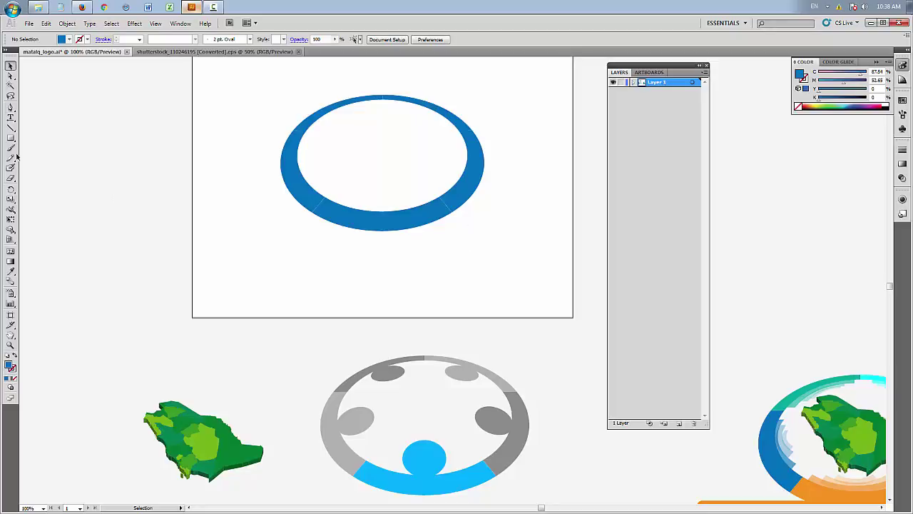
click(11, 118)
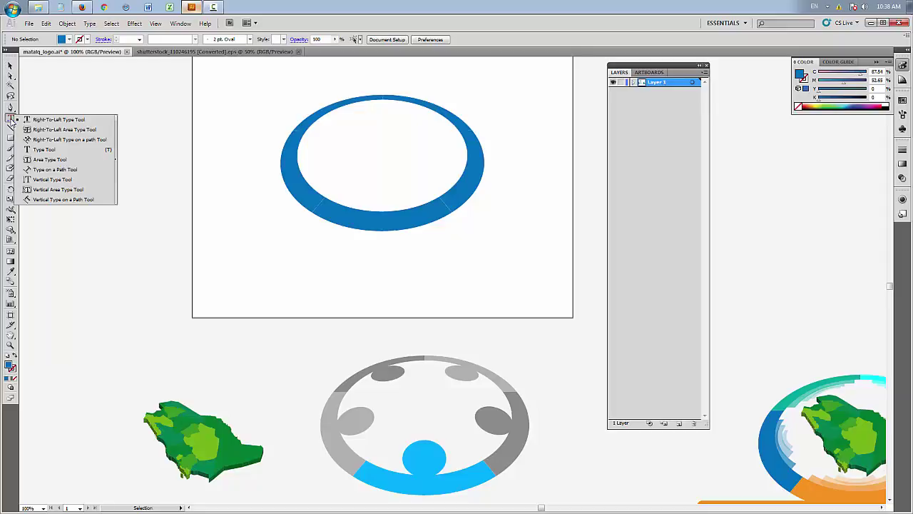
click(10, 107)
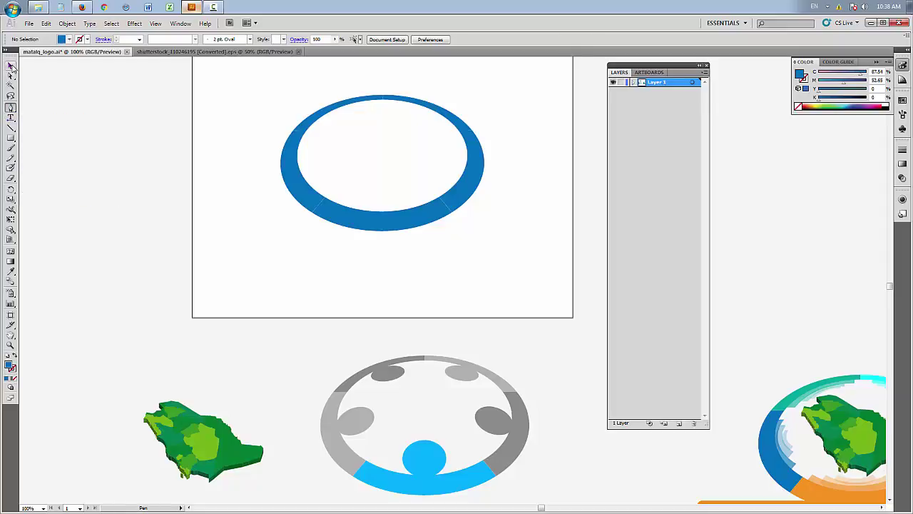
click(385, 296)
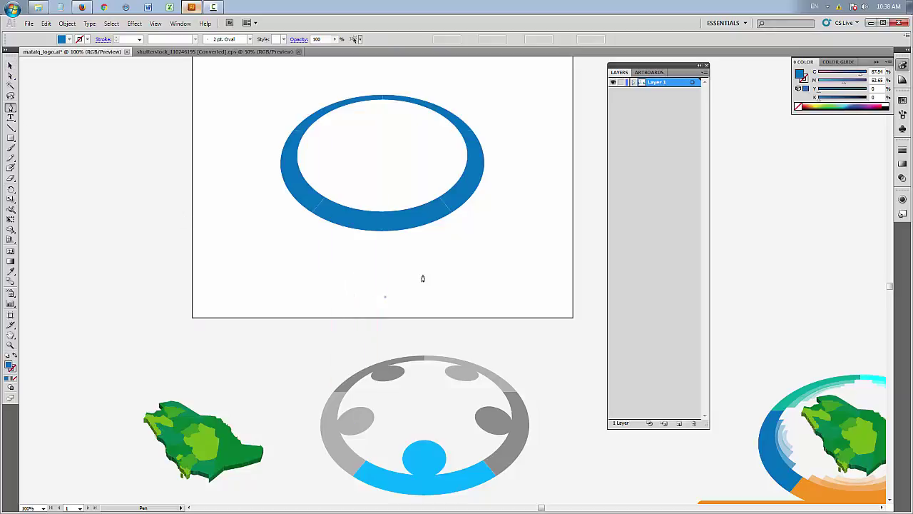
click(451, 234)
click(538, 273)
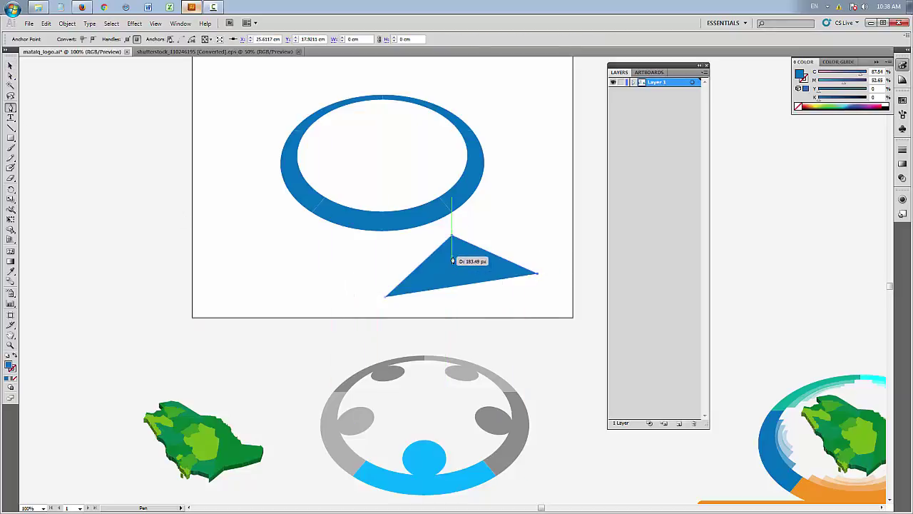
click(451, 254)
click(385, 297)
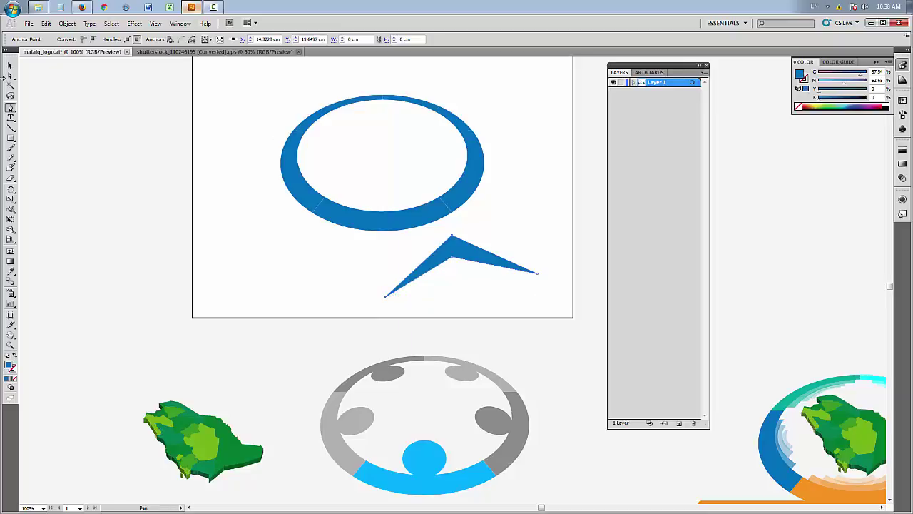
key(v)
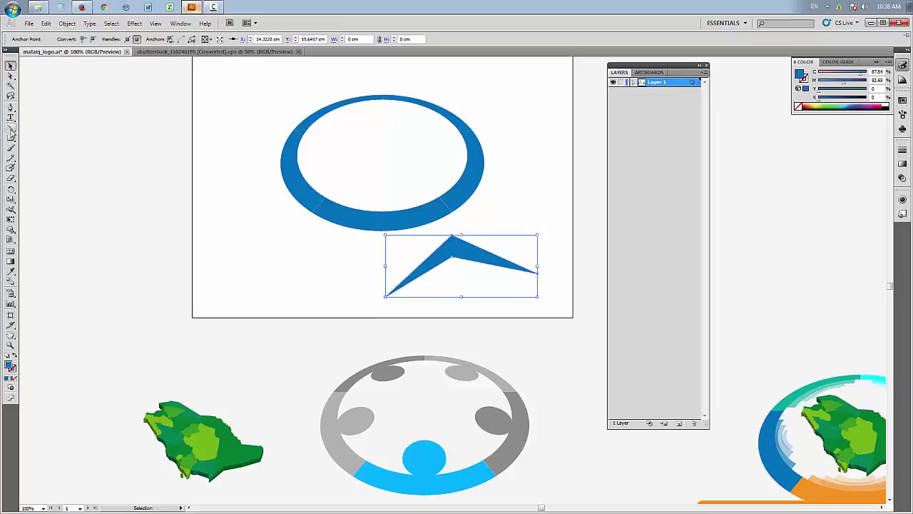
Curve the chevron's edges by converting its inner corner and lower-left tip with the Convert Anchor Point tool
drag(10, 107, 30, 141)
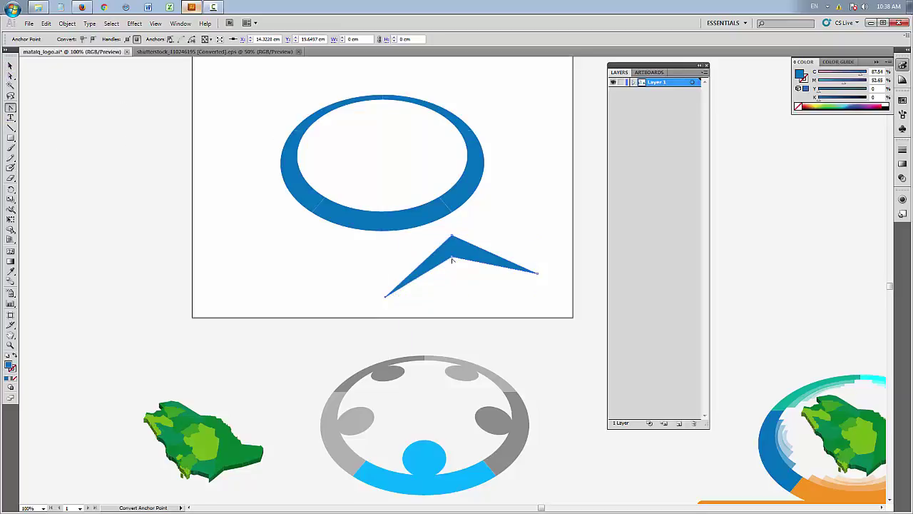
drag(451, 256, 460, 231)
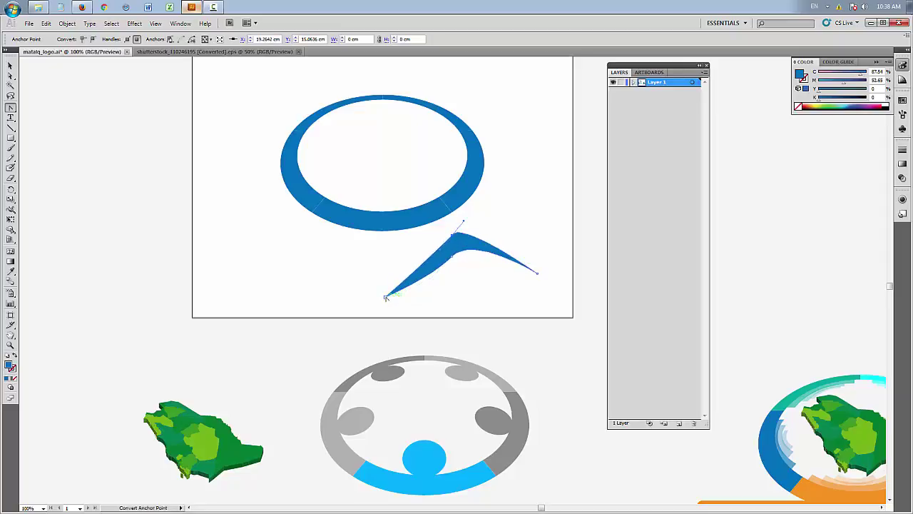
drag(385, 296, 368, 308)
Undo and redo the last curve edits, and remove the chevron shape from the artboard
click(9, 65)
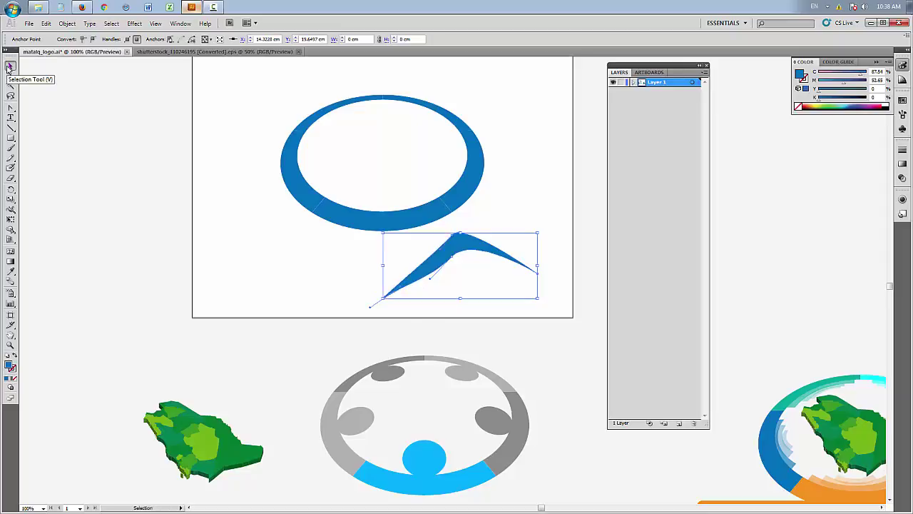
key(ctrl+z)
key(ctrl+shift+z)
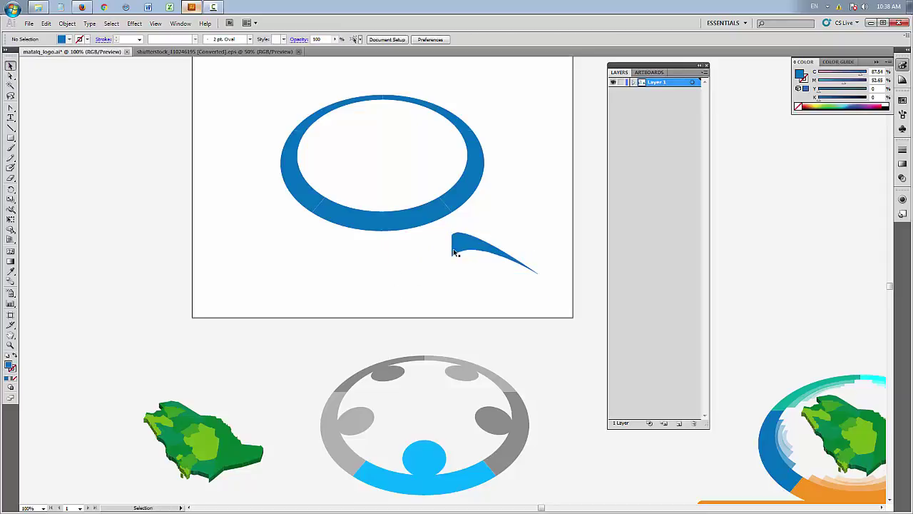
key(ctrl+z)
key(Delete)
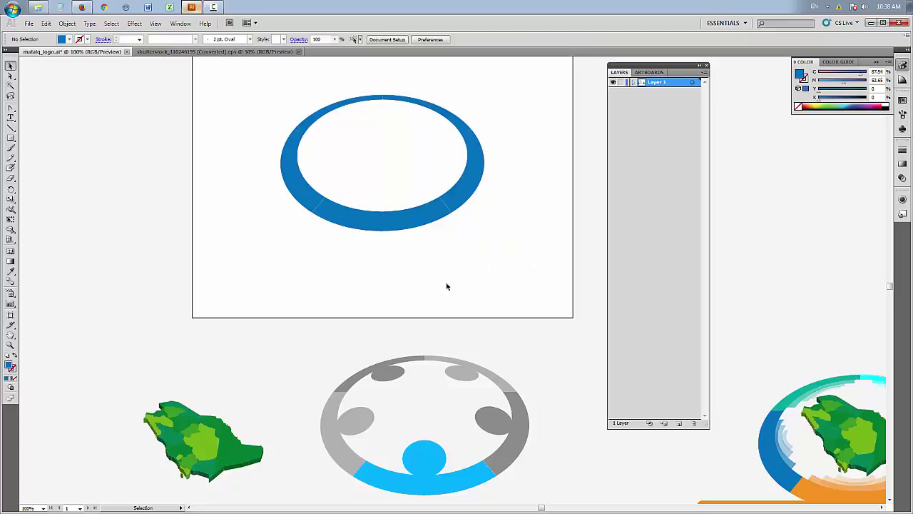
Move the Layers panel slightly farther from the artboard and leave the blue ring's pieces deselected
drag(664, 66, 676, 65)
scroll(447, 228, up, 2)
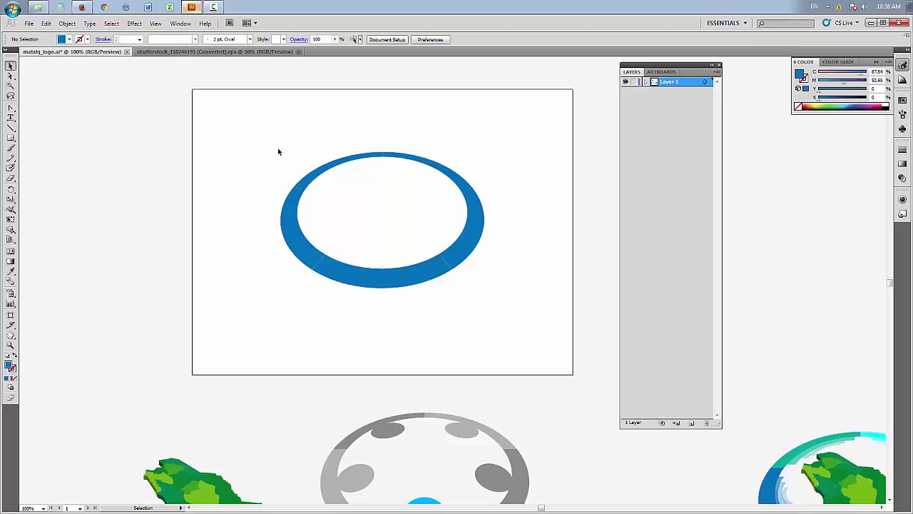
drag(275, 136, 502, 286)
click(457, 336)
Ungroup the grey and light-blue ring and its right dark-grey segment, and delete that segment's circle
scroll(388, 302, down, 5)
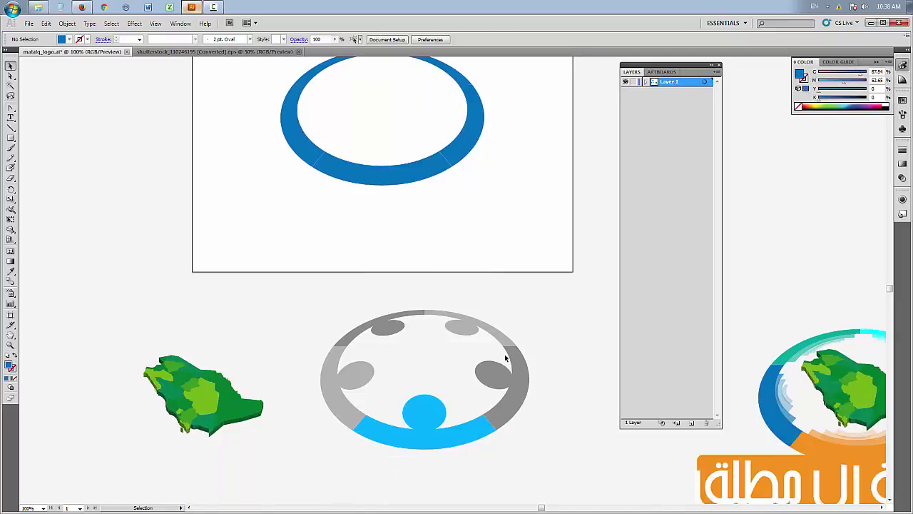
click(509, 356)
right_click(511, 355)
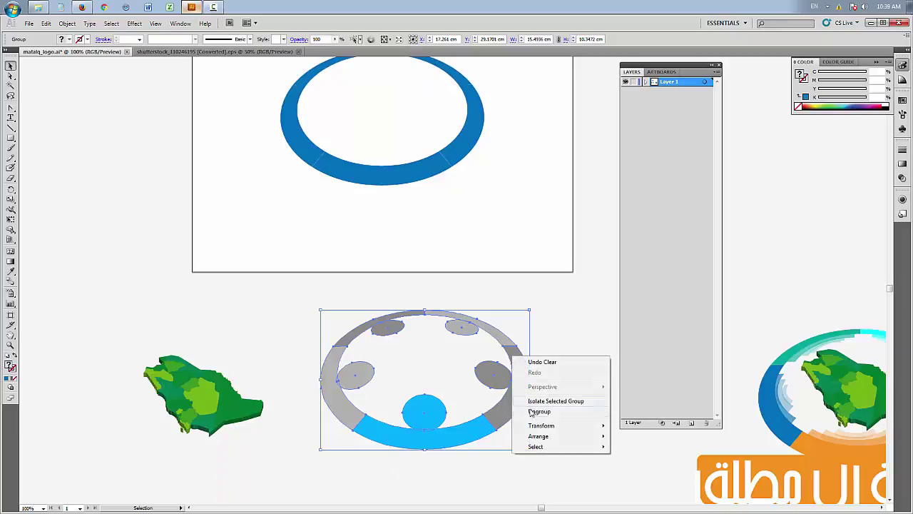
click(531, 412)
click(498, 386)
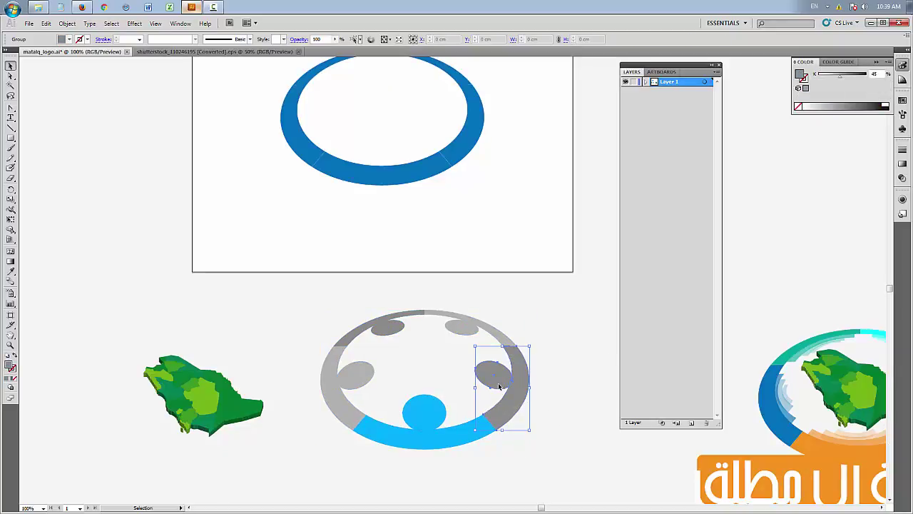
right_click(499, 384)
click(523, 441)
click(496, 378)
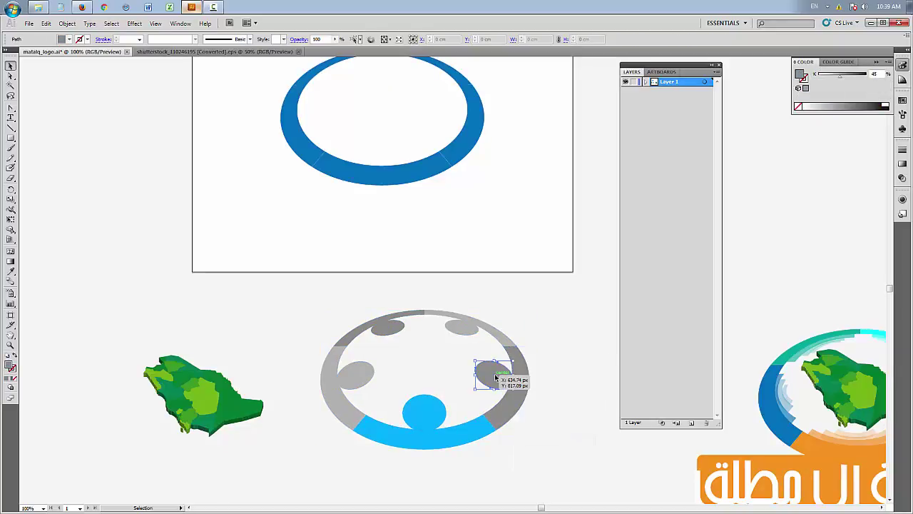
key(Delete)
Delete all remaining pieces of the grey and light-blue ring below the artboard
click(467, 334)
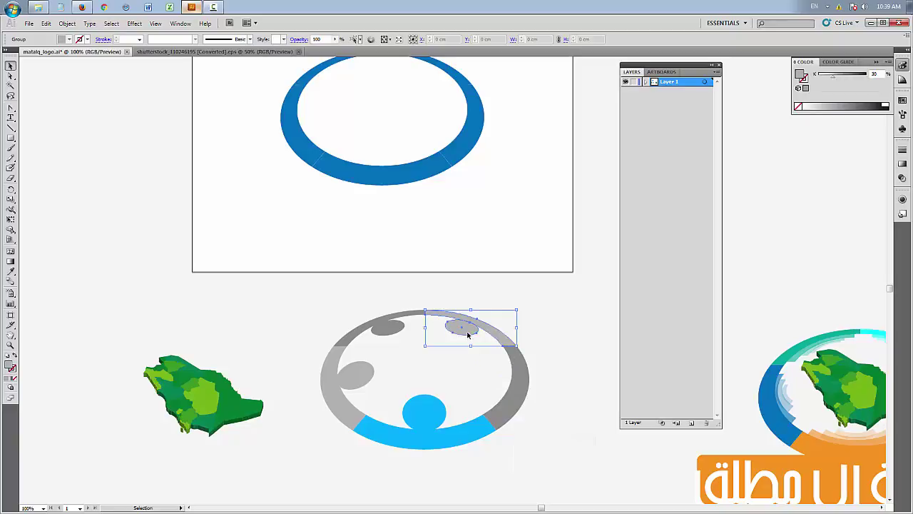
right_click(467, 333)
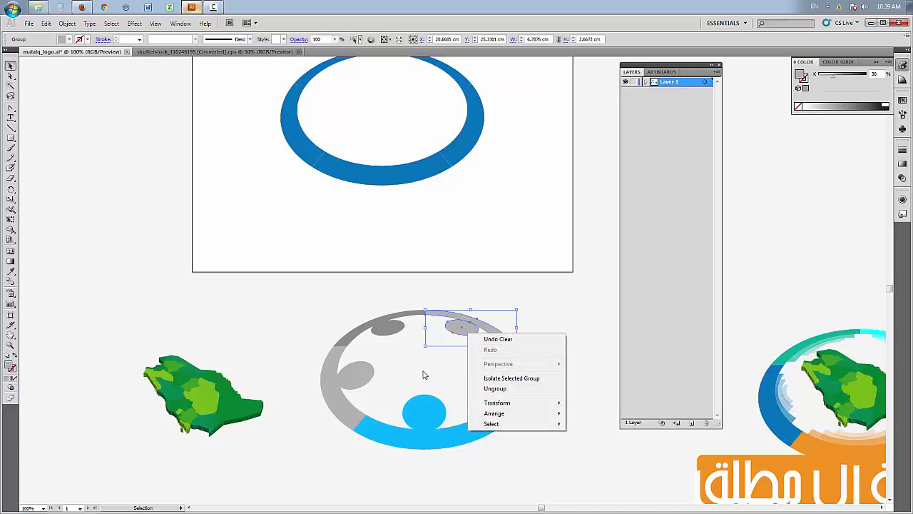
click(554, 305)
drag(554, 304, 329, 461)
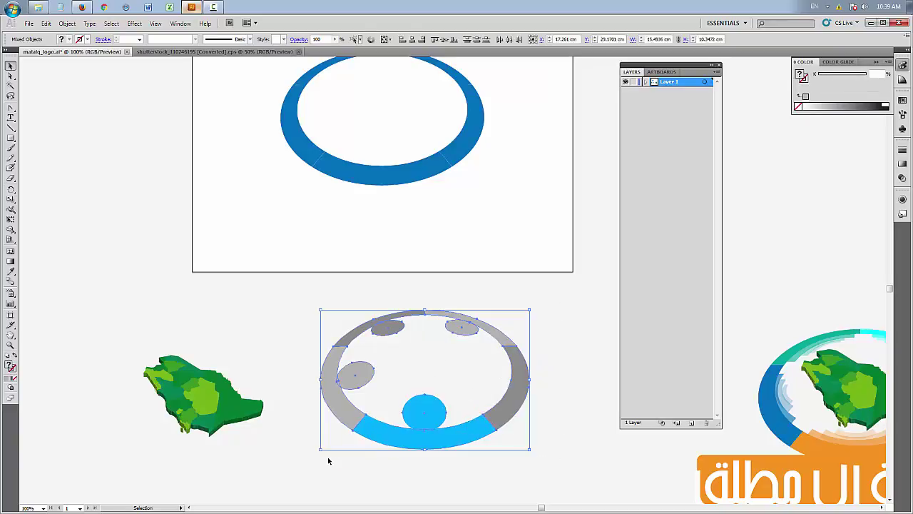
key(Delete)
Examine the separate segments of the blue ring on the artboard by selecting them one at a time
scroll(292, 359, up, 3)
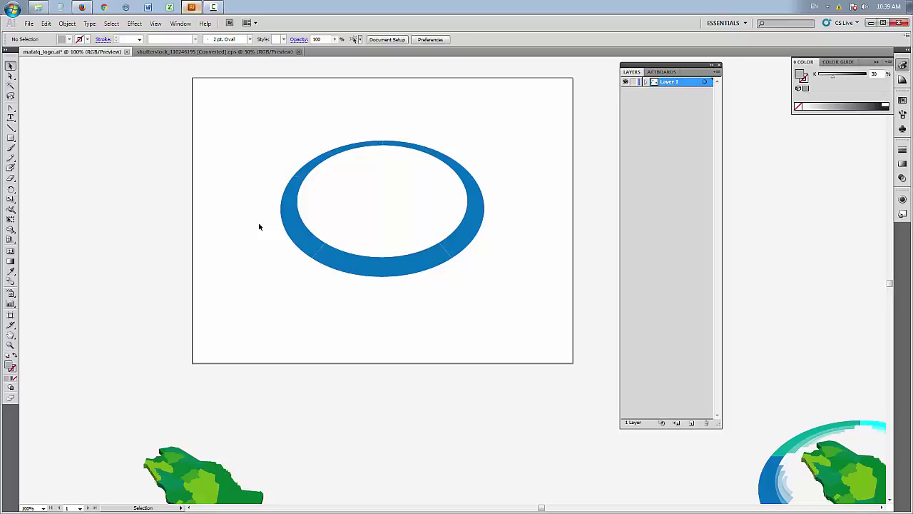
scroll(261, 226, up, 1)
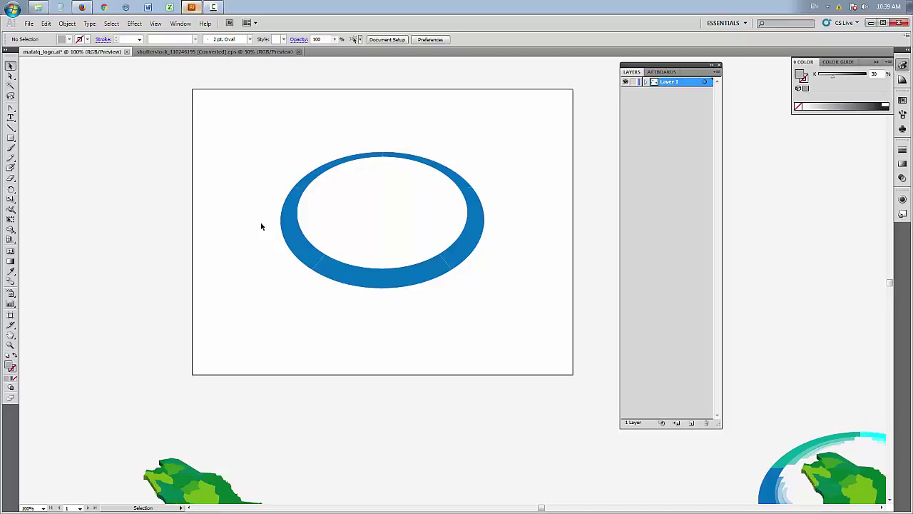
drag(263, 183, 518, 289)
click(449, 332)
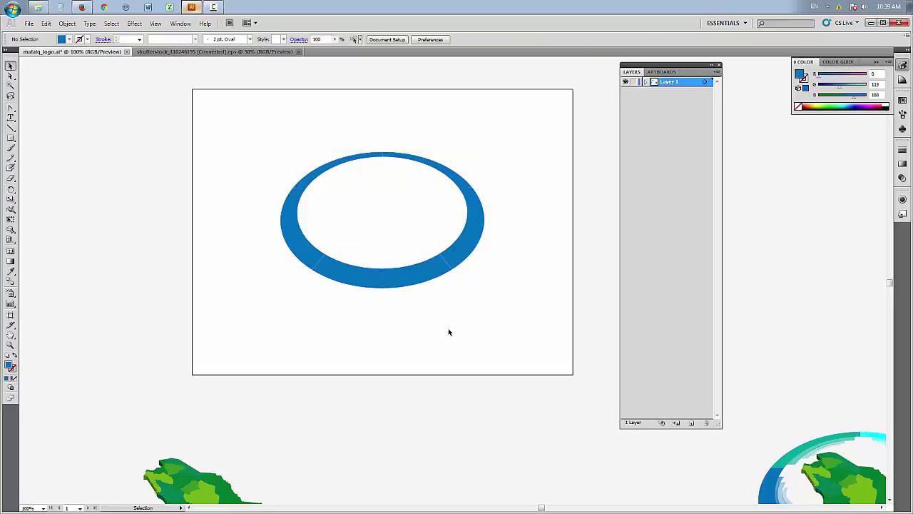
click(289, 238)
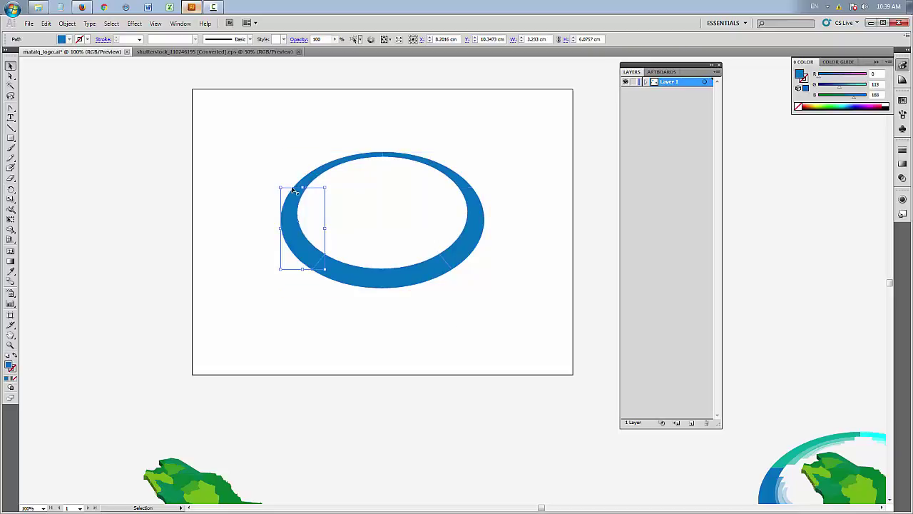
click(323, 175)
click(410, 161)
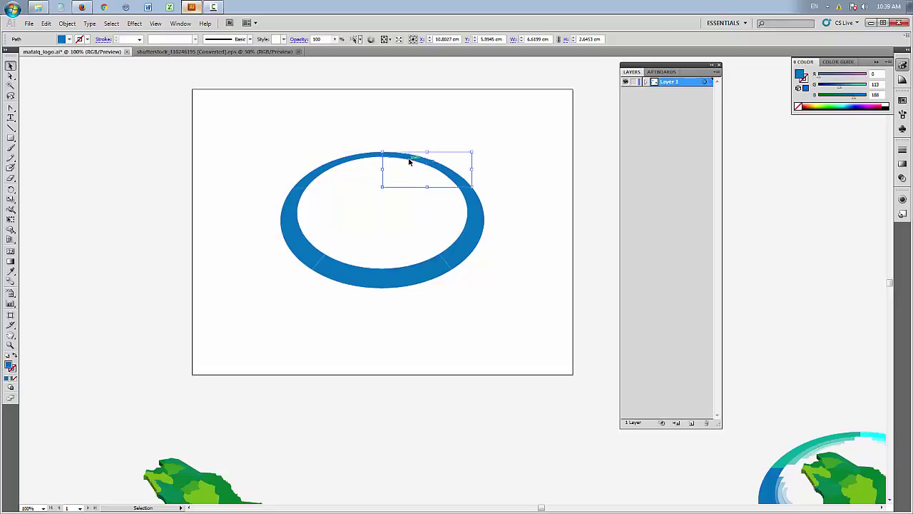
click(469, 243)
click(389, 284)
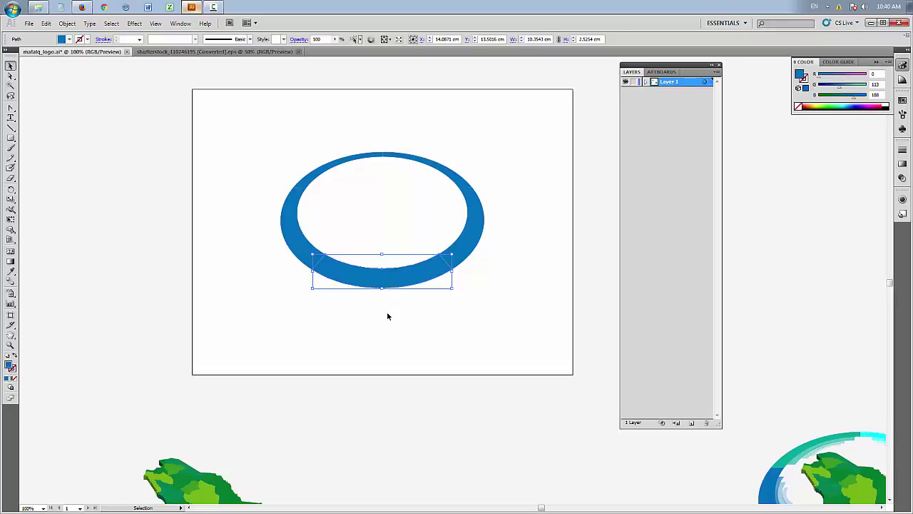
click(387, 312)
click(393, 283)
Collapse the Layers panel and move the finished logo with its map and orange text banner closer to the artboard
scroll(400, 357, down, 2)
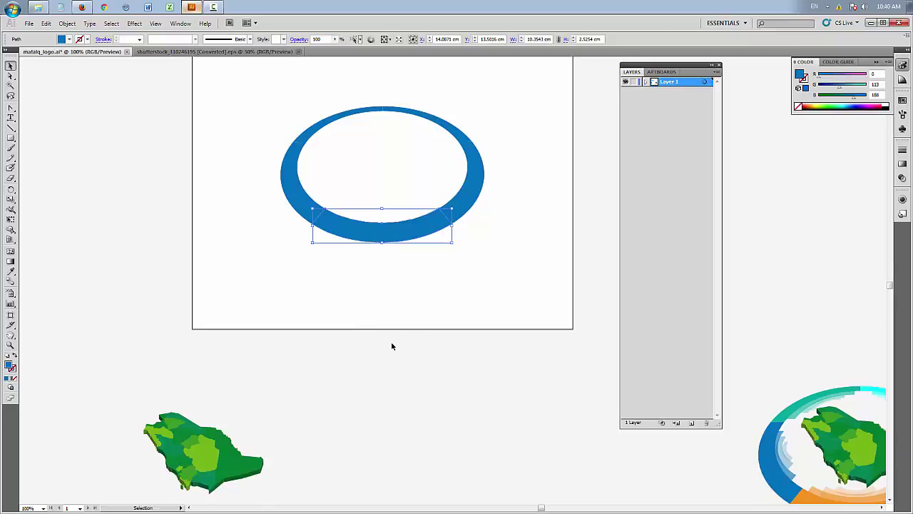
key(h)
scroll(391, 347, right, 3)
scroll(422, 348, down, 1)
scroll(422, 348, right, 2)
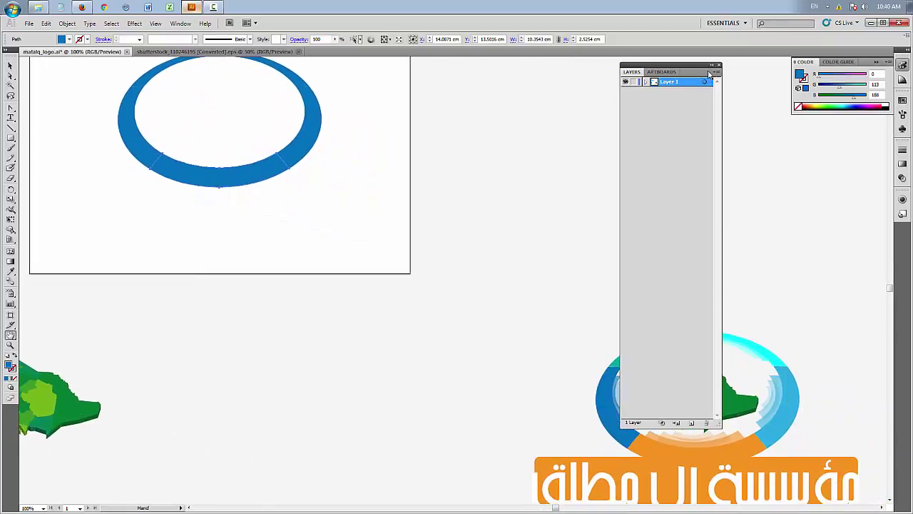
click(711, 65)
click(10, 65)
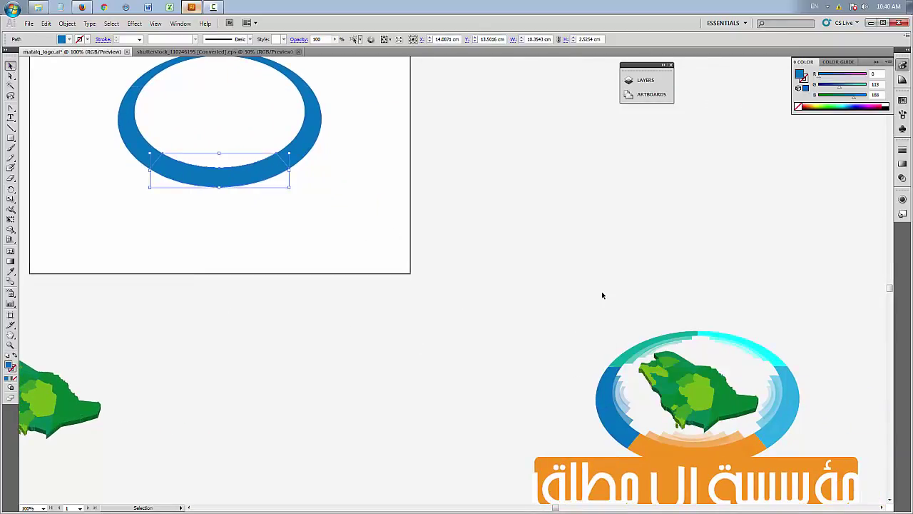
drag(554, 252, 824, 485)
drag(642, 428, 572, 347)
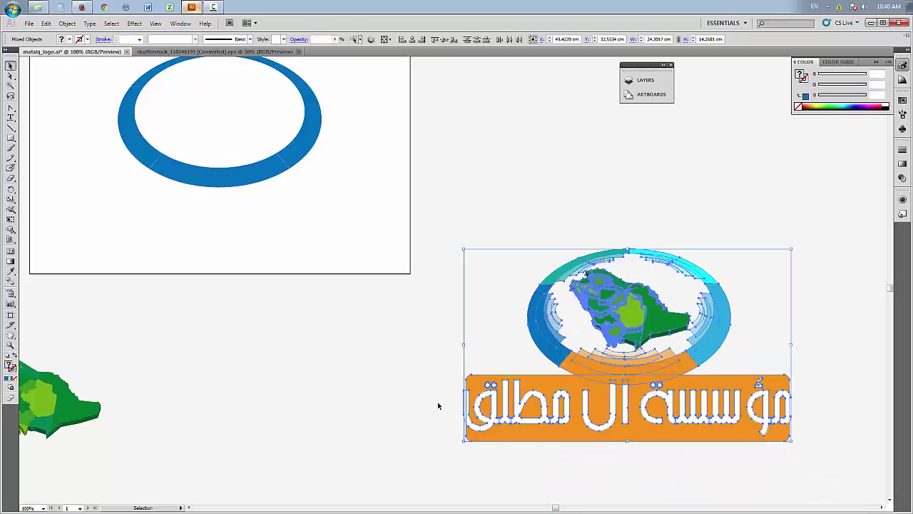
click(416, 396)
Examine the finished logo's orange banner, its coloured ring segments and their semi-transparent inner arcs
click(541, 380)
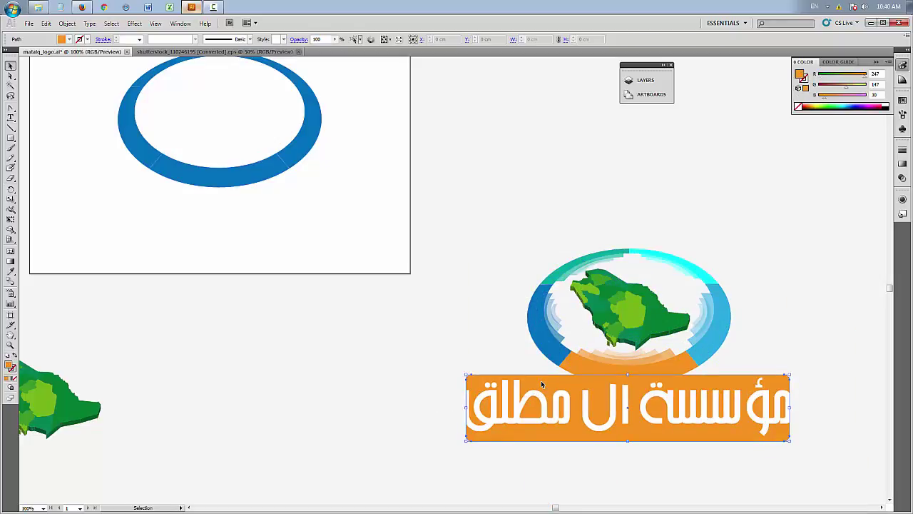
click(579, 370)
click(619, 358)
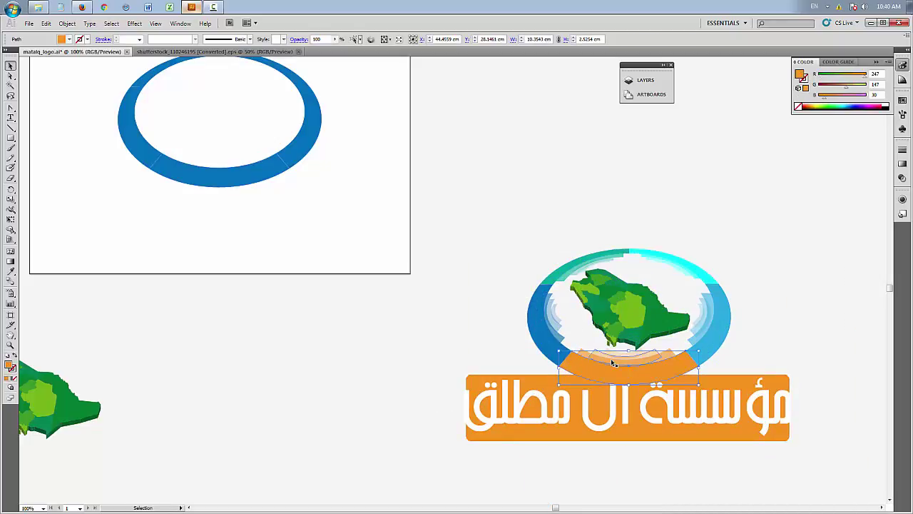
click(536, 311)
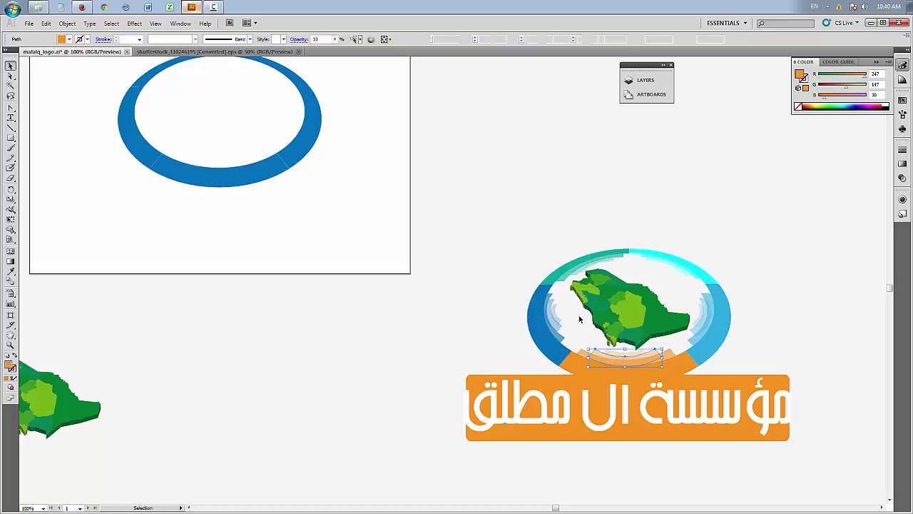
click(703, 272)
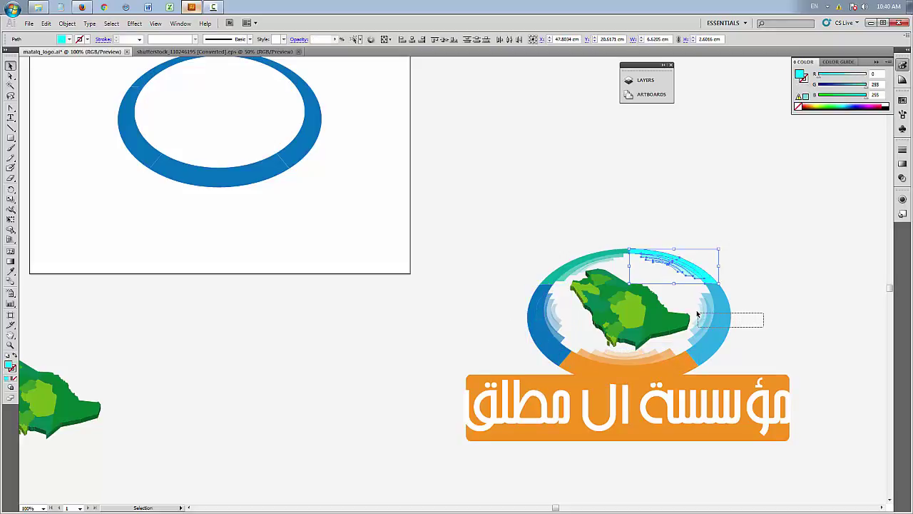
click(722, 321)
click(733, 305)
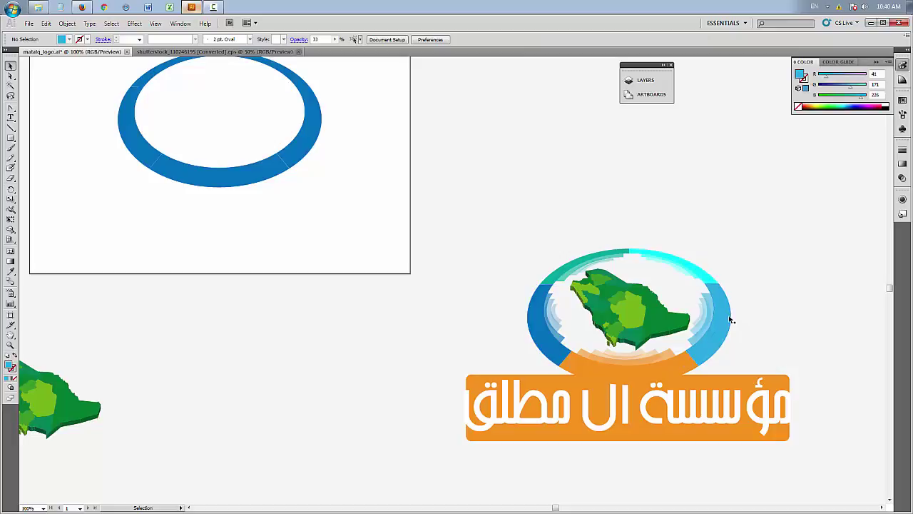
Examine the finished logo's cyan ring segment, light-blue inner arcs and green map by selecting them one at a time
click(666, 257)
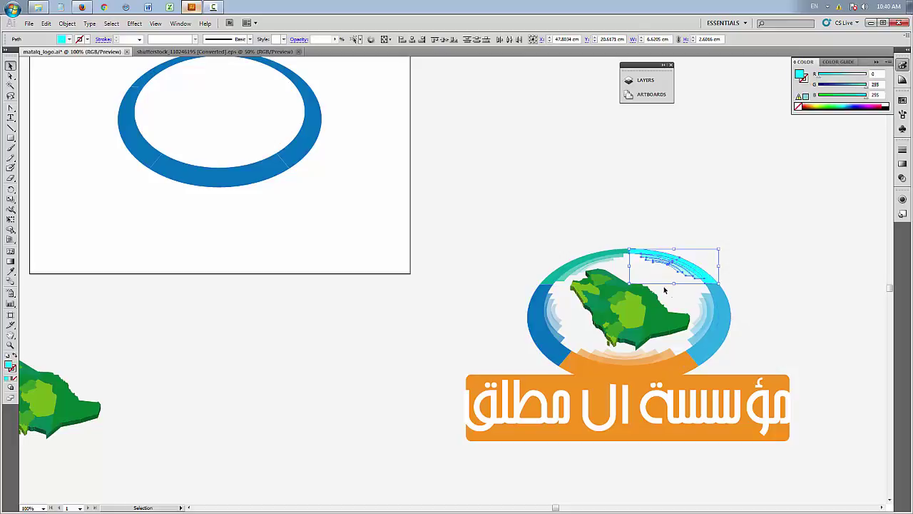
click(700, 314)
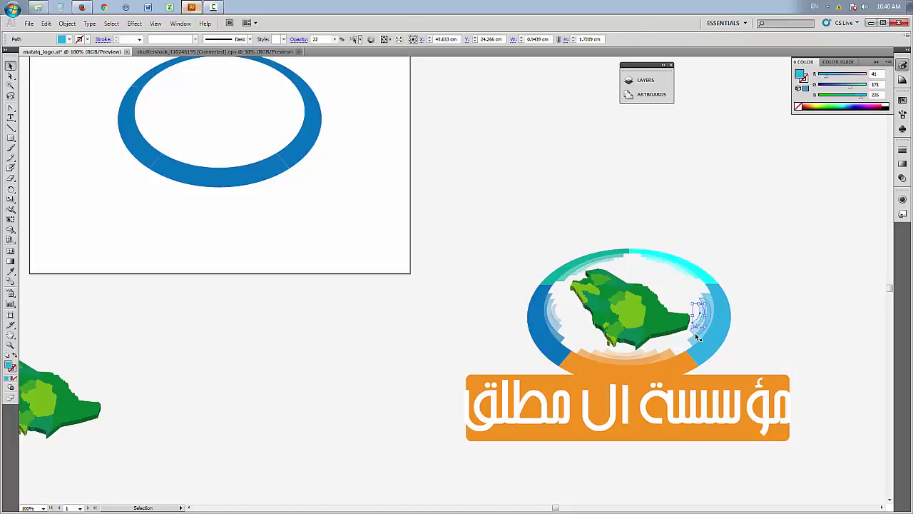
click(697, 337)
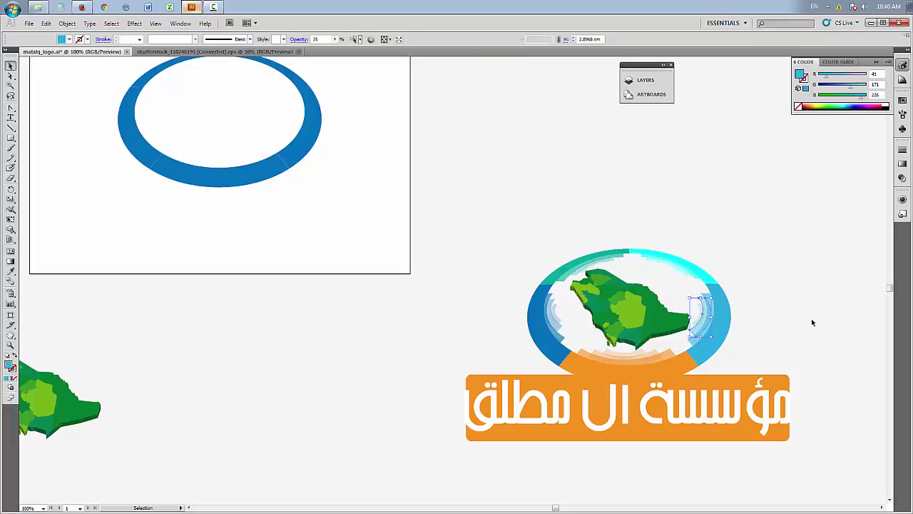
click(811, 318)
click(659, 328)
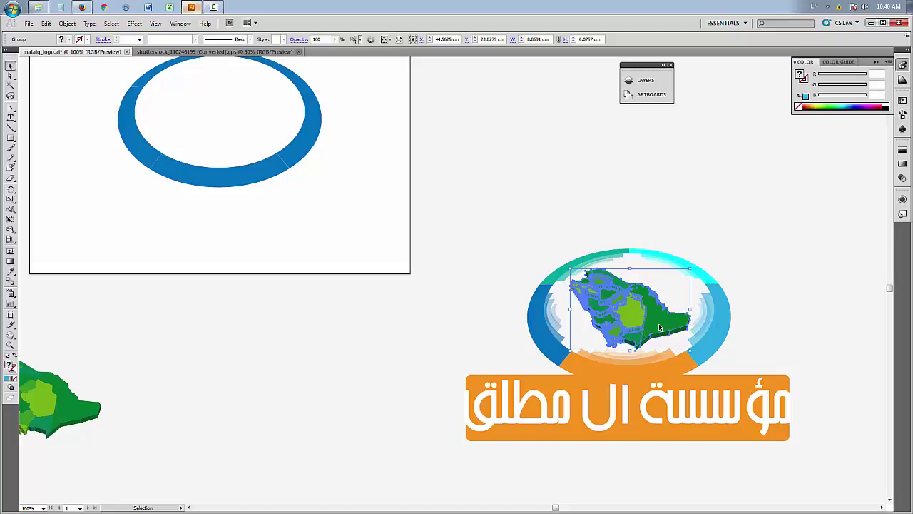
Move the separate green map to the empty space just below the artboard
click(530, 265)
click(627, 316)
drag(89, 413, 323, 356)
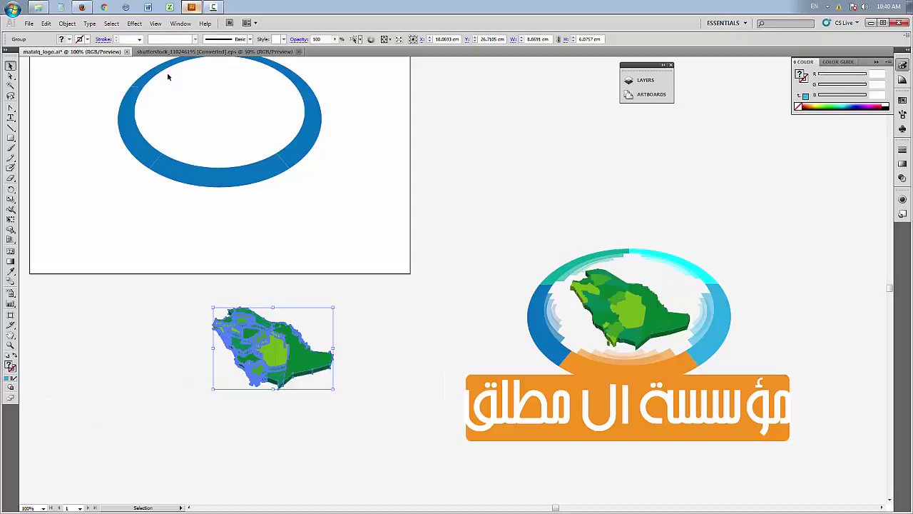
click(137, 26)
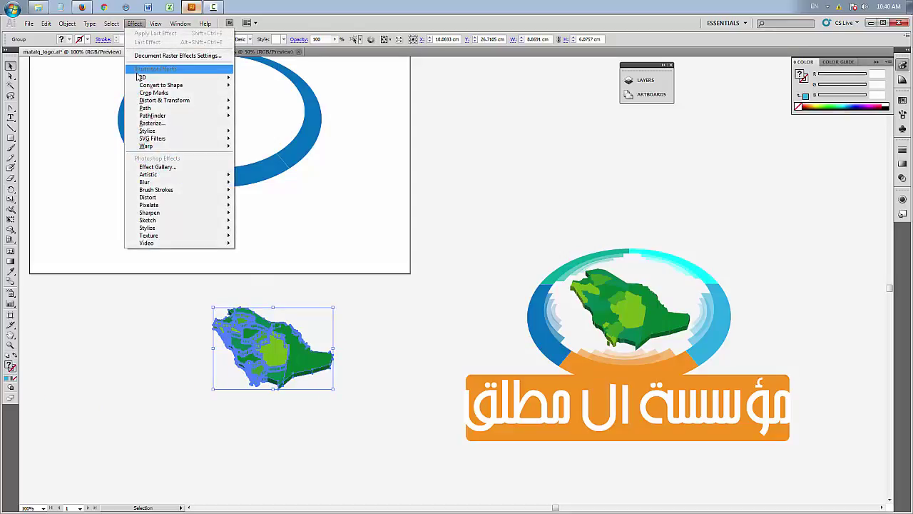
mouse_move(143, 78)
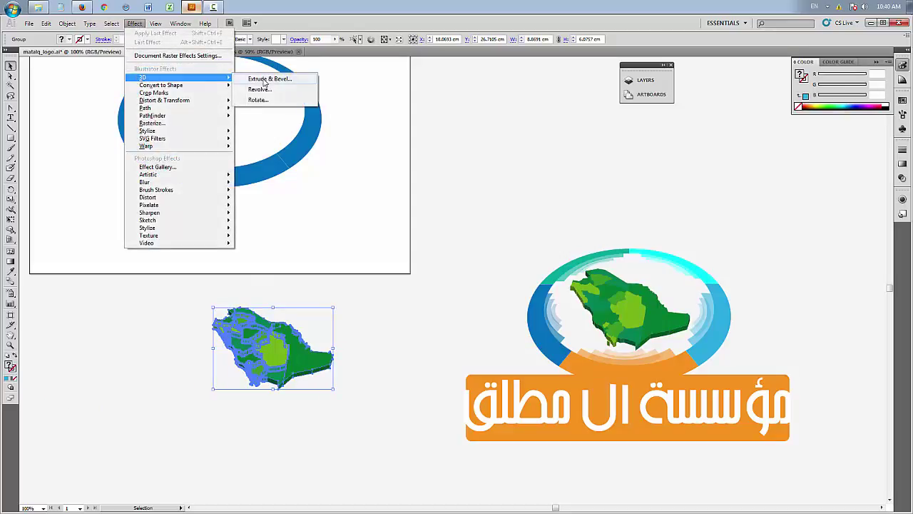
click(479, 136)
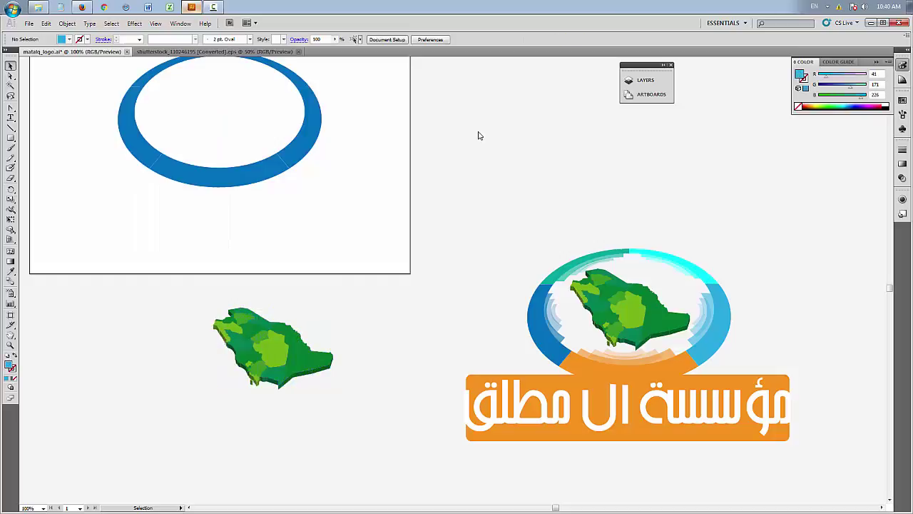
click(273, 340)
click(130, 370)
Fill the left segment of the blue ring on the artboard with light blue R=41 G=171 B=226
scroll(132, 368, up, 1)
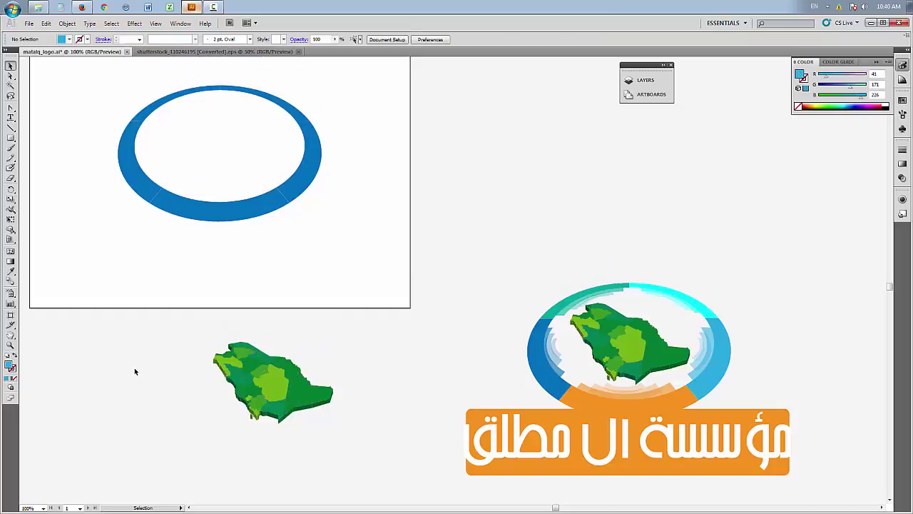
key(h)
drag(241, 171, 330, 206)
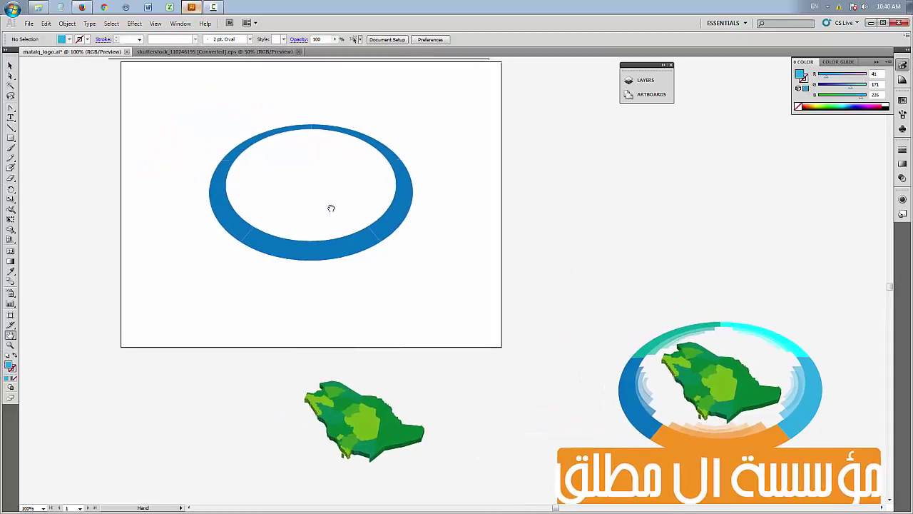
click(10, 65)
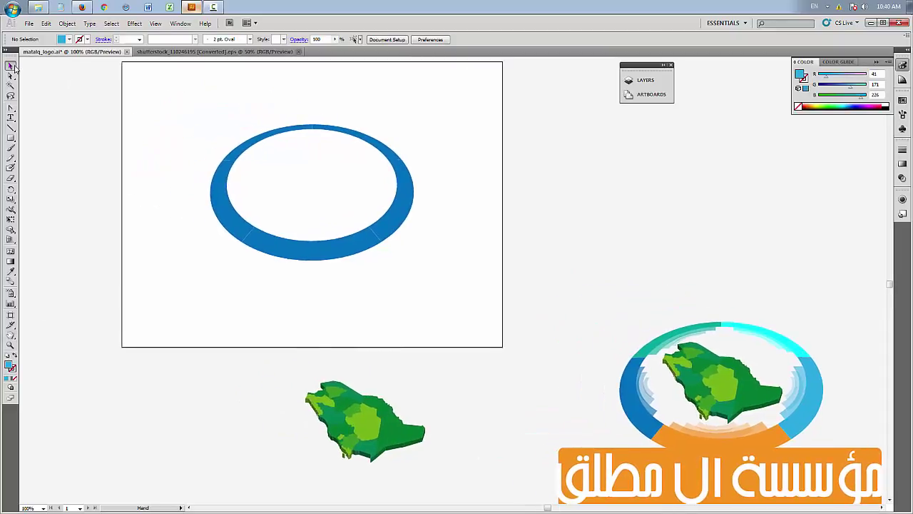
click(360, 241)
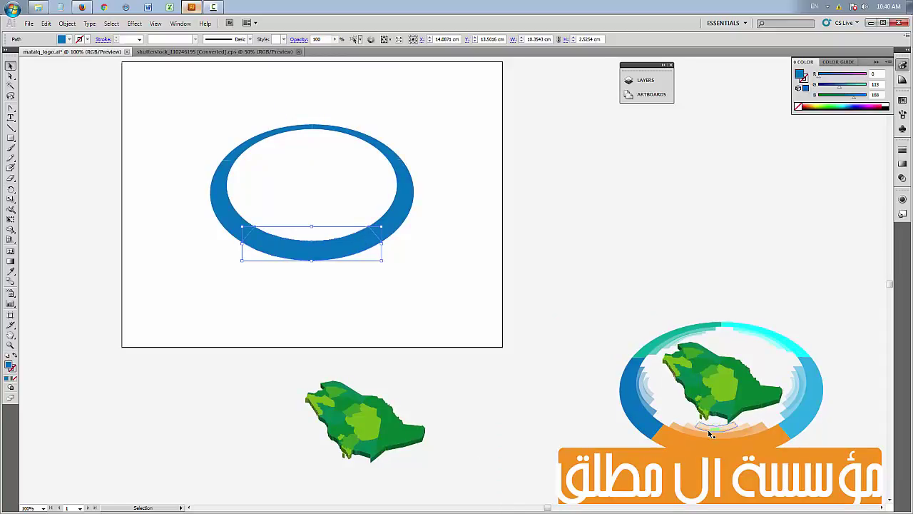
click(310, 306)
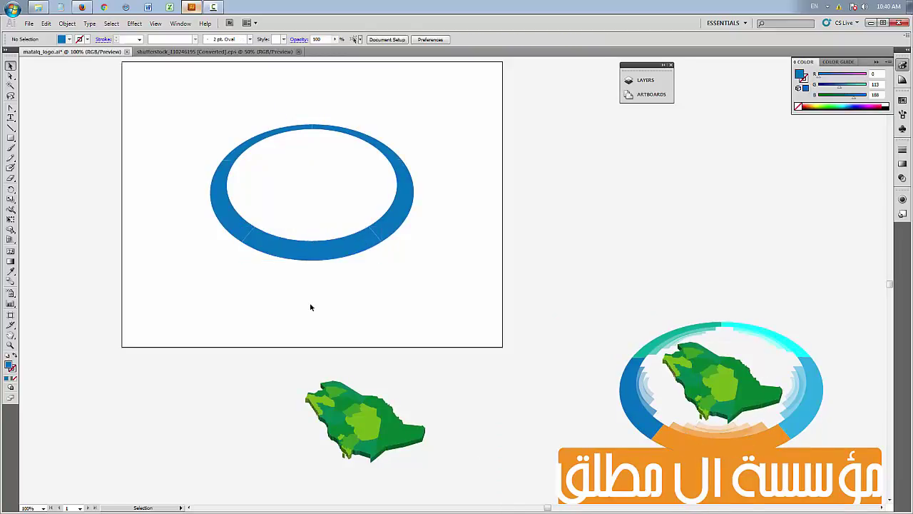
click(237, 212)
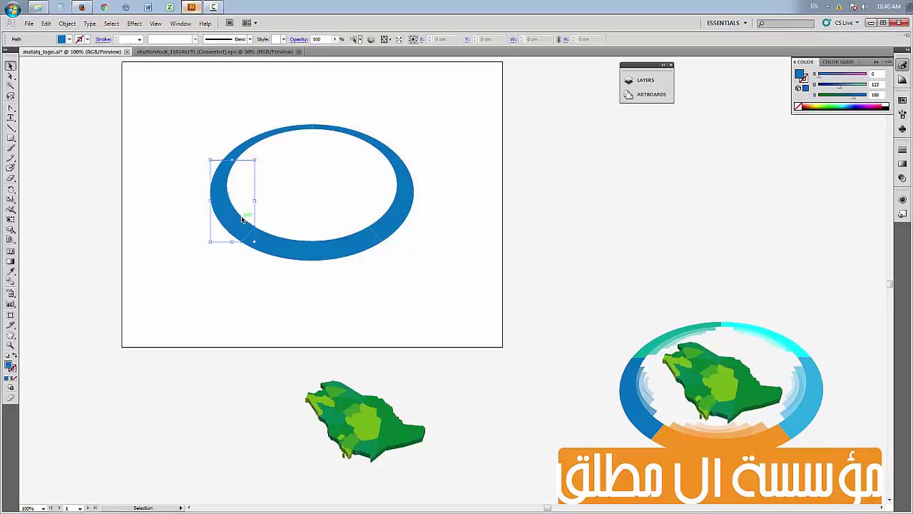
click(69, 40)
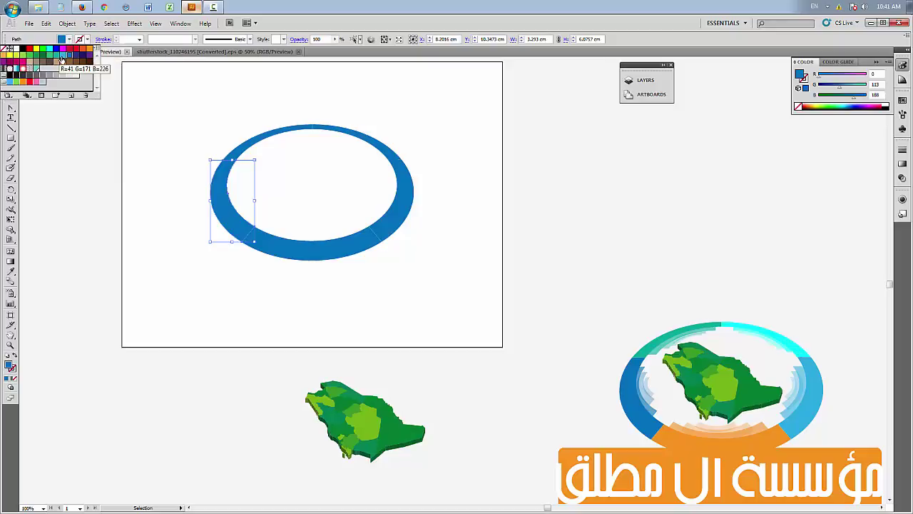
click(62, 61)
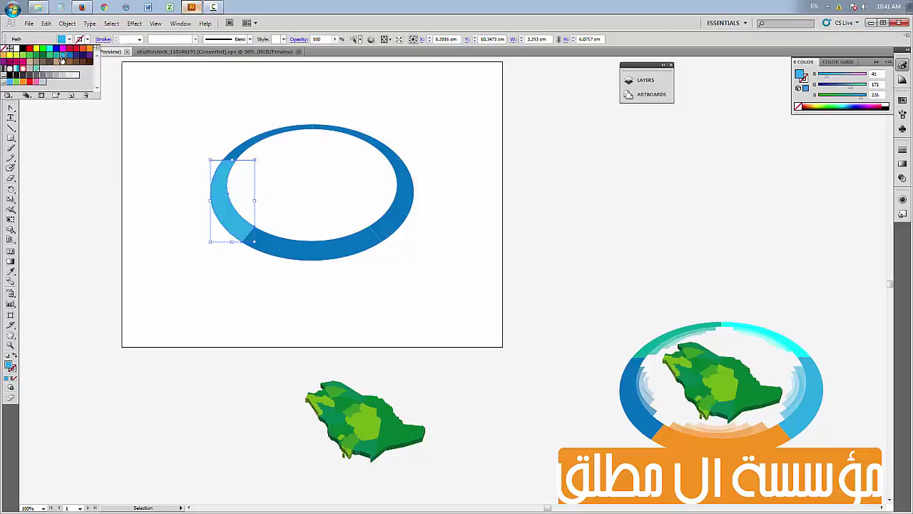
Fill the ring's upper-left segment with dark blue R=46 G=49 B=146
click(273, 133)
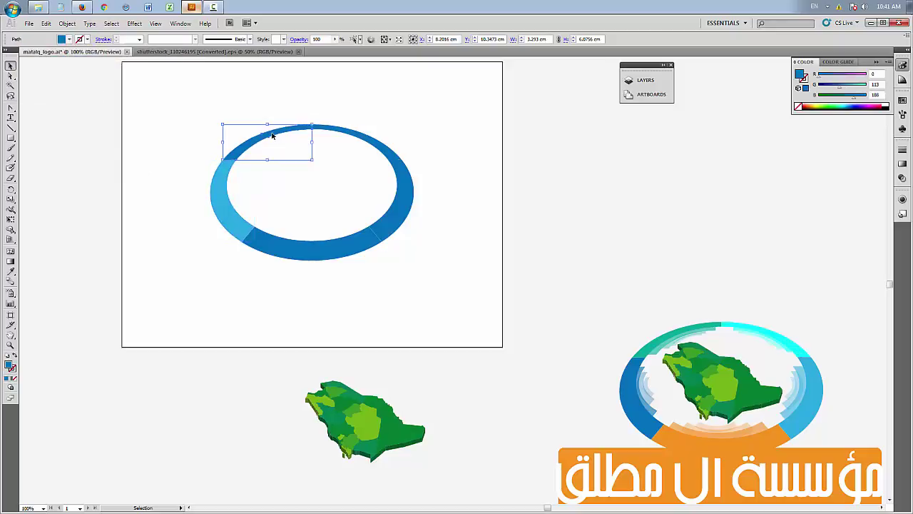
click(69, 40)
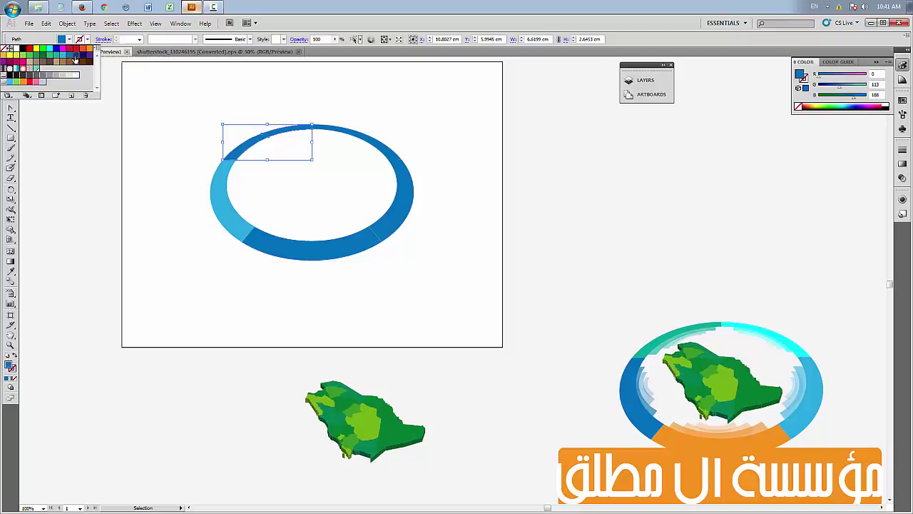
click(75, 60)
click(176, 120)
click(176, 121)
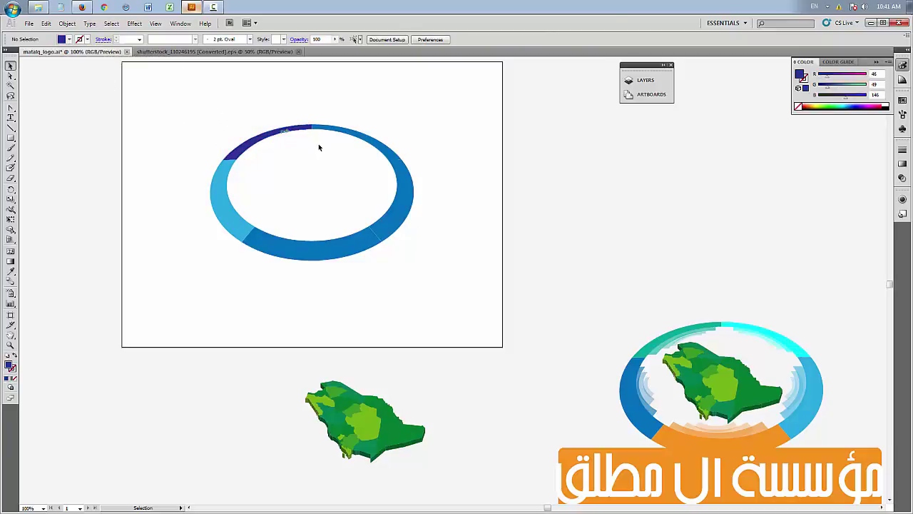
Fill the ring's upper-right segment with cyan R=0 G=255 B=255
click(373, 143)
click(69, 40)
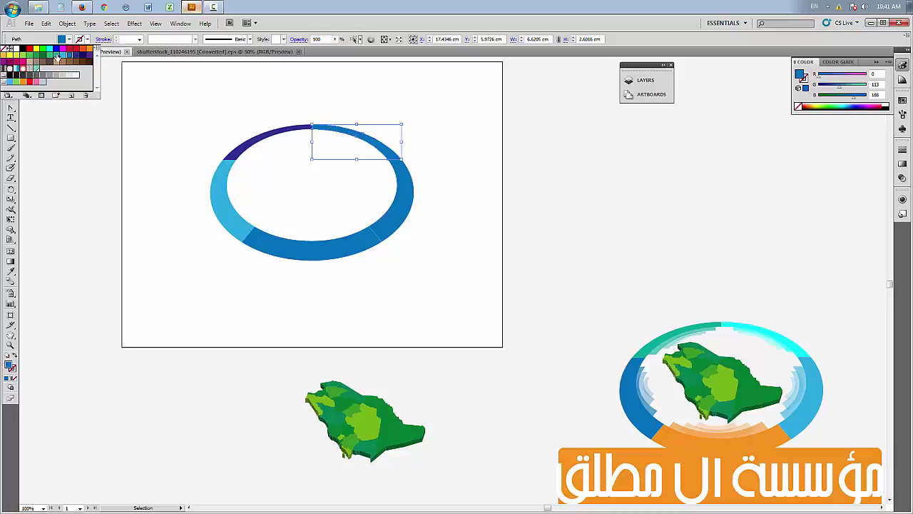
click(50, 52)
click(170, 186)
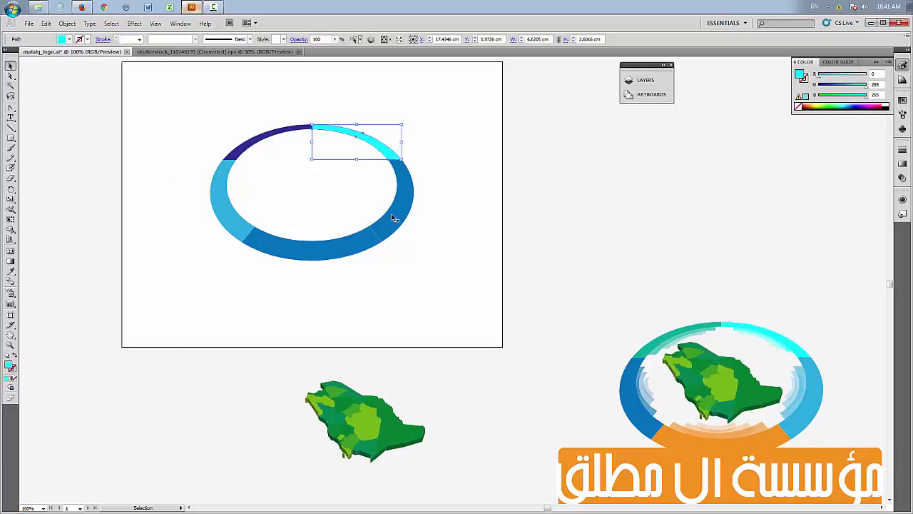
Fill the ring's right segment with dark navy R=27 G=20 B=100
click(394, 218)
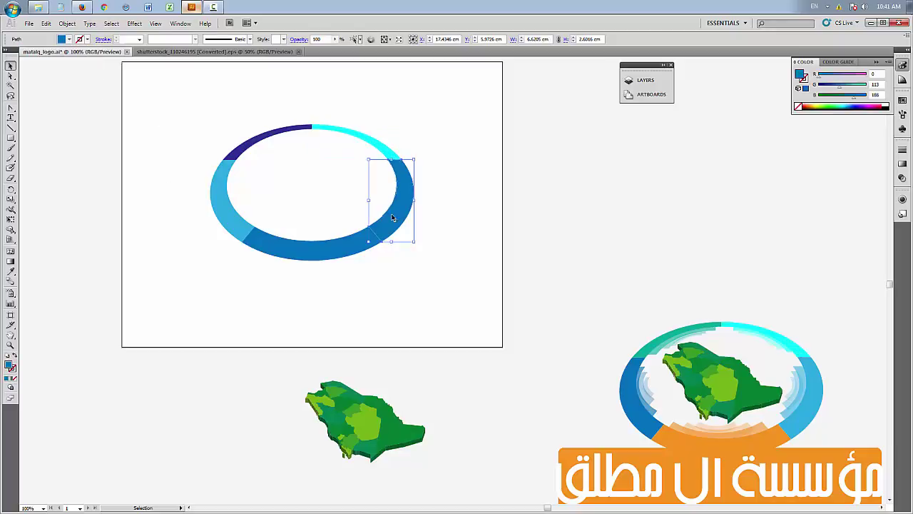
click(69, 40)
click(84, 54)
click(169, 178)
click(170, 178)
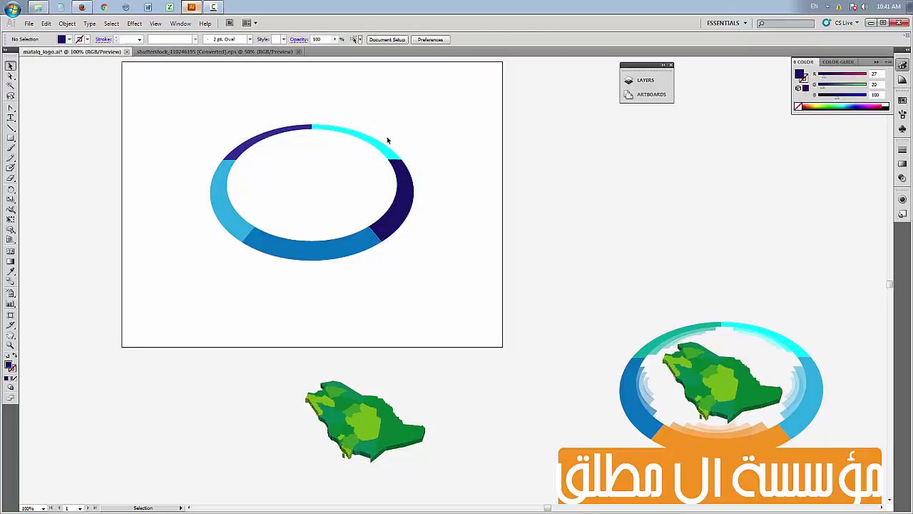
Duplicate the ring's bottom segment slightly inward and shrink the copy to about 6.66 by 1.62 cm
drag(409, 137, 177, 201)
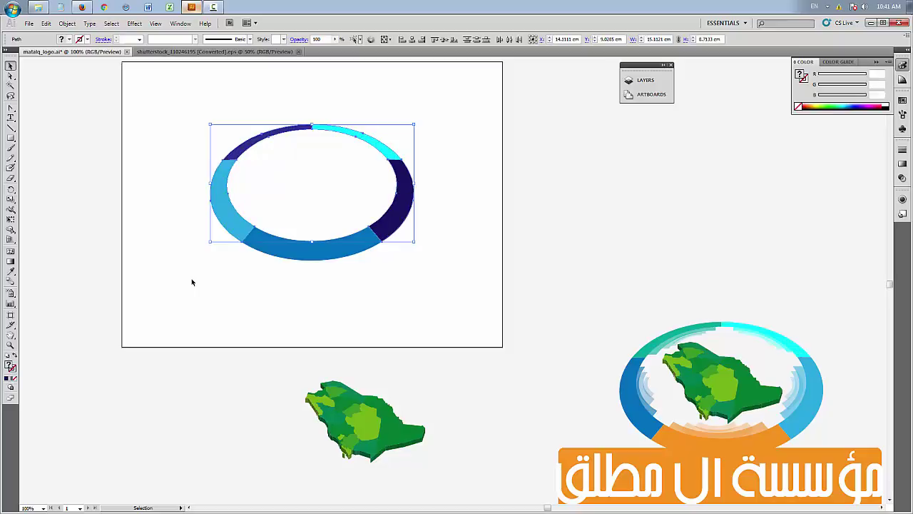
click(192, 282)
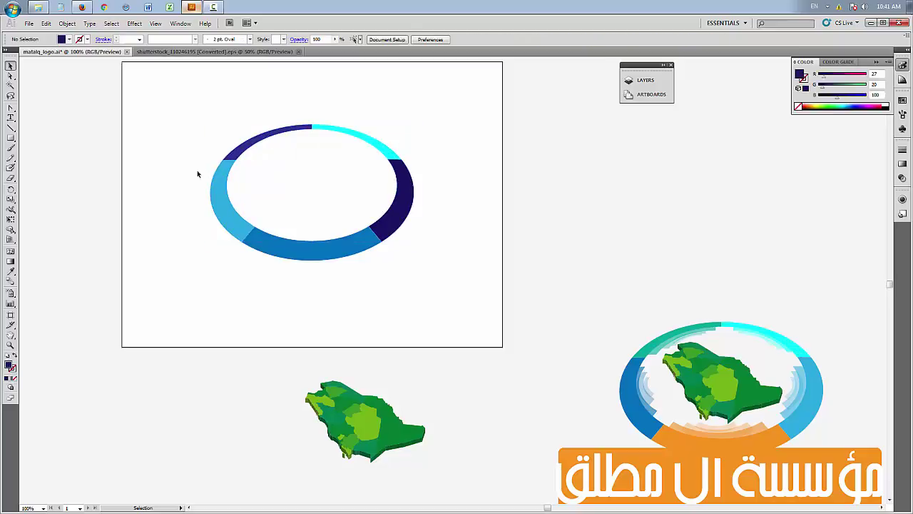
click(224, 219)
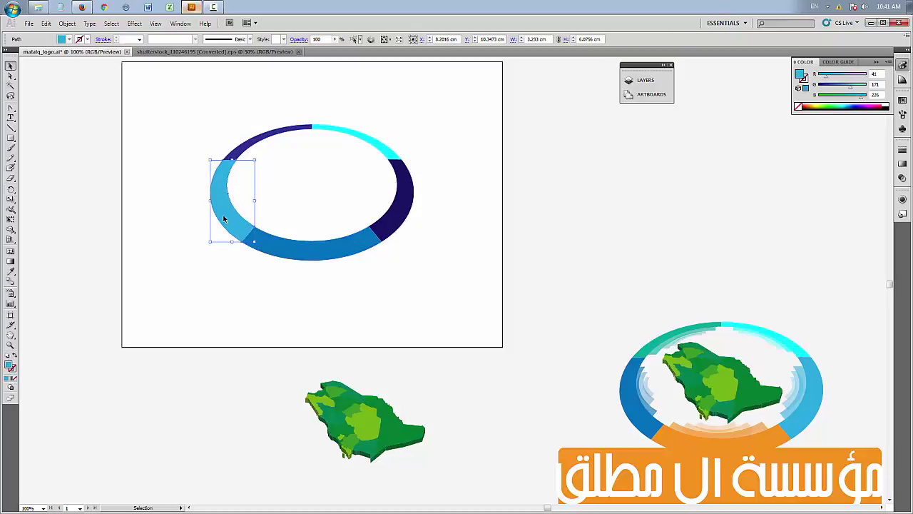
click(333, 246)
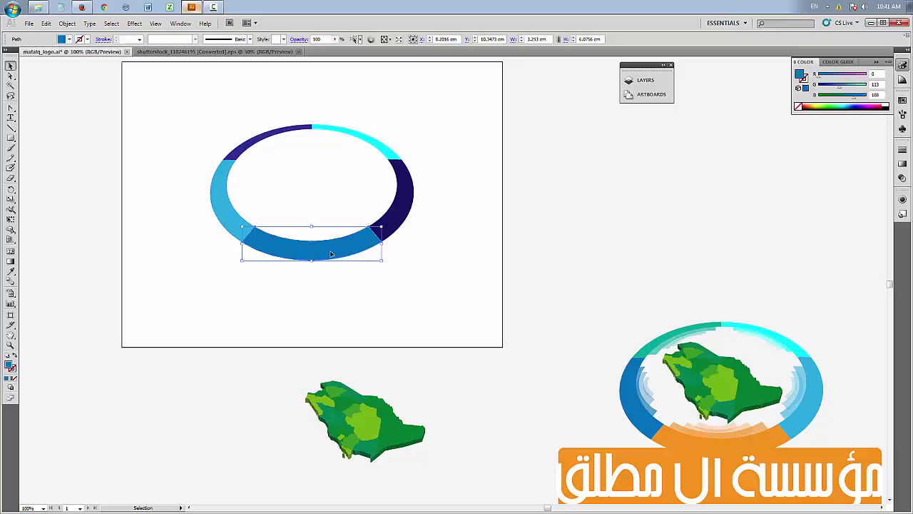
drag(333, 252, 333, 240)
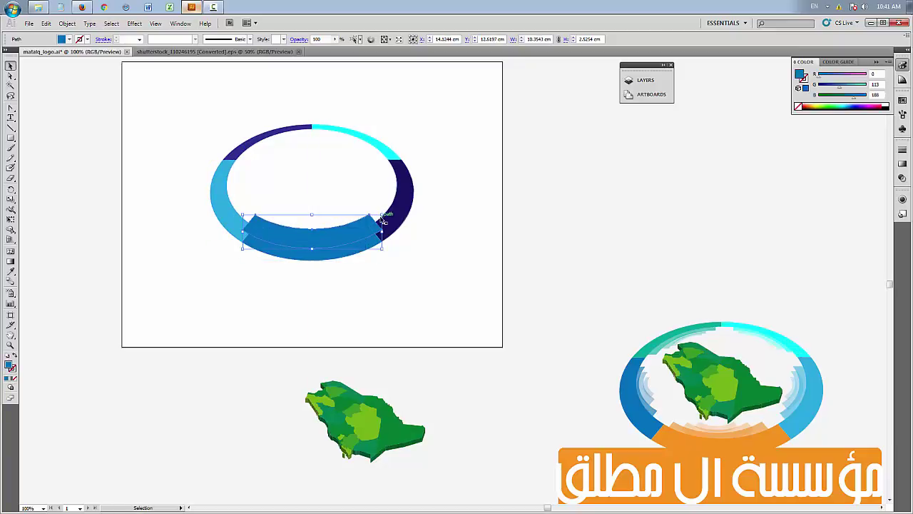
drag(374, 214, 339, 246)
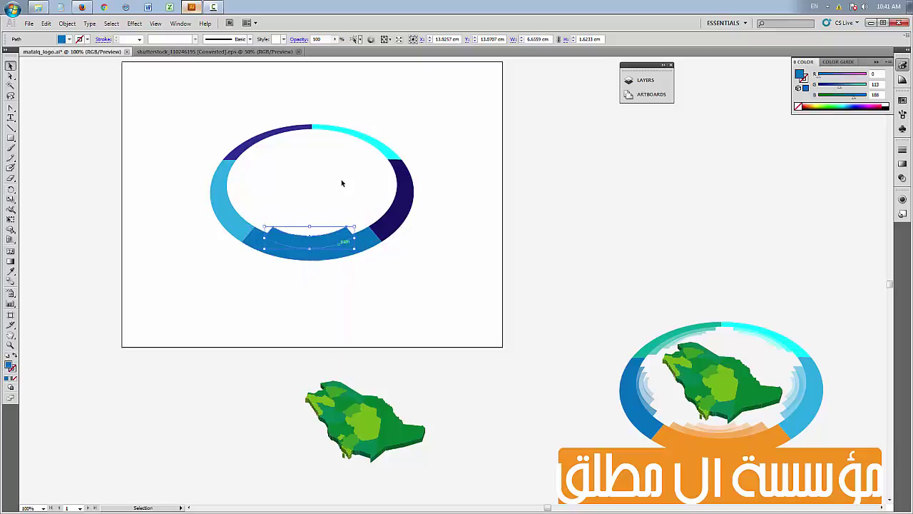
Set the opacity of the shrunken bottom arc to 60%
click(321, 40)
text(60)
click(391, 278)
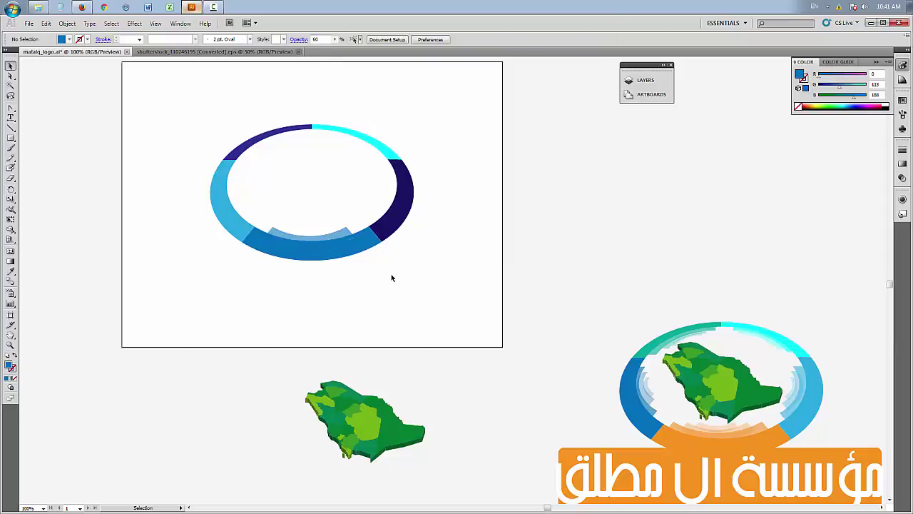
Add a smaller inward copy of the semi-transparent bottom arc, about 4.03 by 0.98 cm, at 30% opacity
click(320, 240)
drag(320, 240, 314, 228)
drag(264, 214, 332, 233)
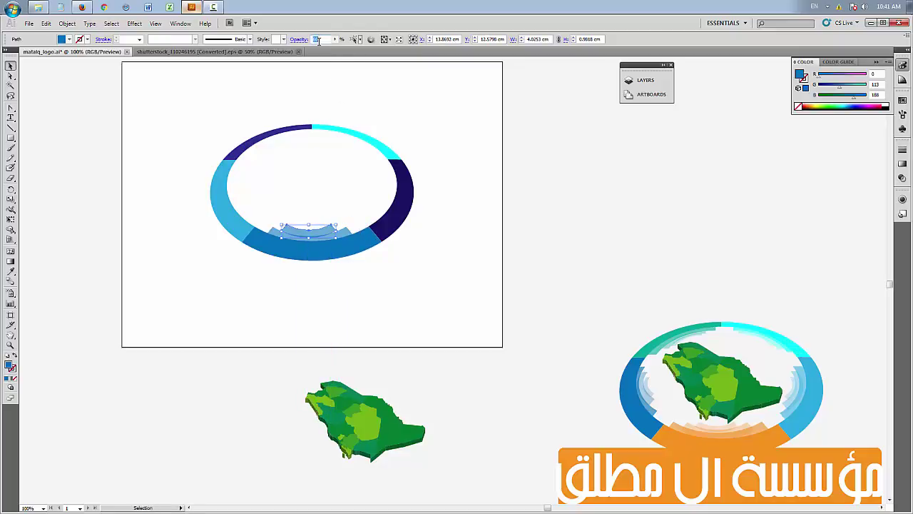
click(388, 272)
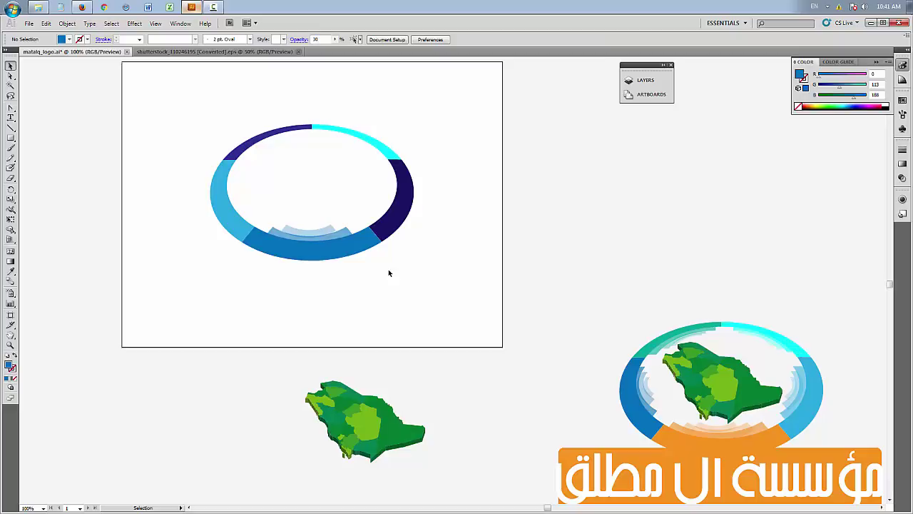
Send the smallest semi-transparent arc above the ring's bottom segment to the back of the stacking order
click(323, 235)
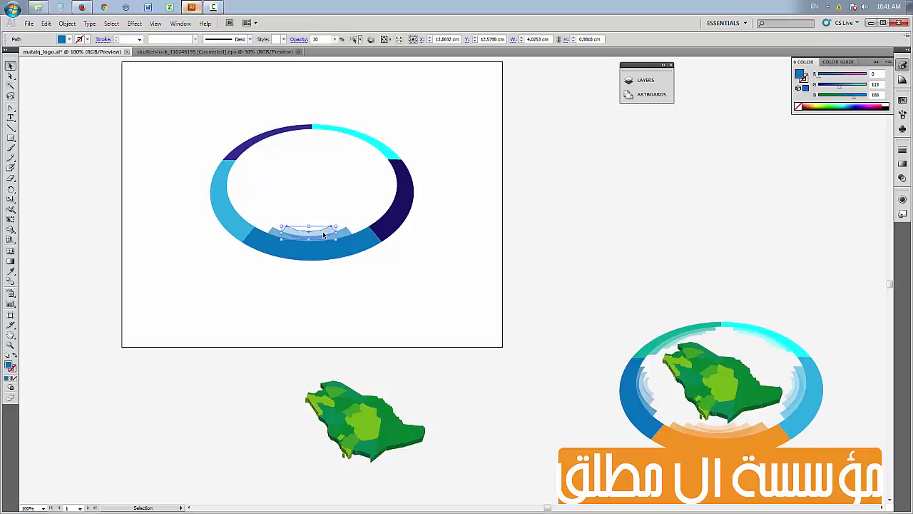
click(326, 186)
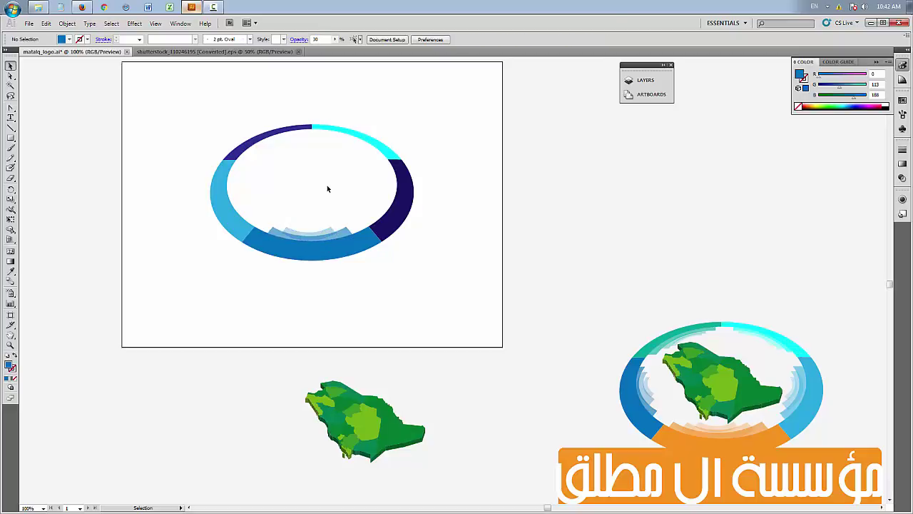
click(323, 235)
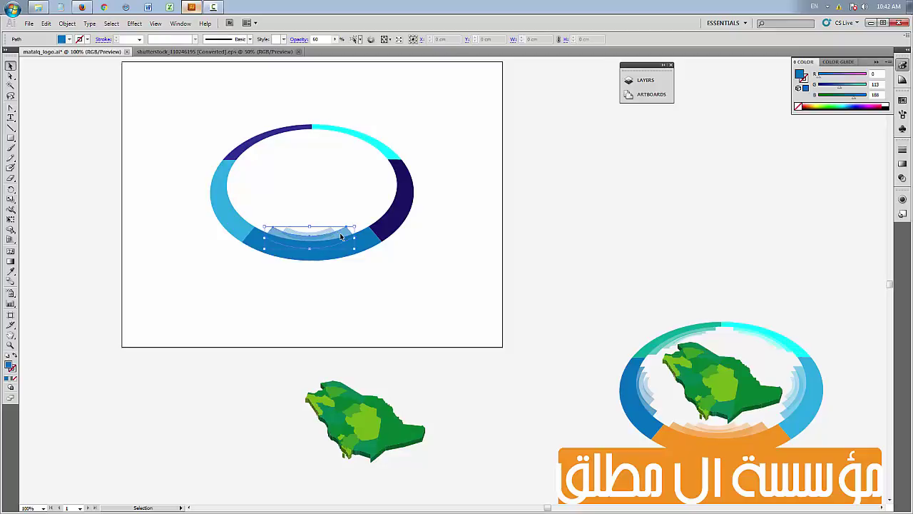
right_click(326, 231)
mouse_move(371, 364)
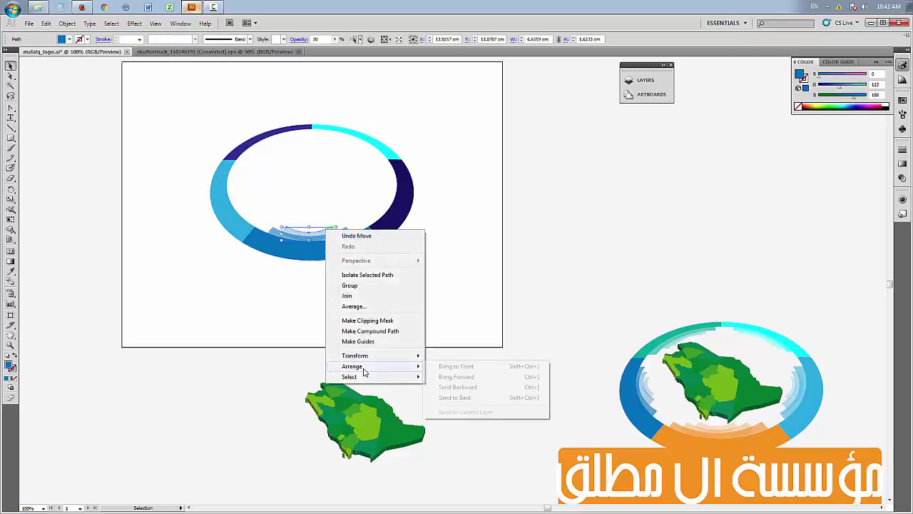
click(445, 399)
click(369, 225)
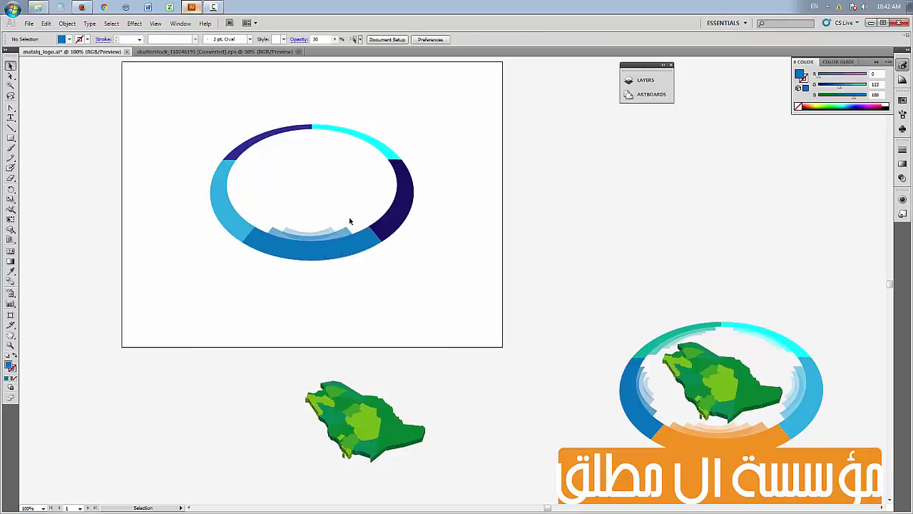
Add two shrinking inward copies of the navy right segment: about 2.29 by 4.17 cm at 60% opacity, and 1.49 by 2.72 cm at 30%
drag(395, 205, 380, 206)
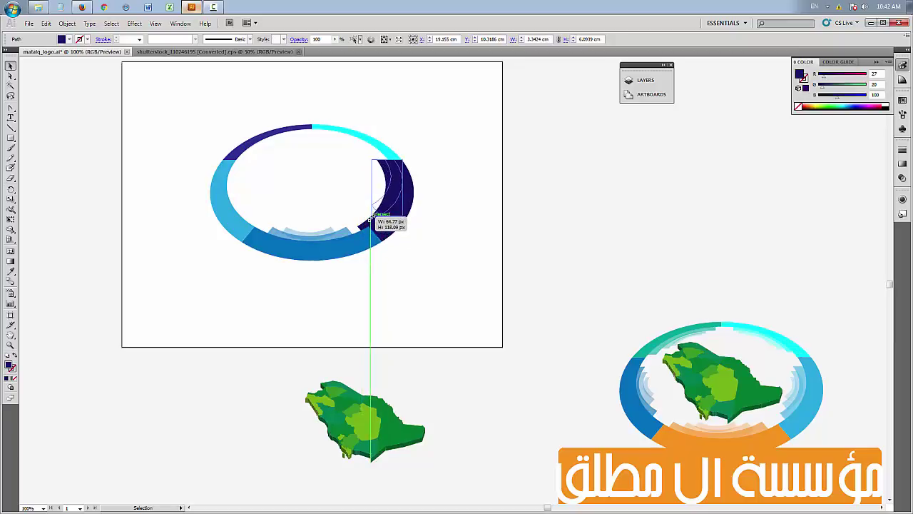
drag(386, 209, 383, 221)
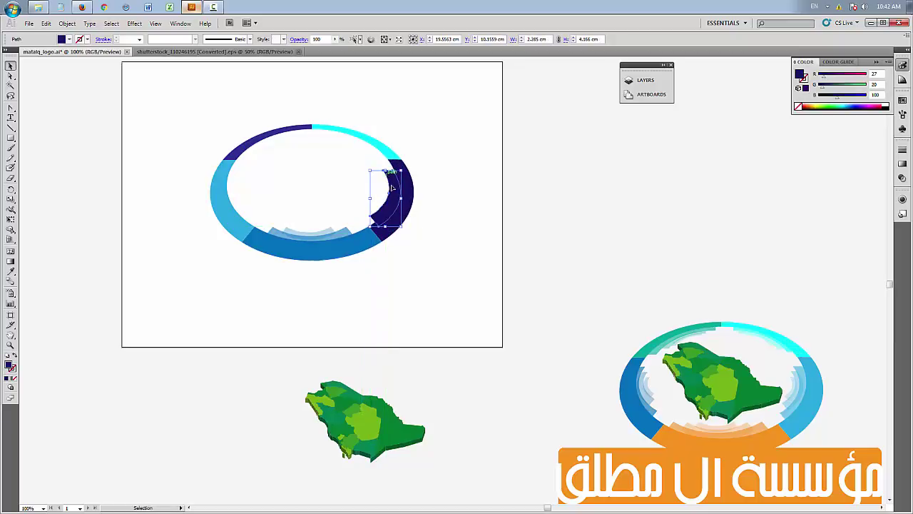
click(328, 40)
key(Return)
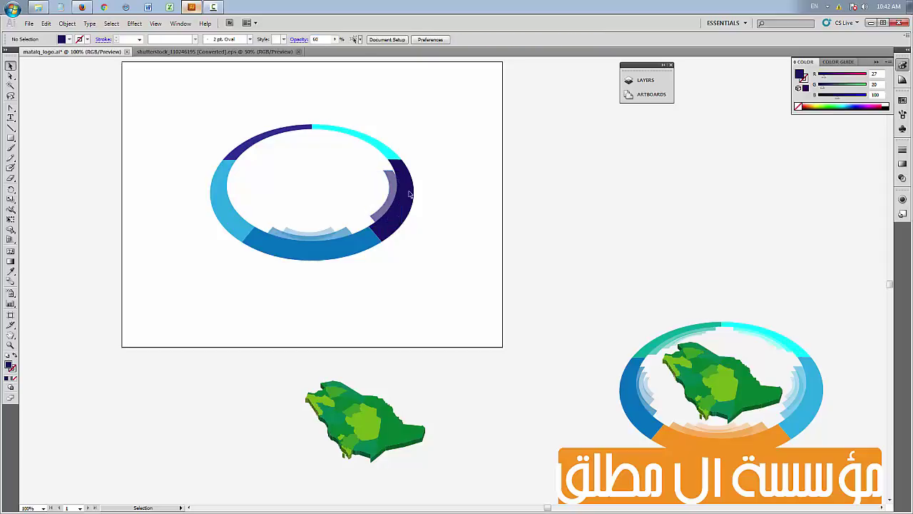
drag(395, 200, 380, 211)
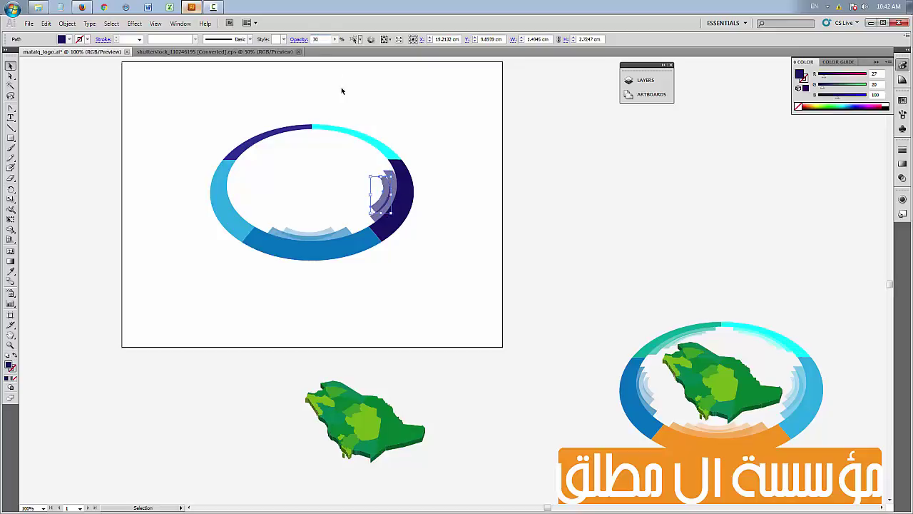
click(399, 109)
Add two smaller inward copies of the cyan top-right segment, one at 60% opacity and one about 2.91 by 1.14 cm at 30%
drag(362, 139, 381, 154)
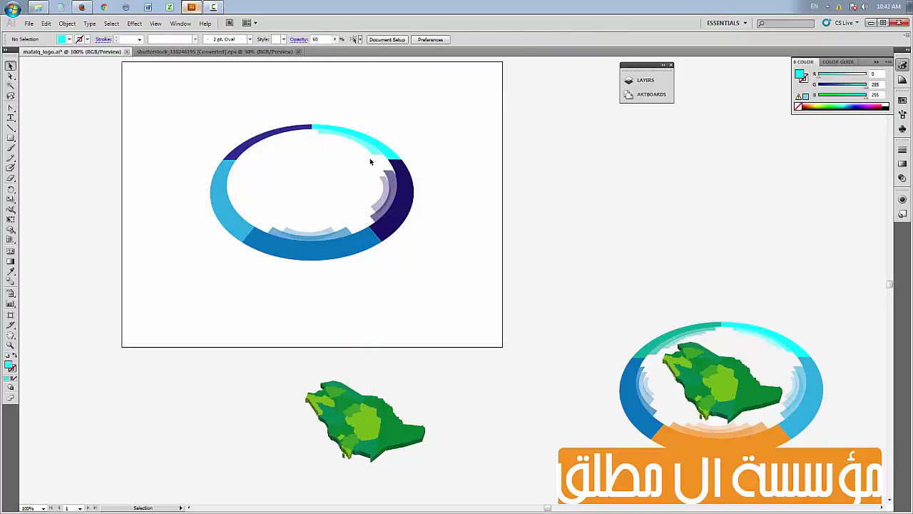
mouse_move(365, 148)
mouse_down()
mouse_move(389, 147)
mouse_move(362, 147)
mouse_move(381, 158)
mouse_move(361, 150)
mouse_move(381, 151)
mouse_up()
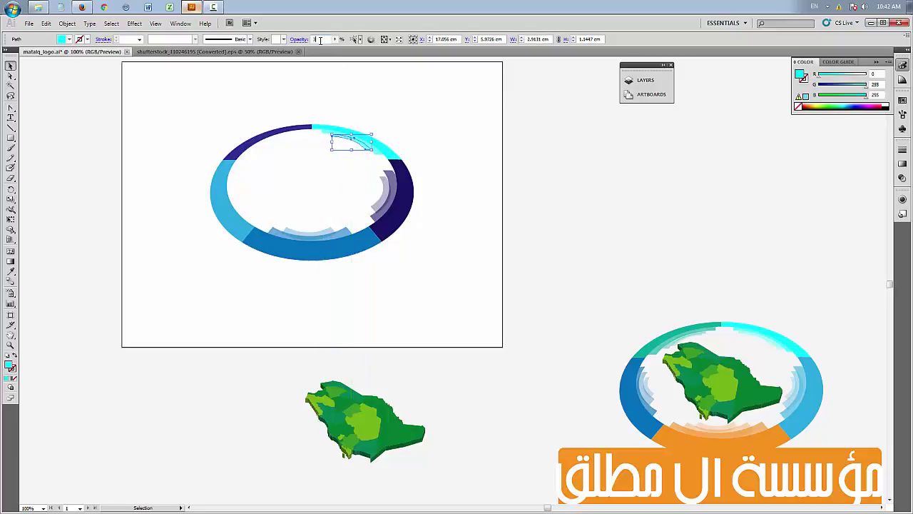
click(424, 155)
Add an inward copy of the purple top-left segment, about 4.71 by 1.88 cm, at 60% opacity
click(264, 146)
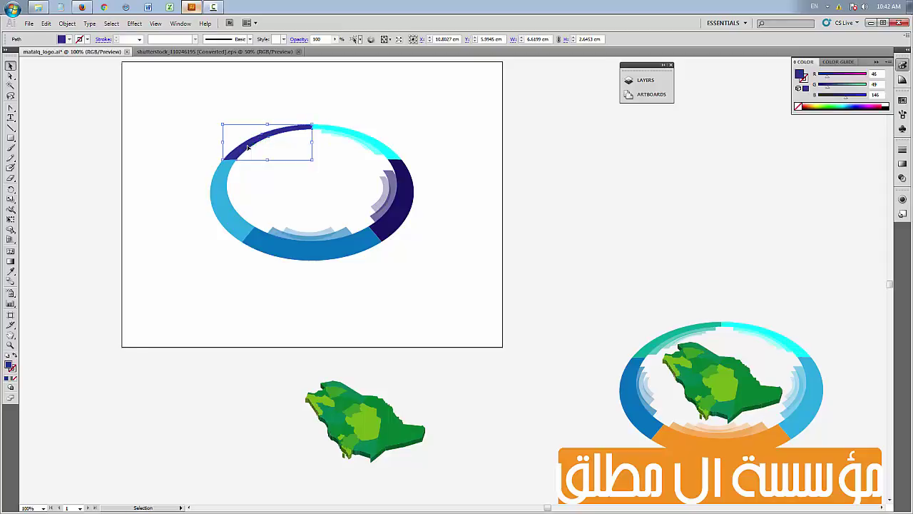
drag(242, 140, 276, 142)
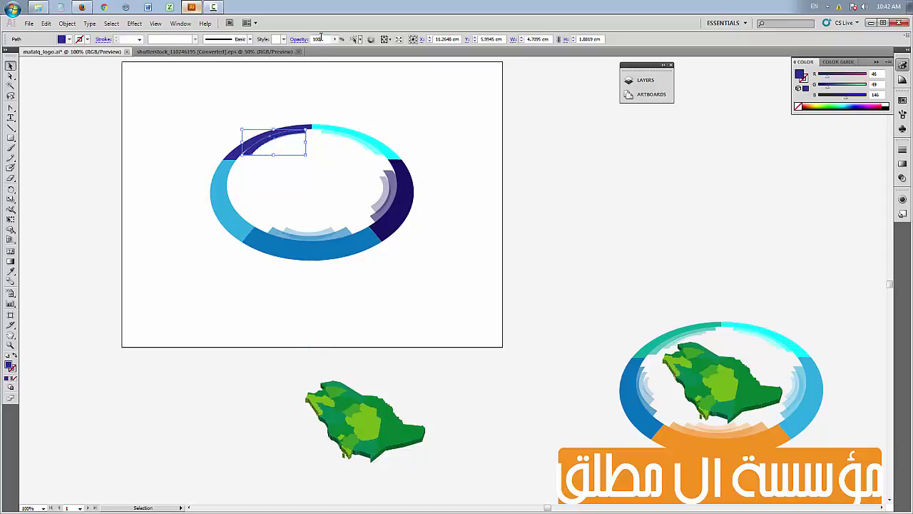
click(346, 98)
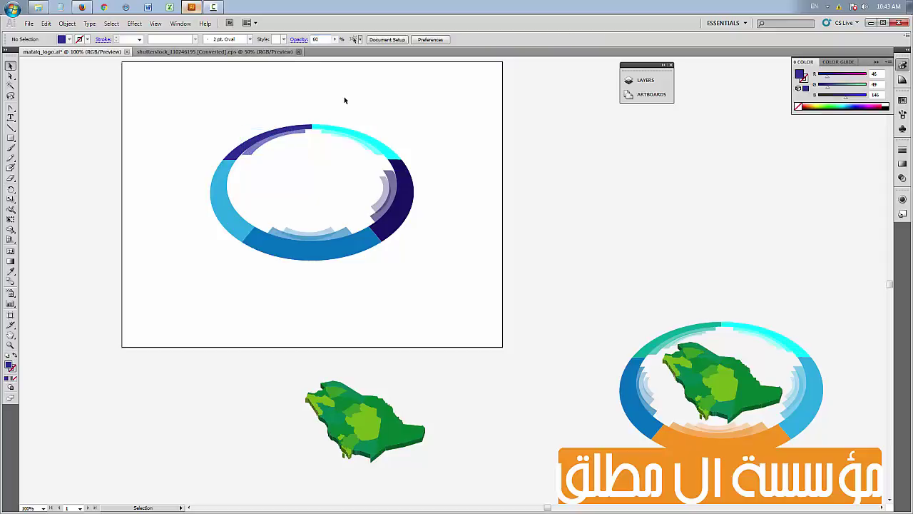
Shift and slightly shrink the top-left 60% arc, and add a smaller inward copy about 2.57 by 1.03 cm at 30% opacity
click(254, 151)
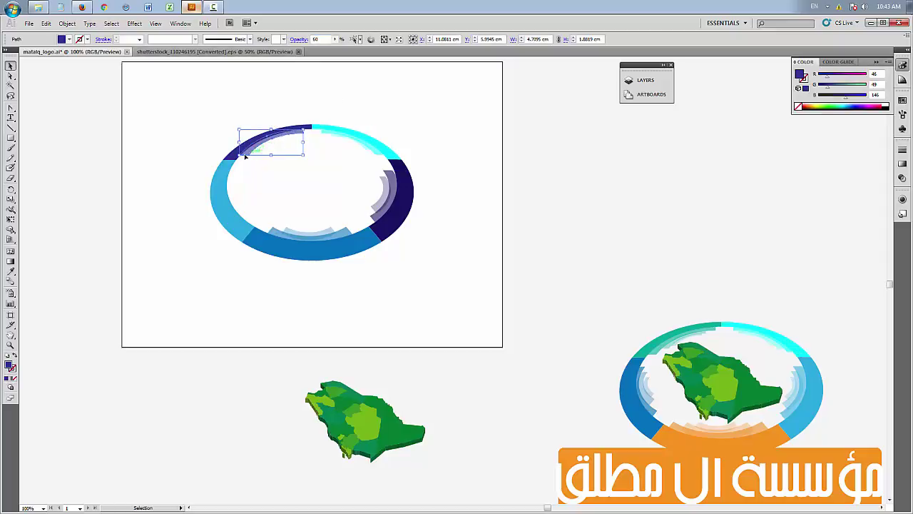
mouse_move(241, 143)
mouse_down()
mouse_move(241, 154)
mouse_move(253, 150)
mouse_up()
click(264, 150)
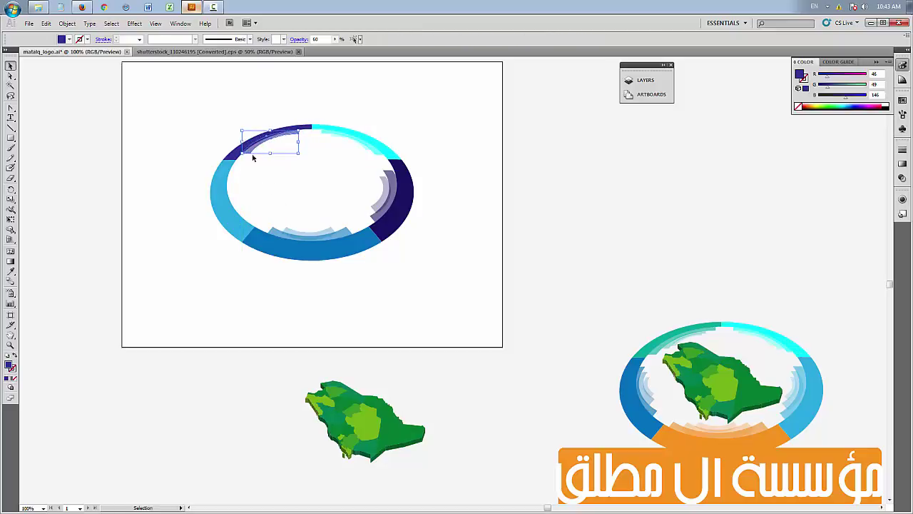
mouse_move(268, 154)
mouse_down()
mouse_move(256, 146)
mouse_move(267, 154)
mouse_move(255, 159)
mouse_move(289, 159)
mouse_move(257, 154)
mouse_move(260, 147)
mouse_up()
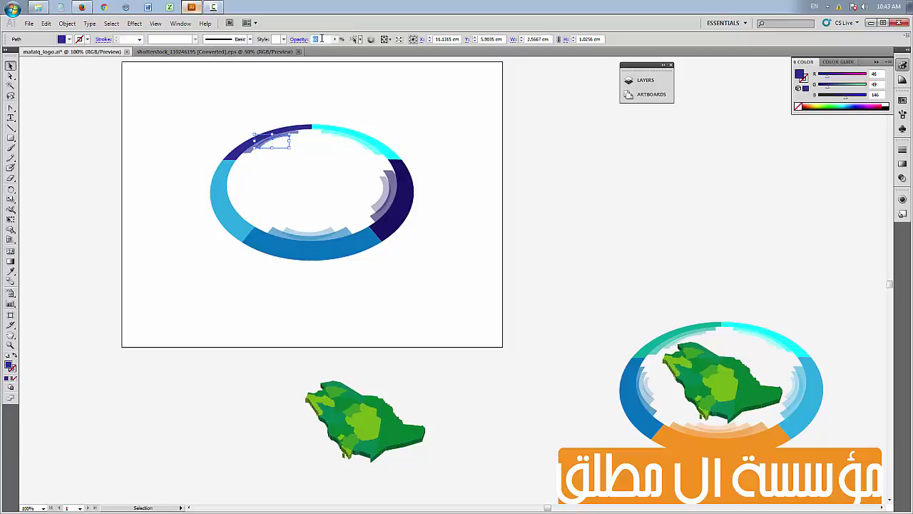
click(290, 176)
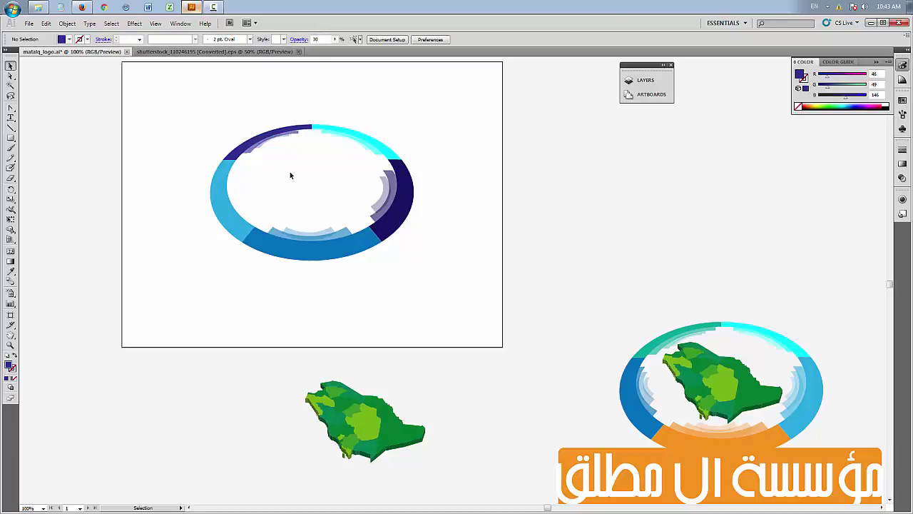
Add two shrinking inward copies of the light-blue left segment: about 1.92 by 3.54 cm at 60% opacity, and 1.04 by 1.91 cm at 30%
click(227, 204)
mouse_move(254, 214)
mouse_down()
mouse_move(263, 240)
mouse_move(241, 204)
mouse_move(243, 218)
mouse_up()
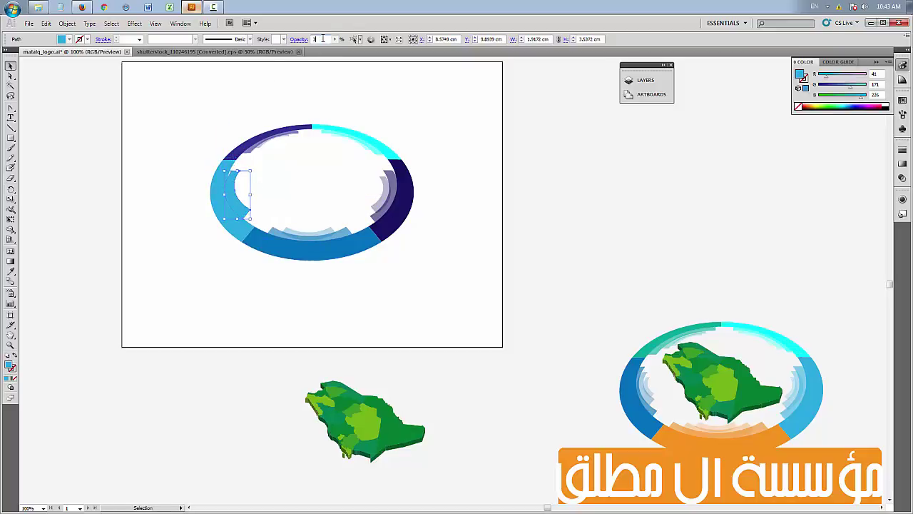
key(BackSpace)
key(Return)
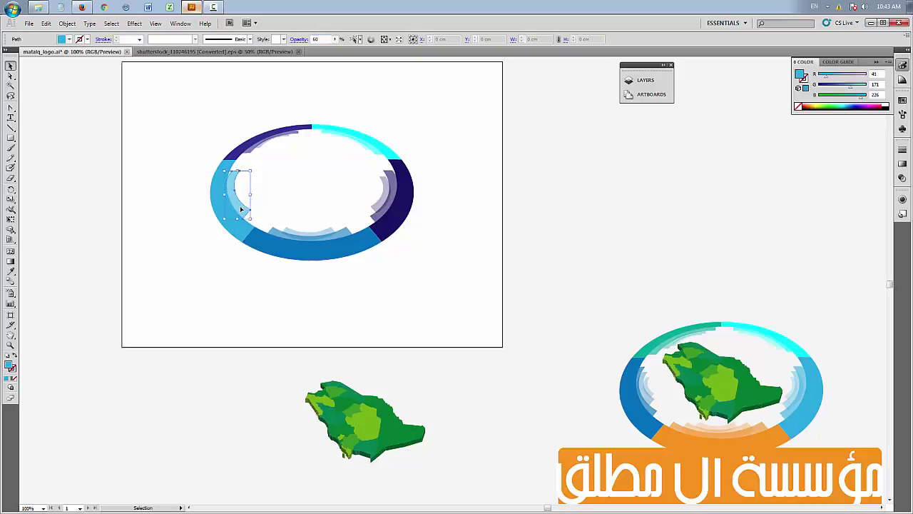
mouse_move(238, 207)
mouse_down()
mouse_move(259, 211)
mouse_move(249, 197)
mouse_move(241, 204)
mouse_up()
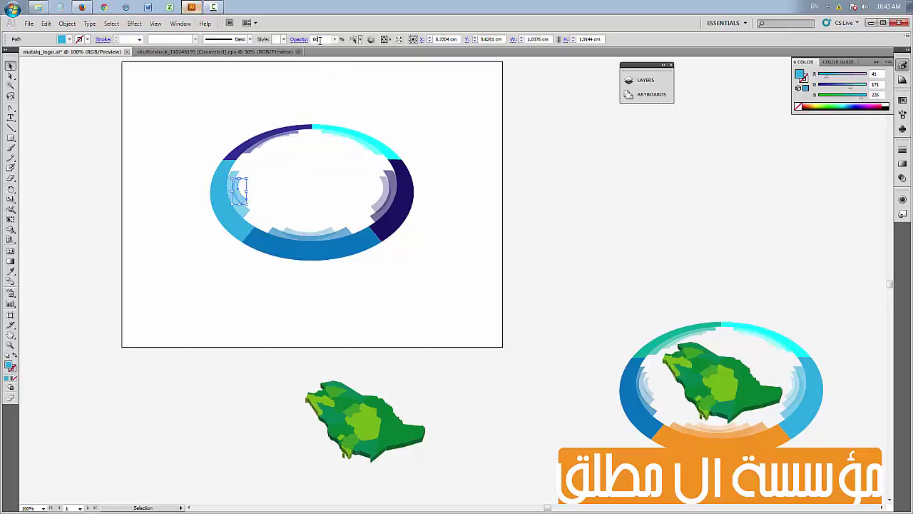
click(402, 100)
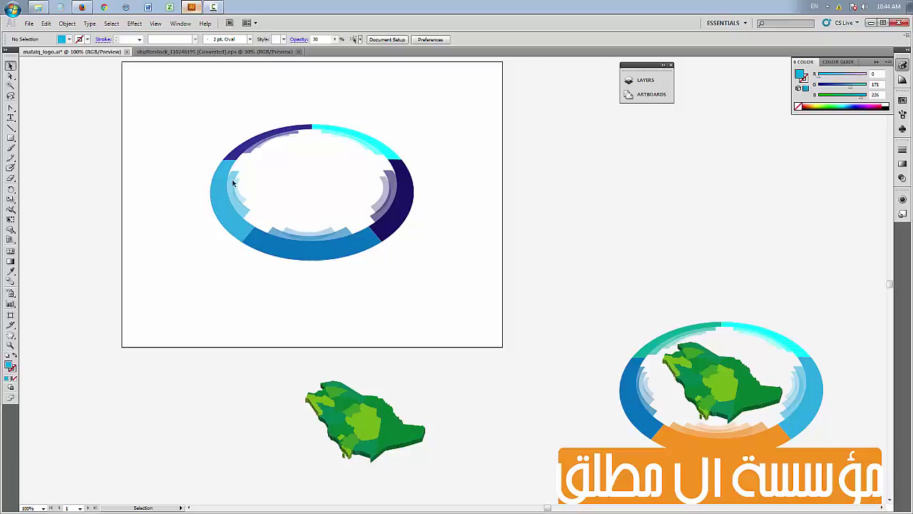
Fill the top-left segment and its inner arcs with blue R=0 G=113 B=188
drag(188, 172, 251, 219)
drag(261, 116, 281, 150)
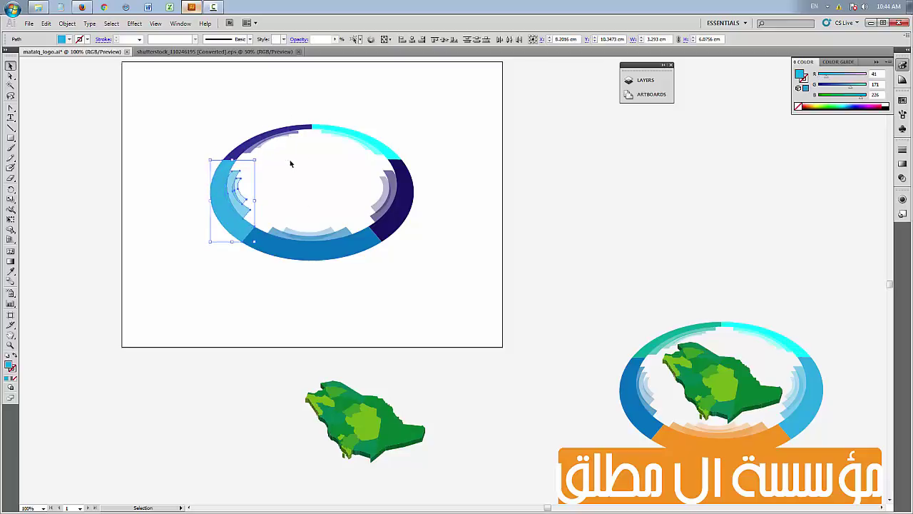
click(69, 40)
click(71, 56)
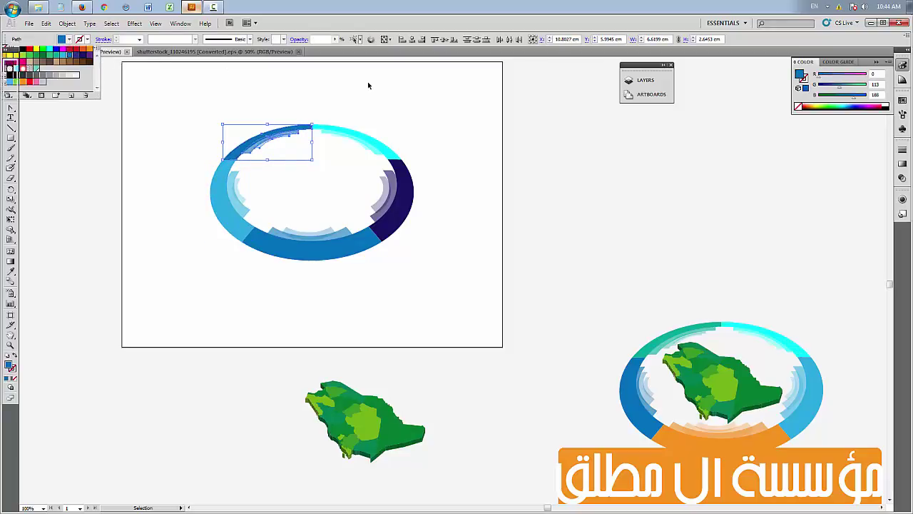
Fill the cyan top-right segment and its inner arcs with light blue R=41 G=171 B=226
click(318, 125)
click(70, 40)
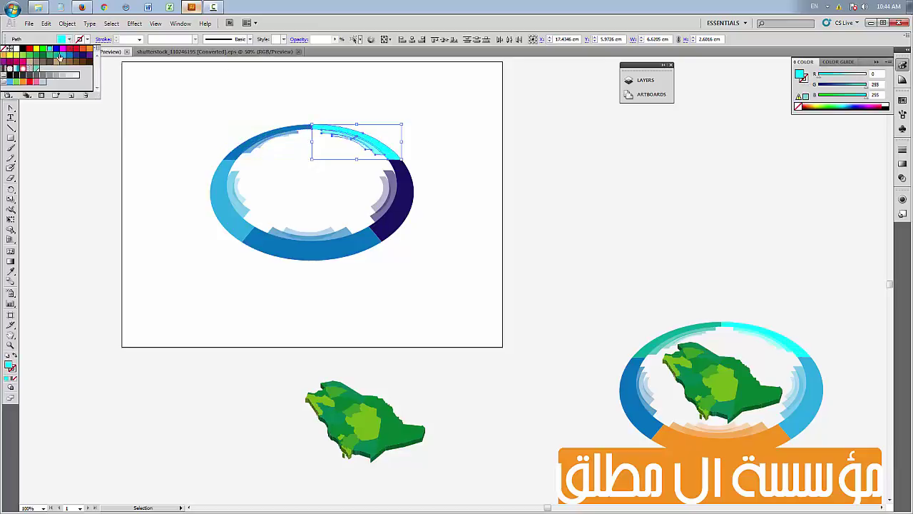
click(63, 55)
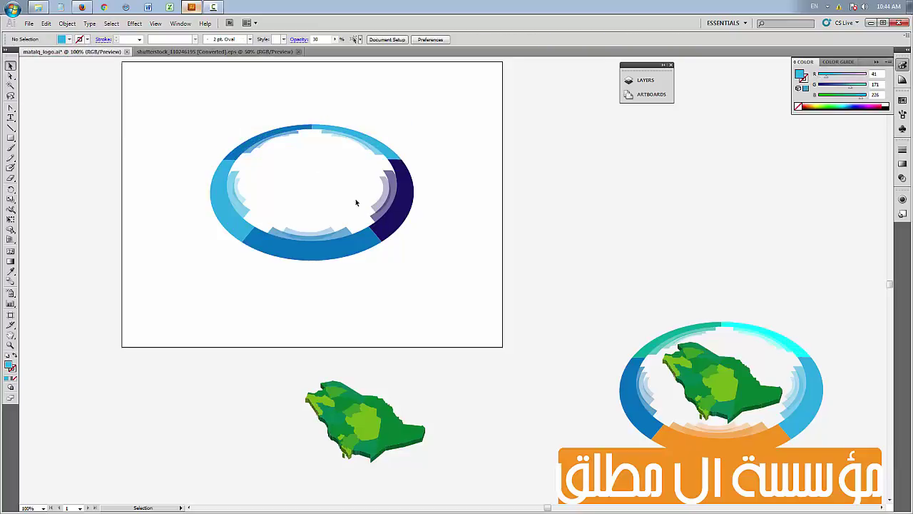
Try light blue, grey and orange fills on the right segment and its inner arcs, settling on red R=193 G=39 B=45
click(368, 187)
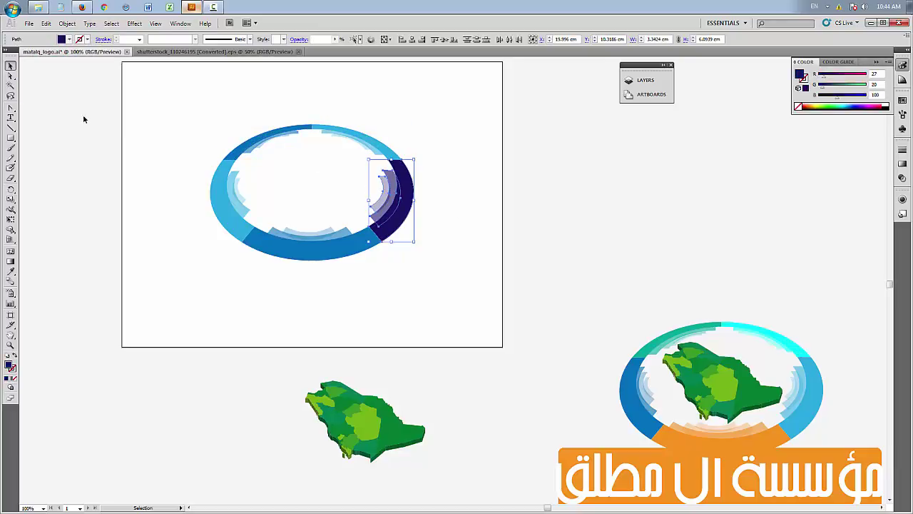
click(70, 39)
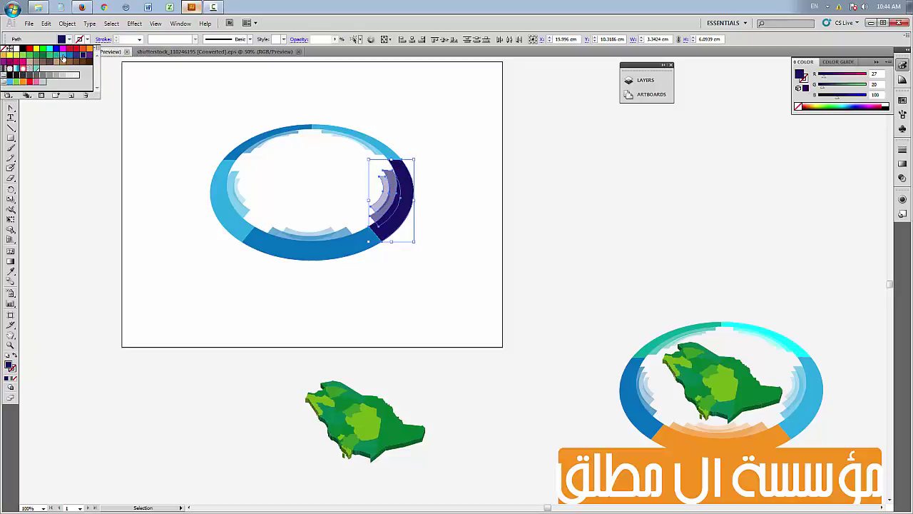
click(62, 57)
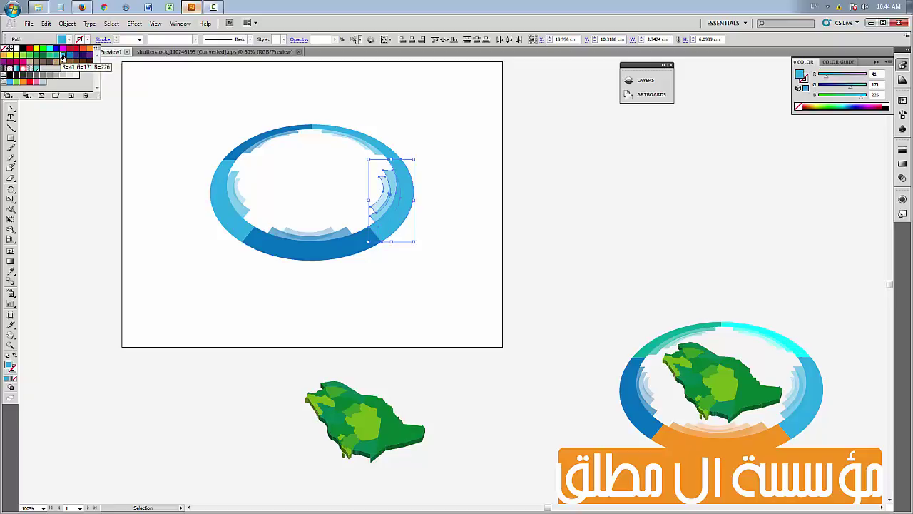
click(50, 75)
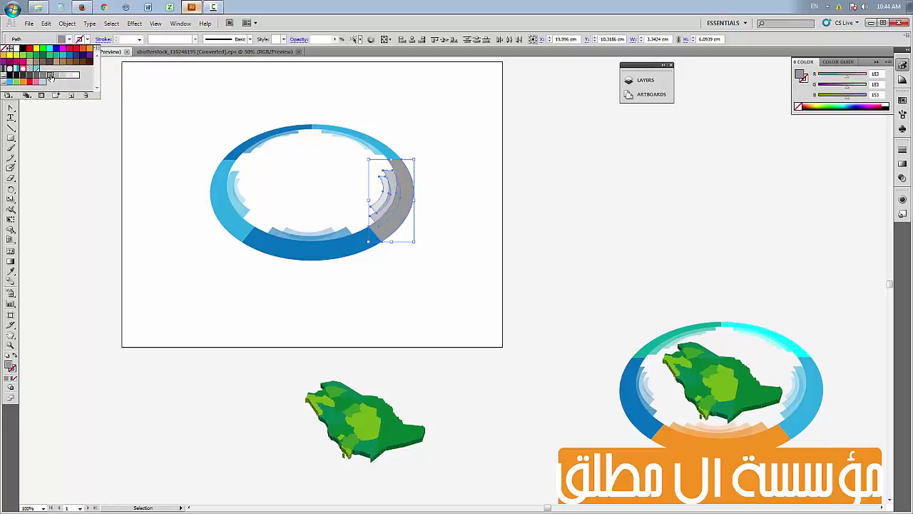
click(55, 75)
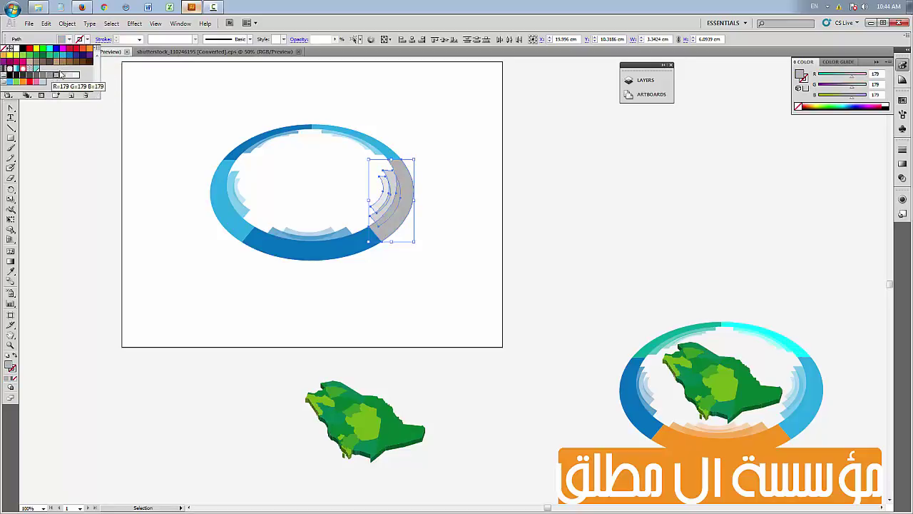
click(82, 50)
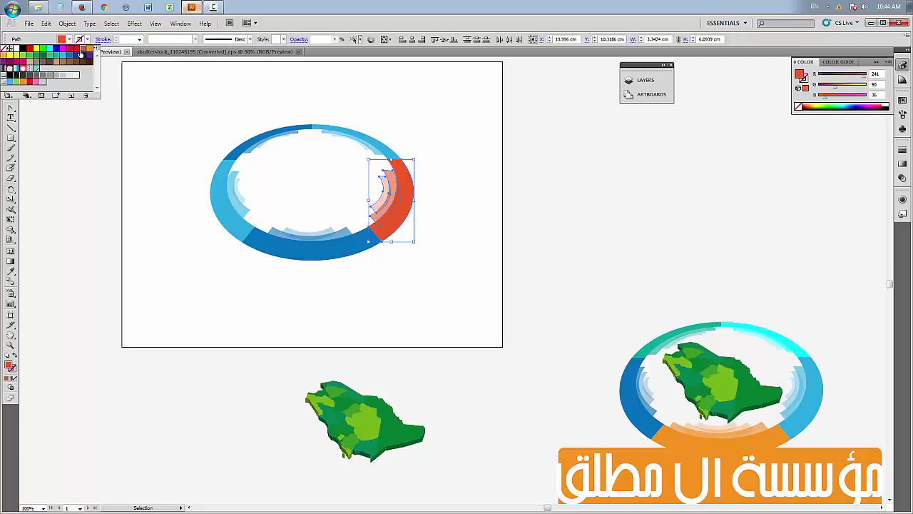
click(69, 49)
click(223, 203)
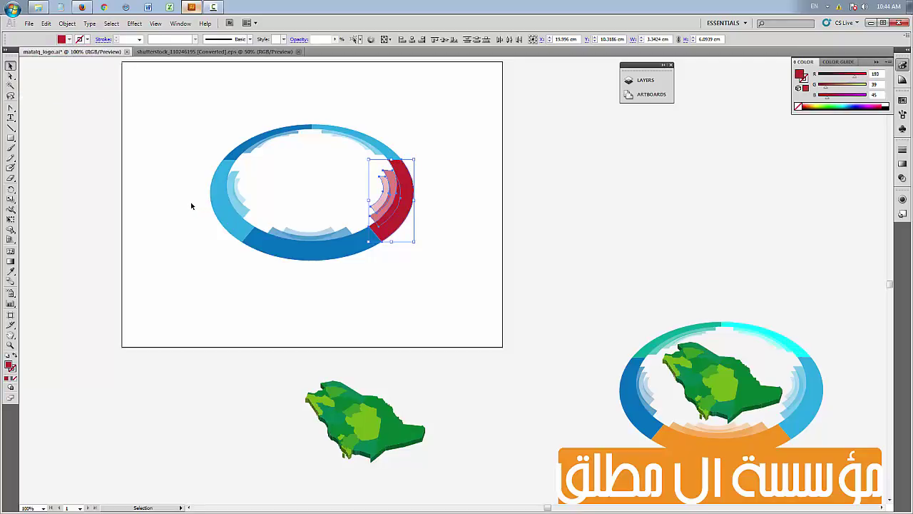
click(191, 206)
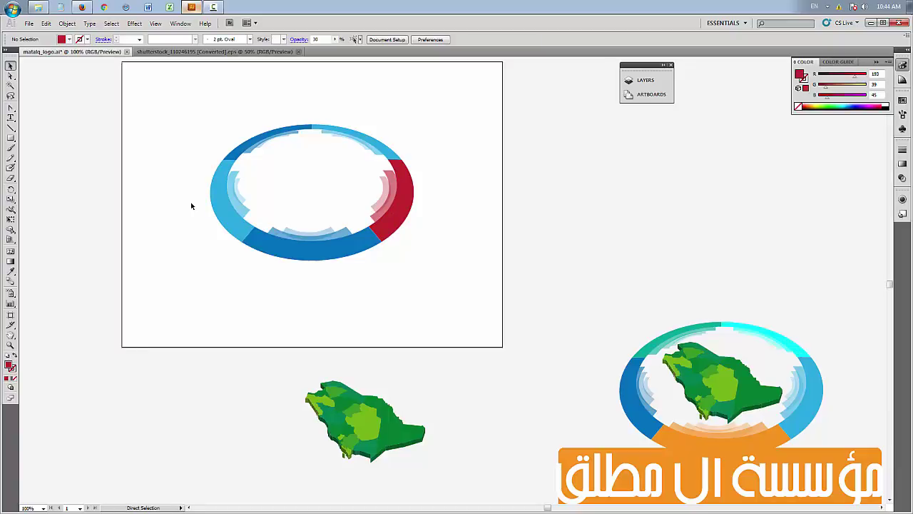
Try light blue R=41 G=171 B=226 as the fill of the red right segment and its inner arcs
click(380, 193)
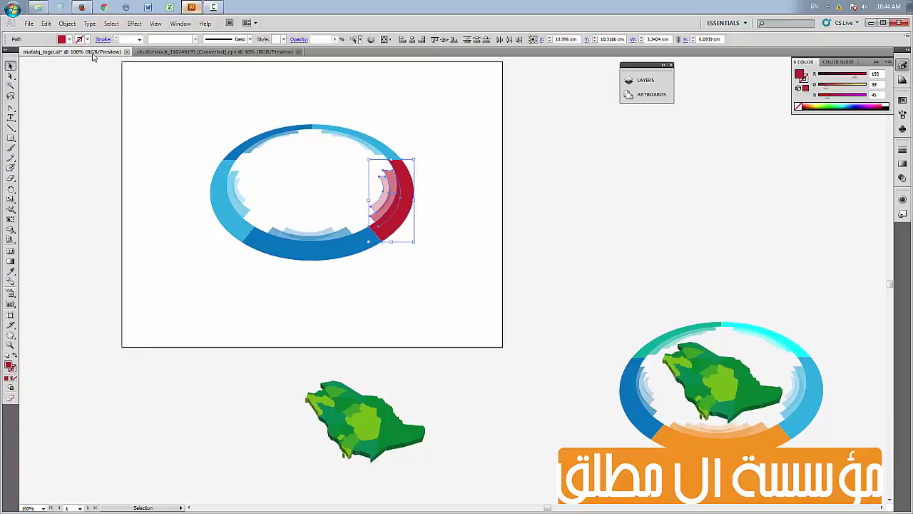
click(69, 39)
click(62, 57)
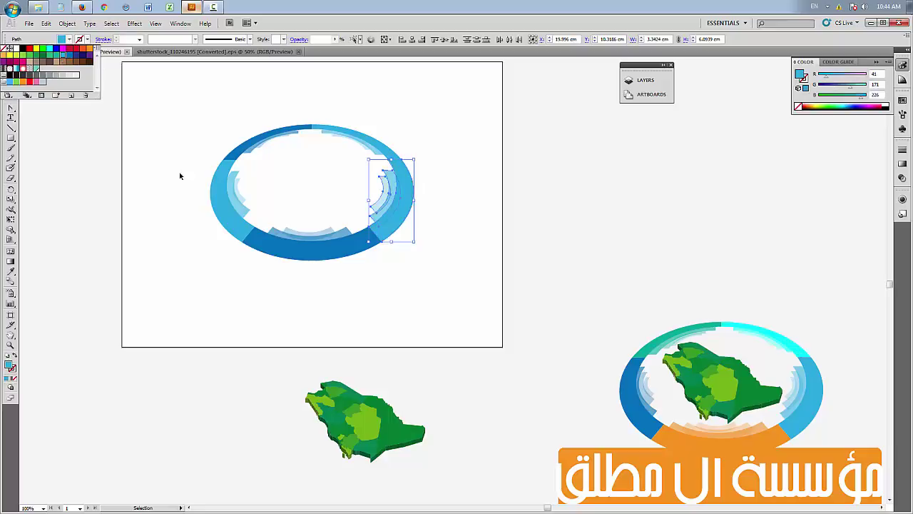
click(295, 283)
click(301, 293)
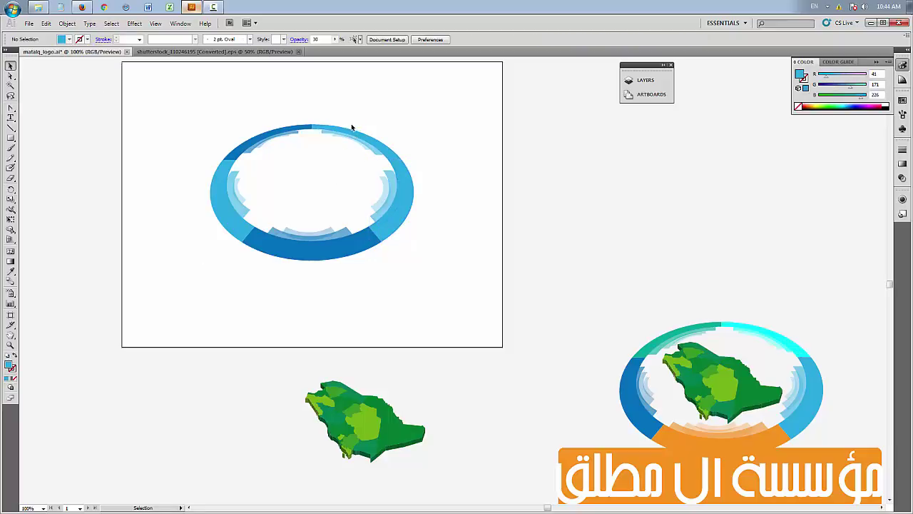
Fill the right segment and its inner arcs with blue R=0 G=113 B=188
click(243, 211)
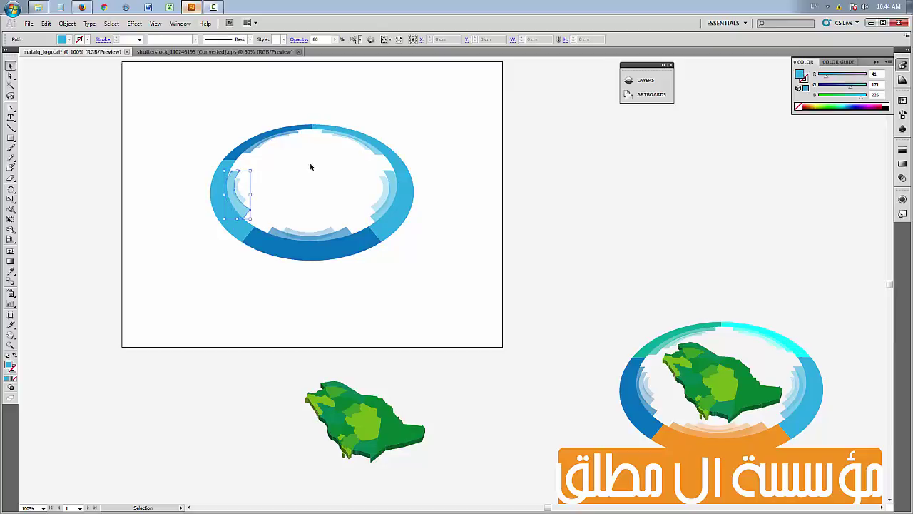
click(326, 218)
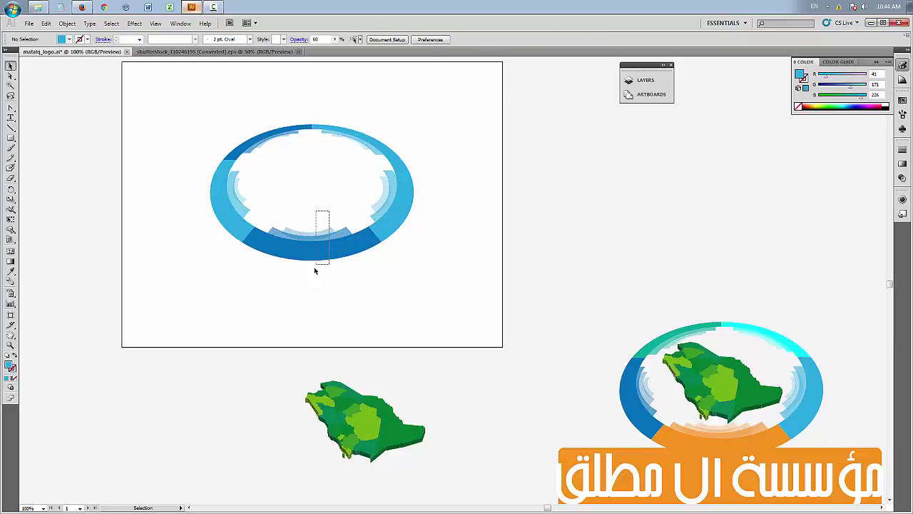
click(314, 259)
click(329, 152)
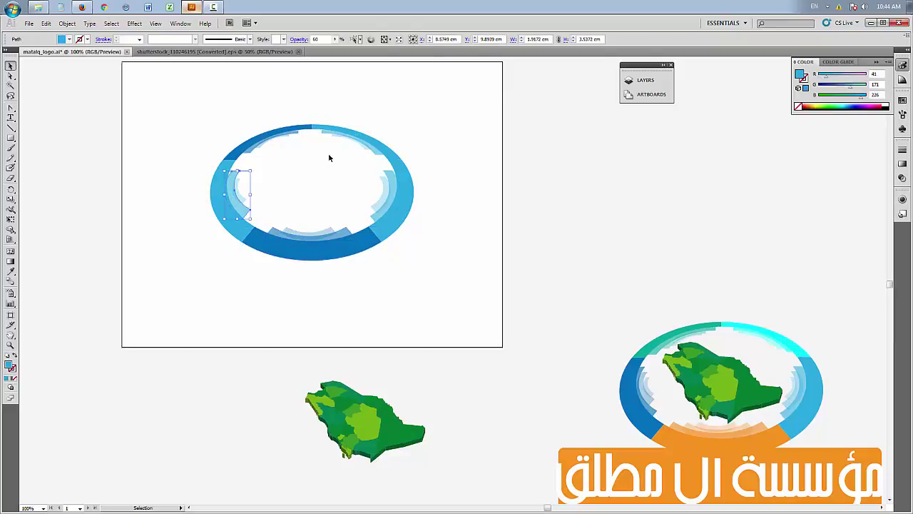
click(278, 137)
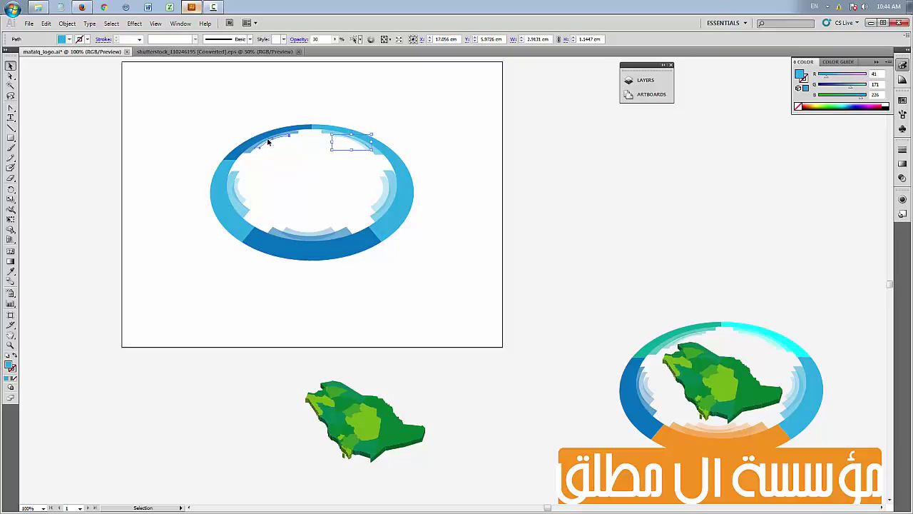
click(395, 191)
click(69, 40)
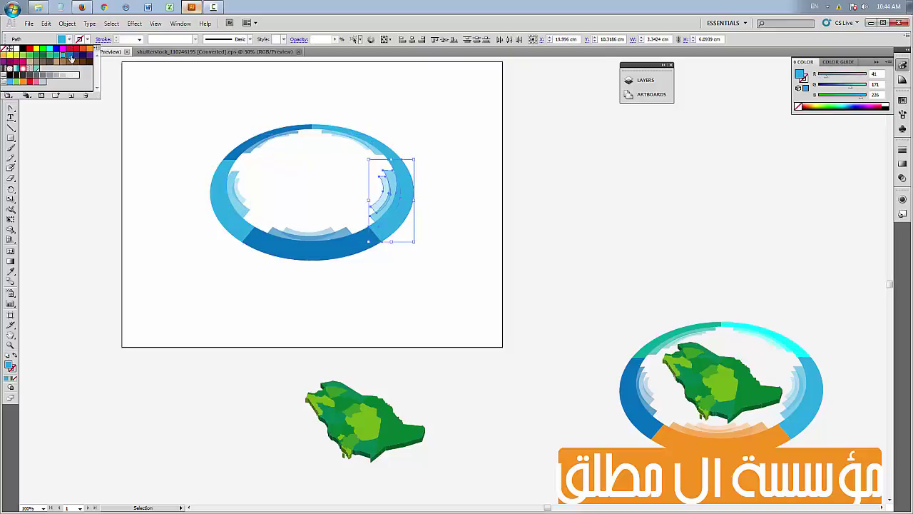
click(72, 58)
click(299, 285)
Try orange R=247 G=147 B=30 and red R=193 G=39 B=45 fills on the bottom segment and its inner arcs
click(311, 239)
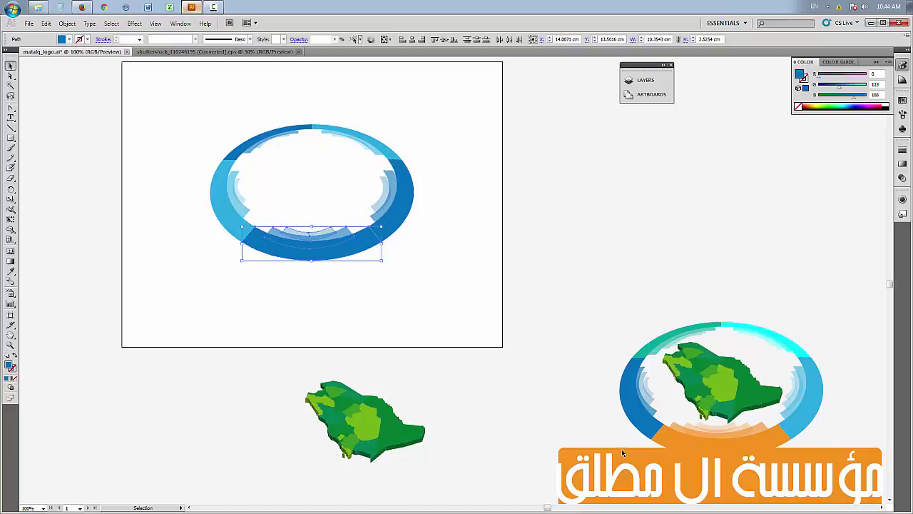
click(70, 39)
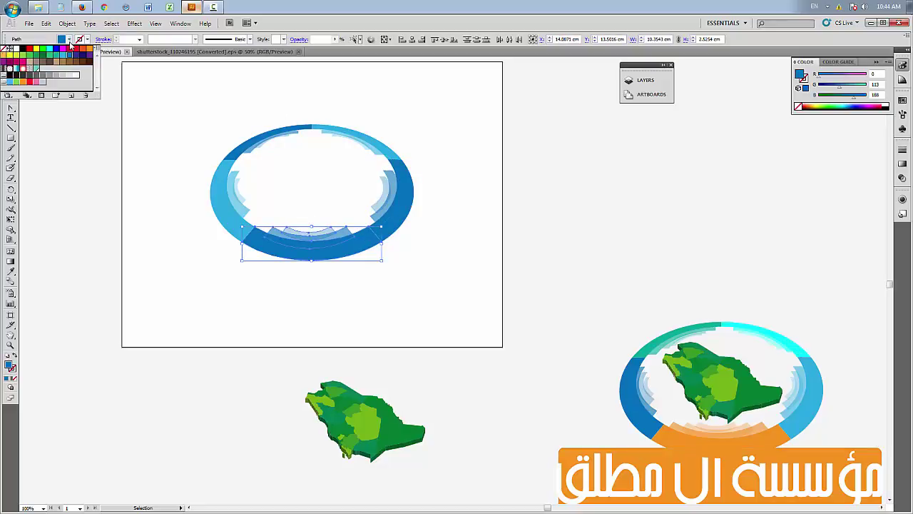
click(90, 49)
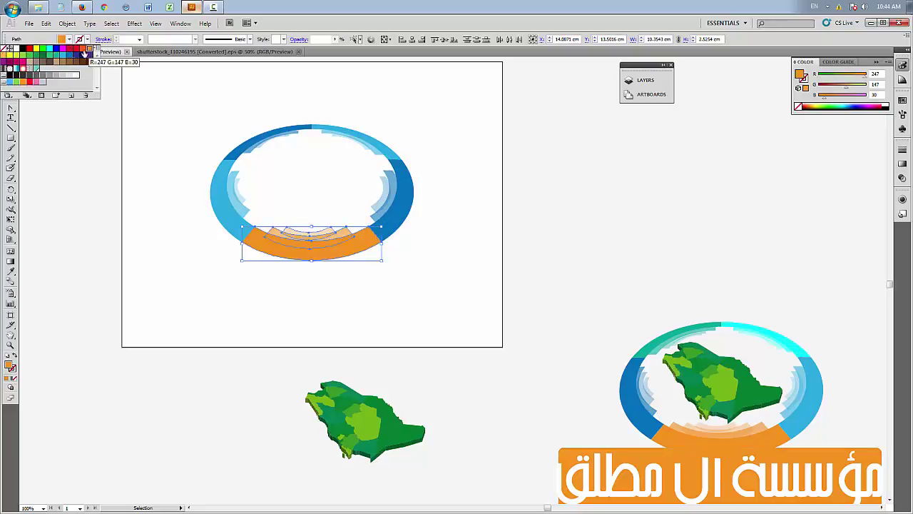
click(74, 49)
click(175, 211)
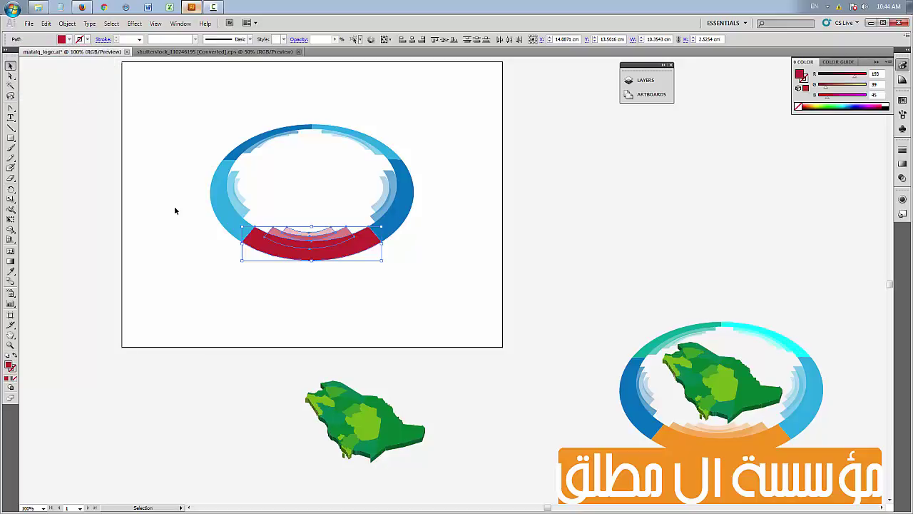
click(175, 210)
Fill the bottom segment and its inner arcs with light orange R=251 G=176 B=59
click(303, 249)
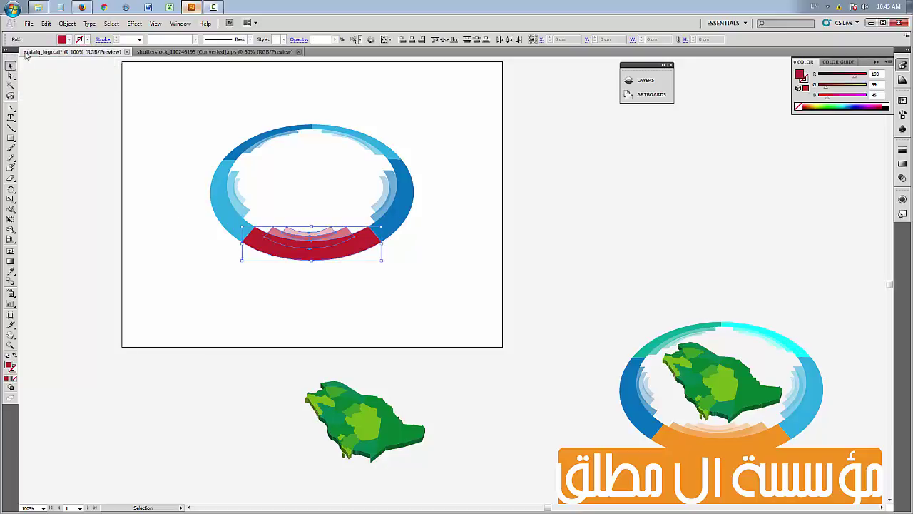
click(69, 39)
click(5, 57)
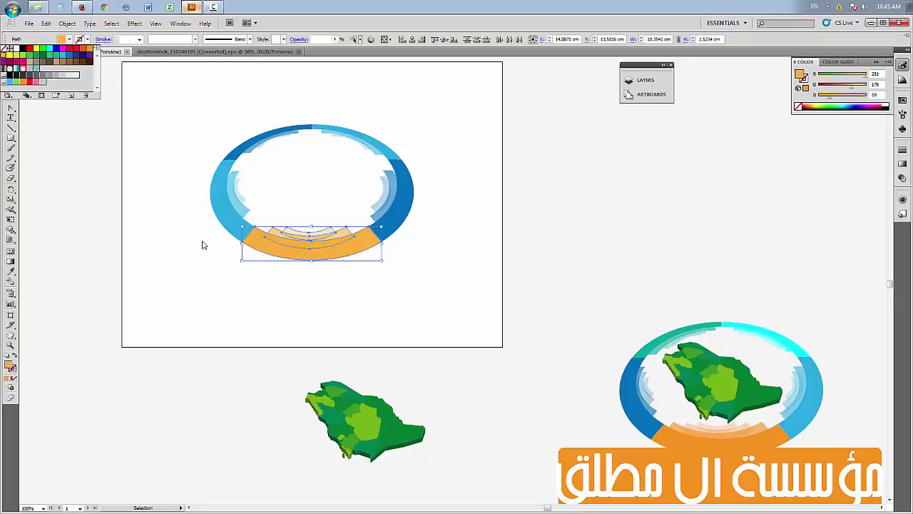
click(202, 243)
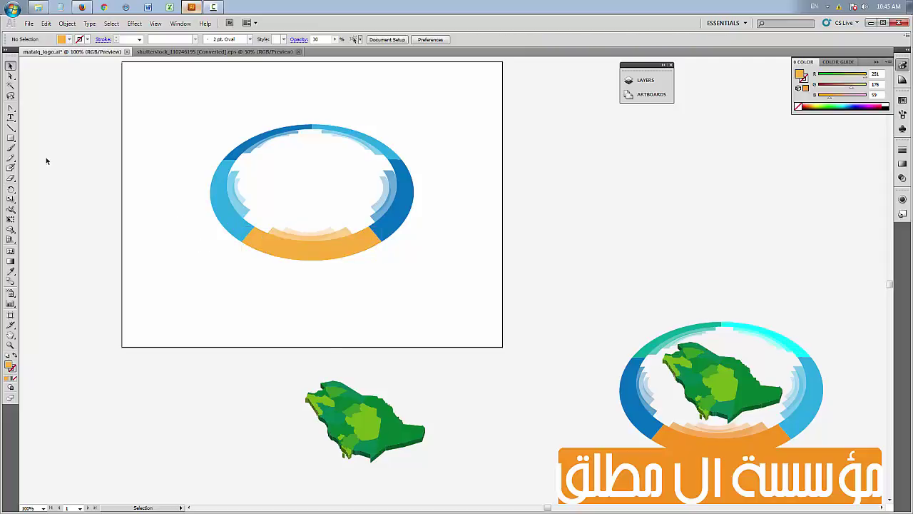
Add the Arabic text "مؤسسة ال مطلق" on the artboard below the ring
drag(10, 118, 45, 150)
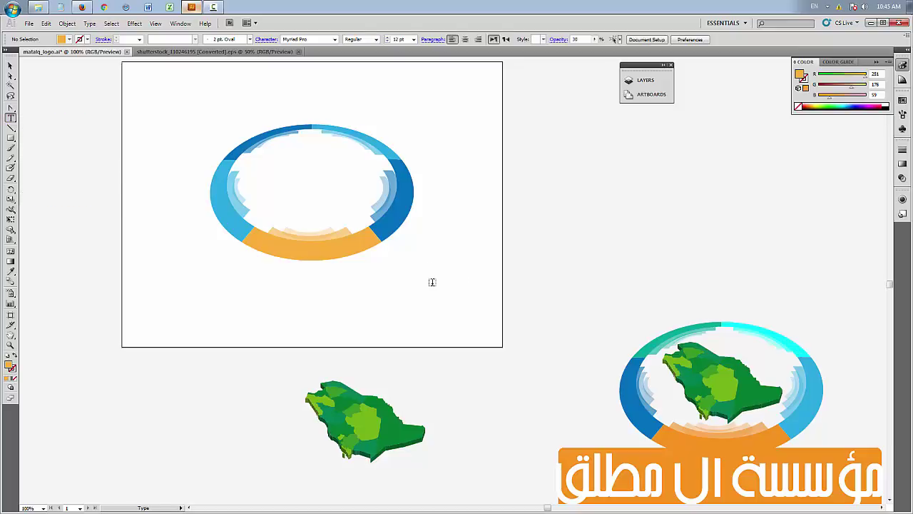
click(432, 282)
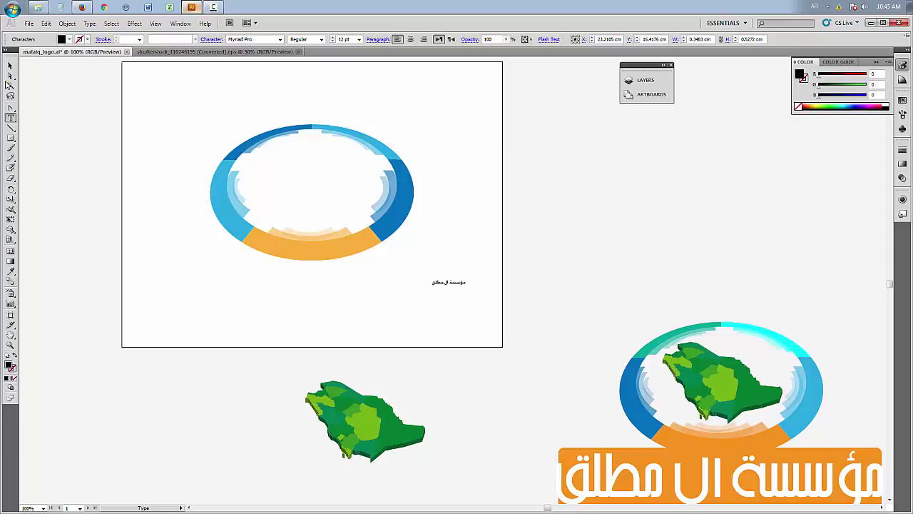
click(10, 67)
Enlarge the Arabic text to 72 pt and move it under the ring's bottom segment
click(359, 40)
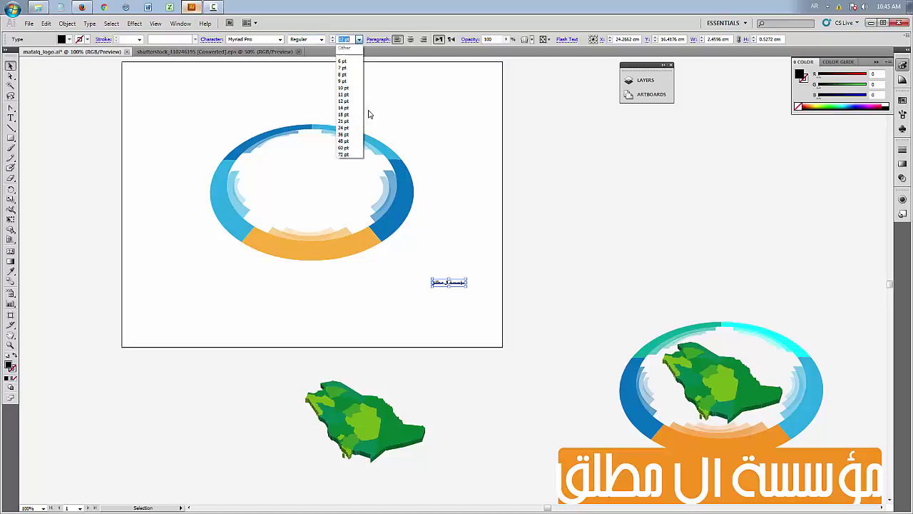
click(349, 146)
drag(525, 281, 346, 291)
click(359, 40)
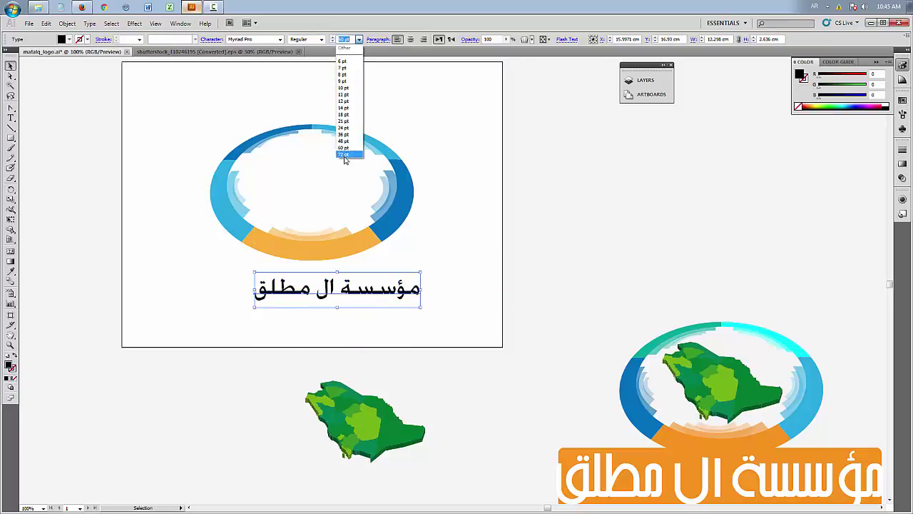
click(344, 147)
Try the FS Shehab font from the Arabic typefaces on the company name text
click(280, 40)
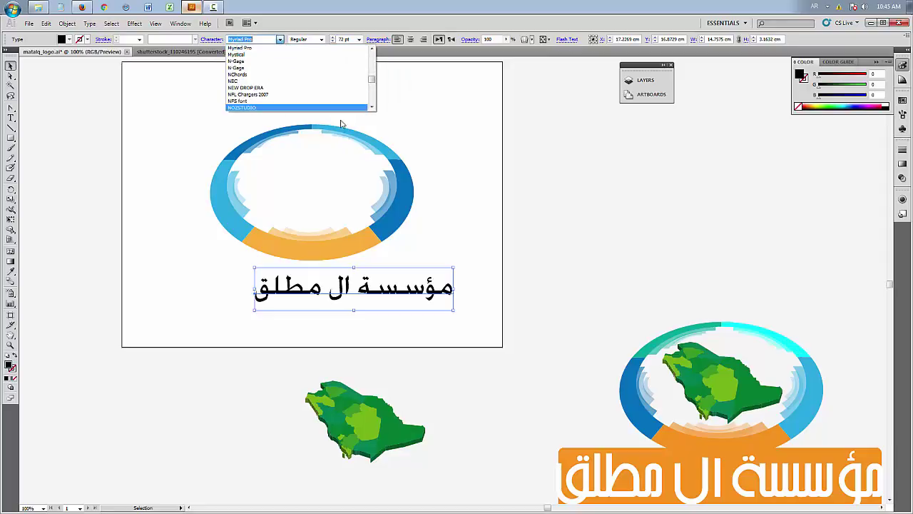
click(373, 86)
drag(372, 86, 373, 98)
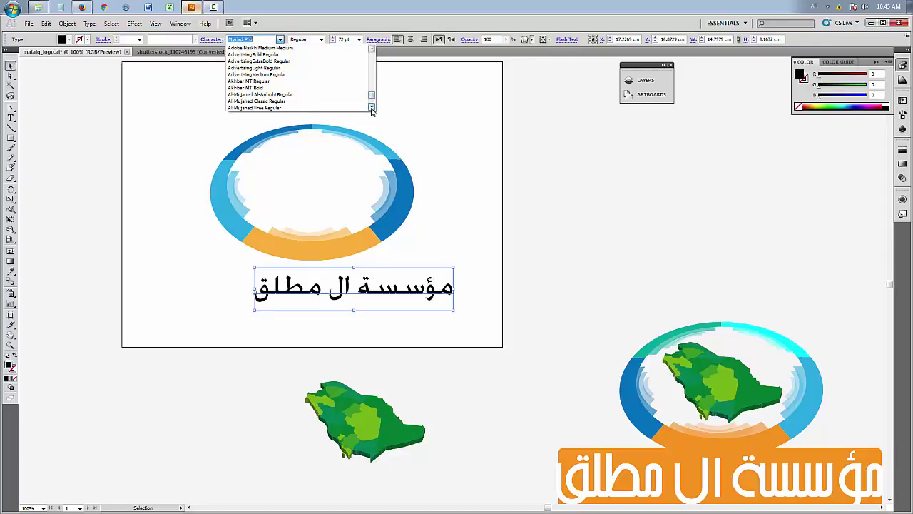
scroll(290, 77, down, 8)
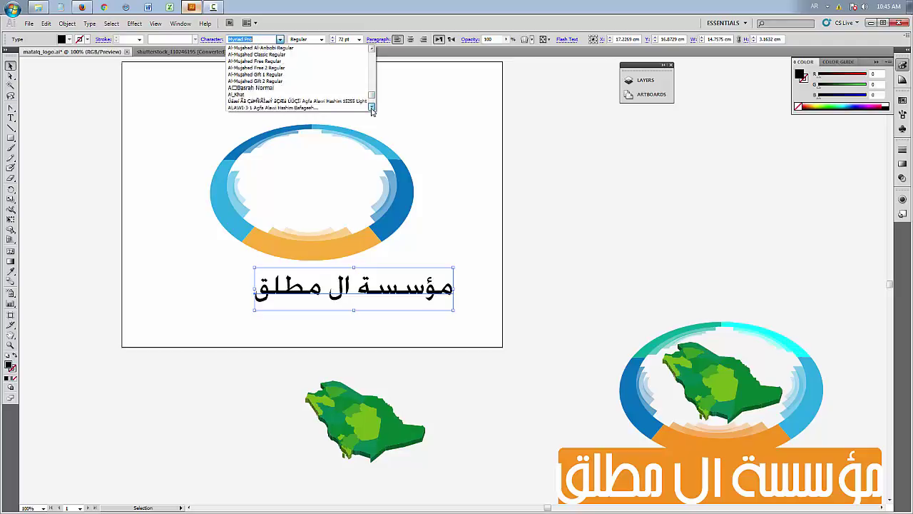
scroll(286, 82, down, 10)
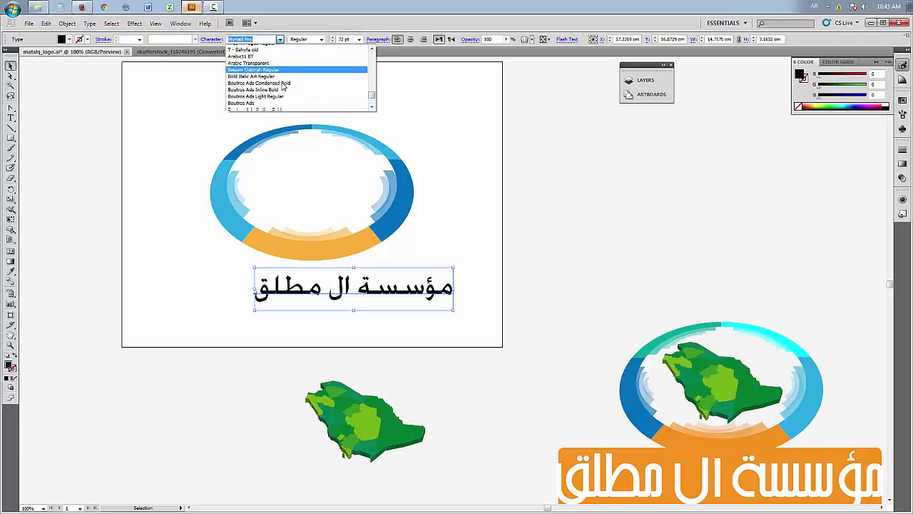
click(267, 75)
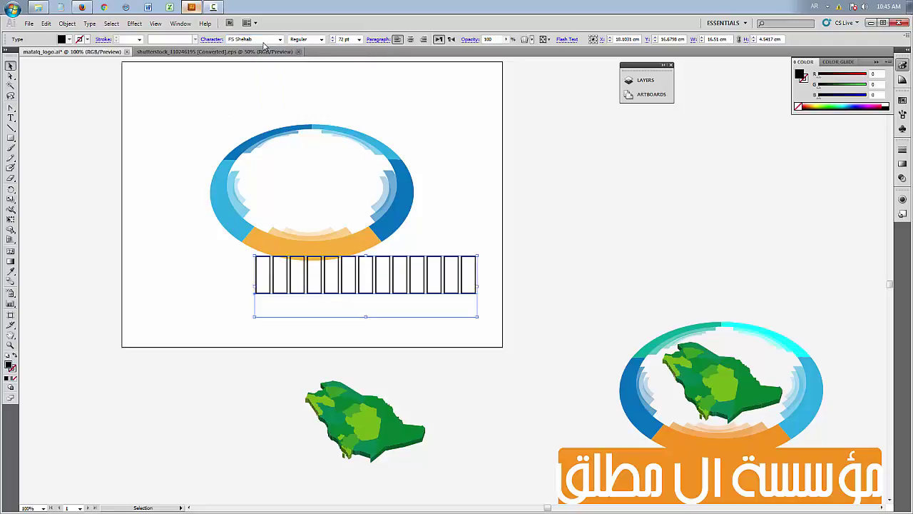
Try a run of successive Arabic fonts on the company name text, settling on GE East ExtraBold
key(Down)
key(Down)
key(Down)
key(Down)
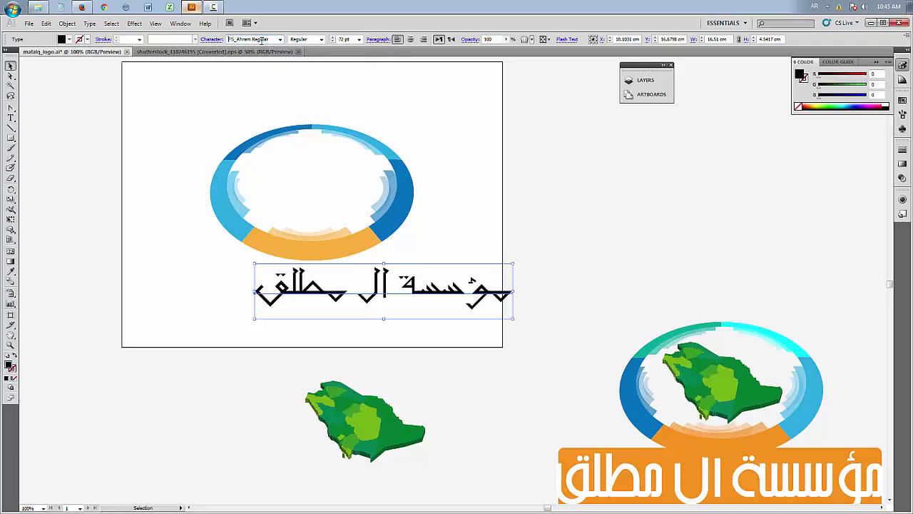
key(Down)
key(Down)
key(Down)
key(Down)
key(Down)
key(Down)
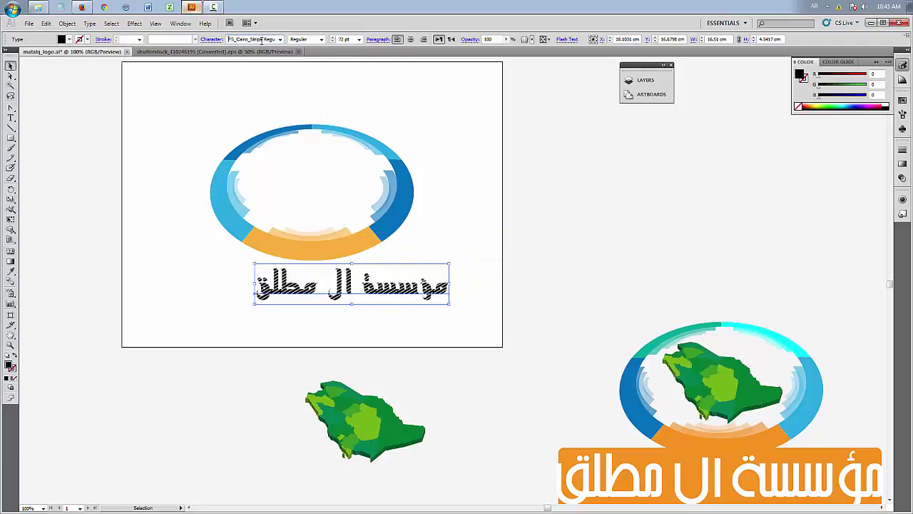
key(Down)
key(Down)
key(Down)
key(Down)
key(Down)
key(Down)
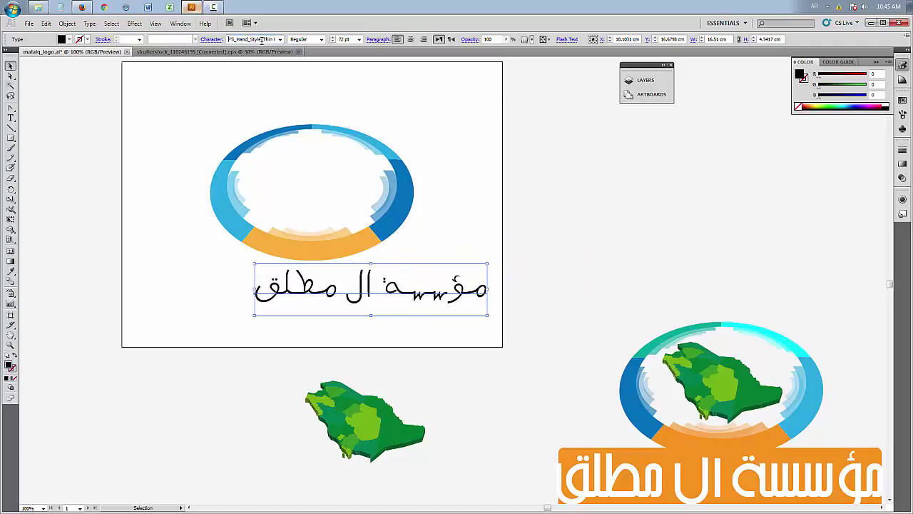
key(Down)
key(Down)
key(Down)
key(Down)
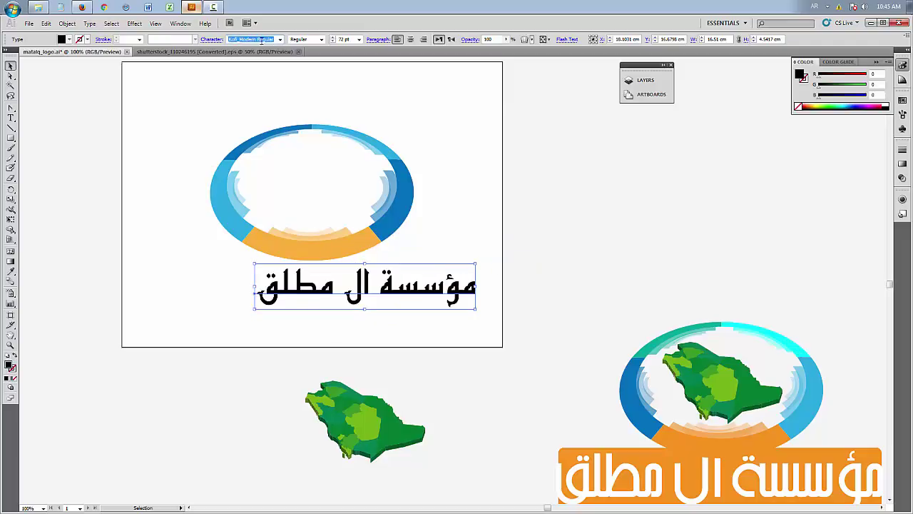
key(Down)
key(Down)
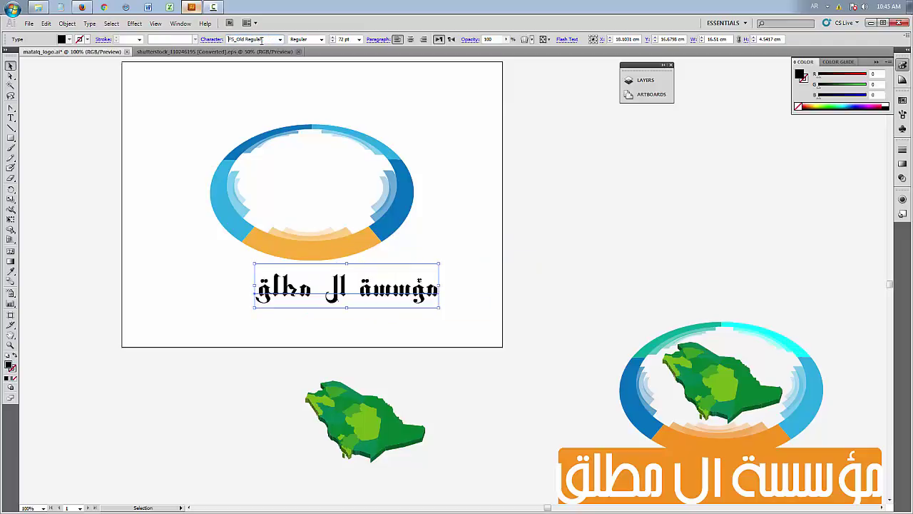
key(Down)
key(Down)
key(Down)
key(Down)
key(Down)
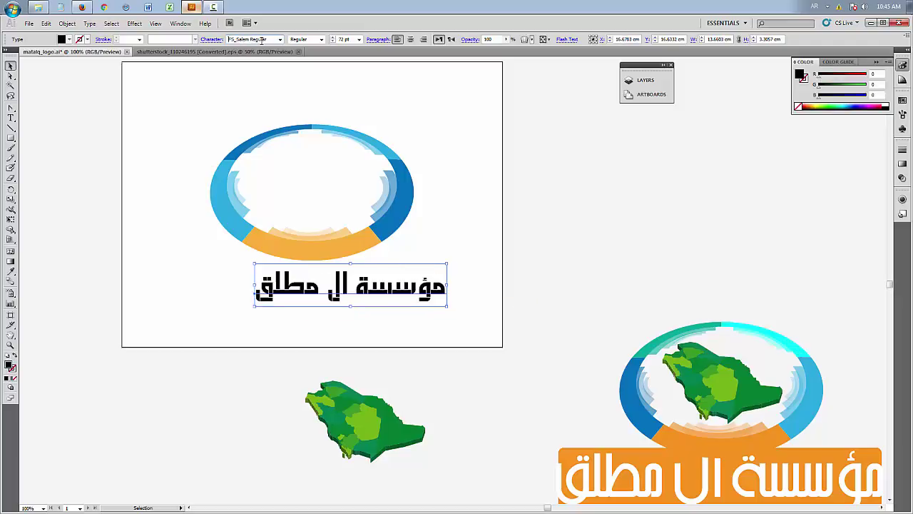
key(Down)
key(Down)
key(Down)
key(Down)
key(Down)
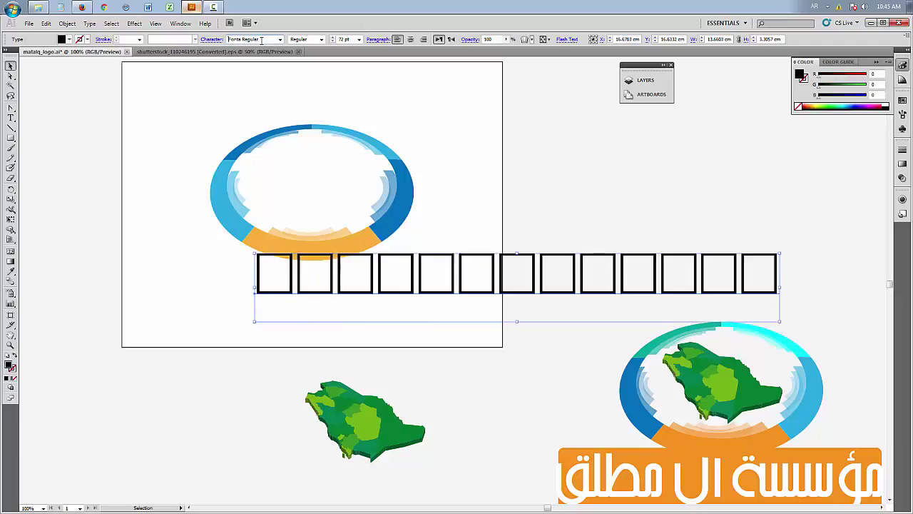
key(Down)
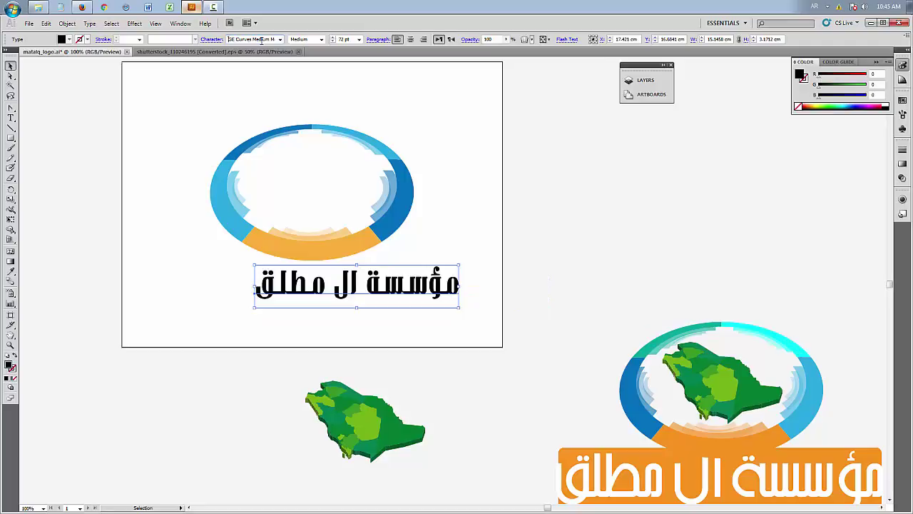
key(Down)
key(Down)
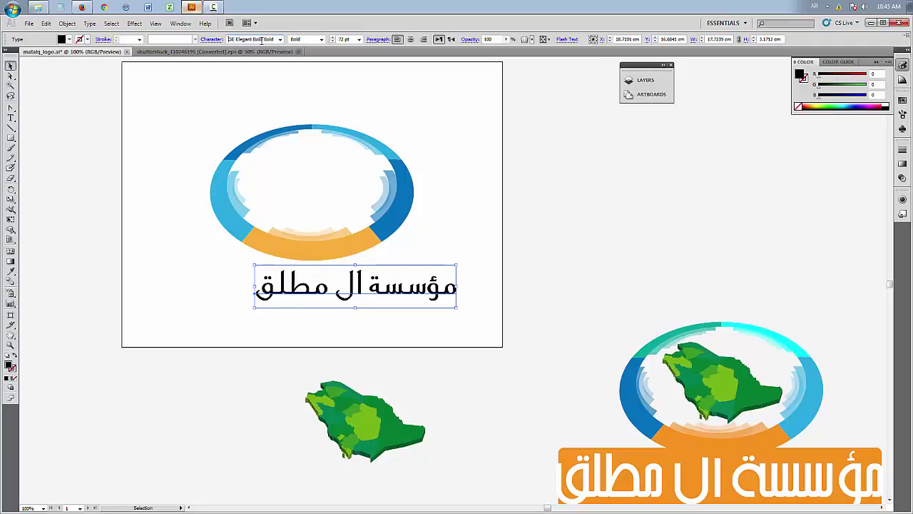
key(Up)
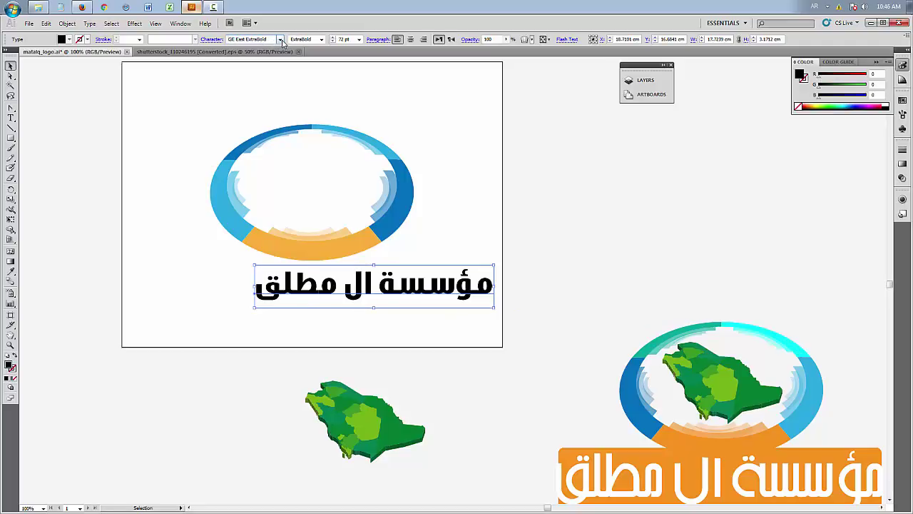
Set the company name text's font to SC_DUBAI REGULAR
click(279, 39)
scroll(262, 89, down, 10)
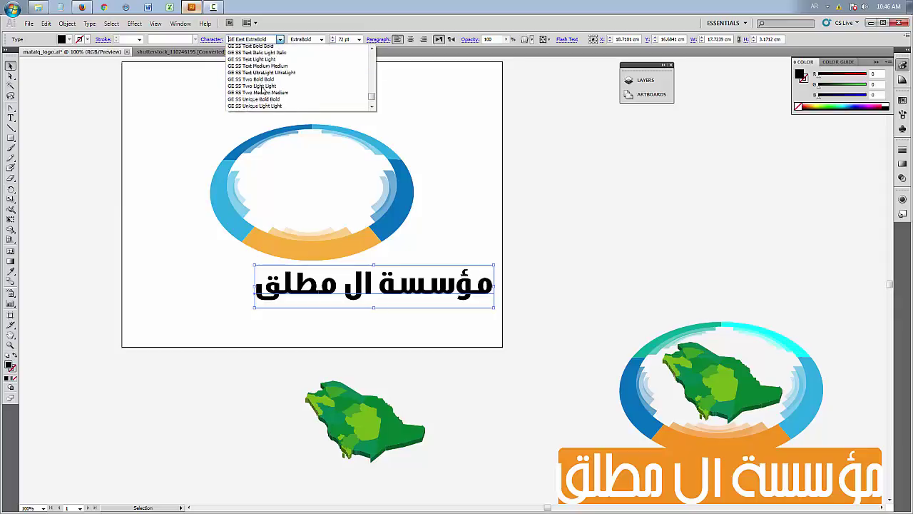
scroll(262, 88, down, 10)
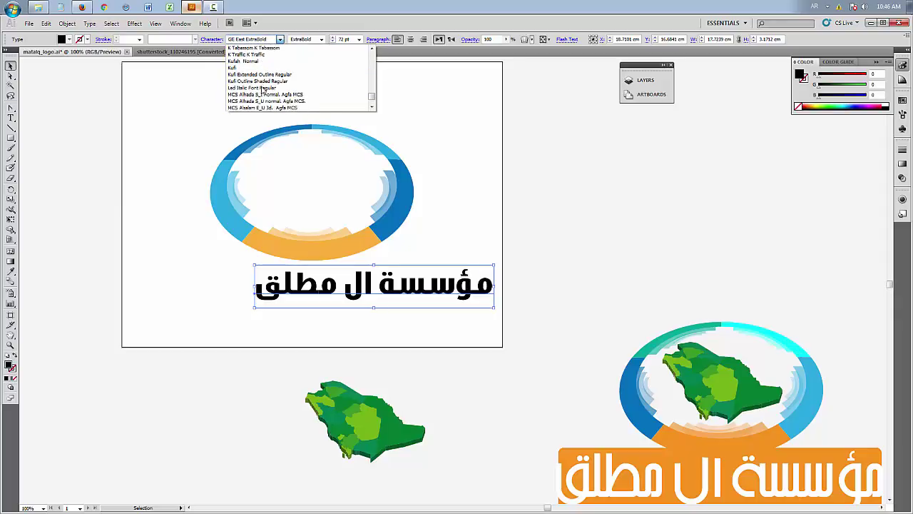
scroll(262, 88, down, 10)
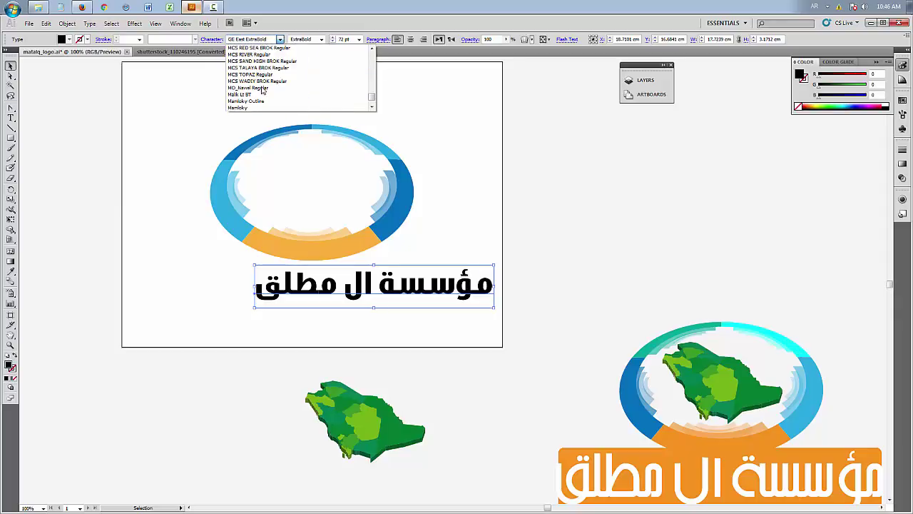
scroll(262, 90, down, 5)
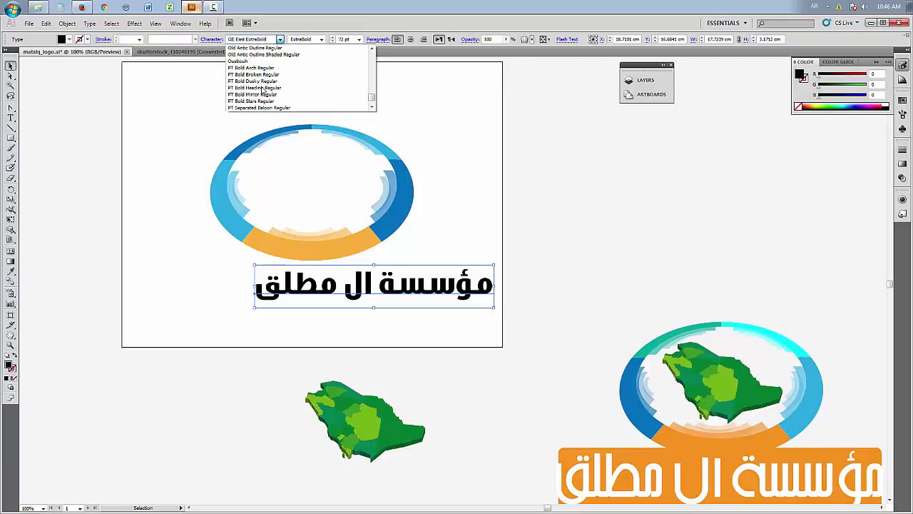
scroll(263, 90, down, 10)
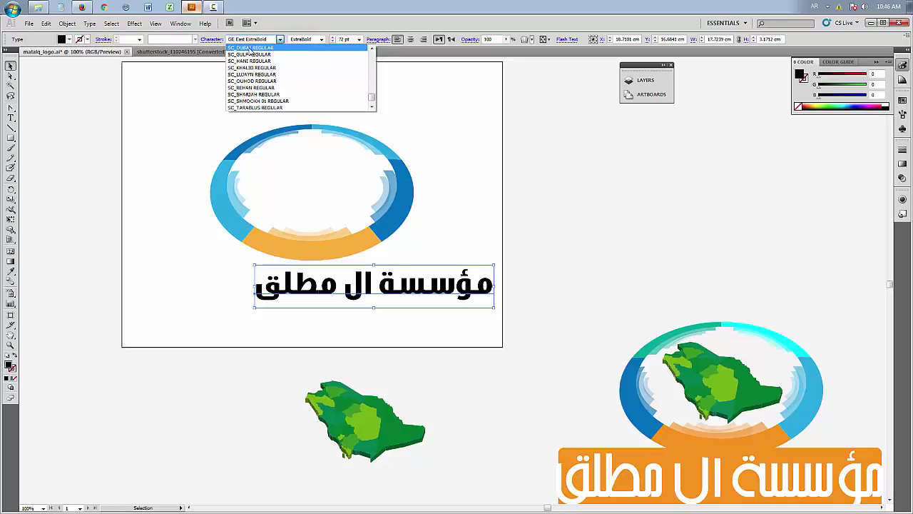
click(250, 48)
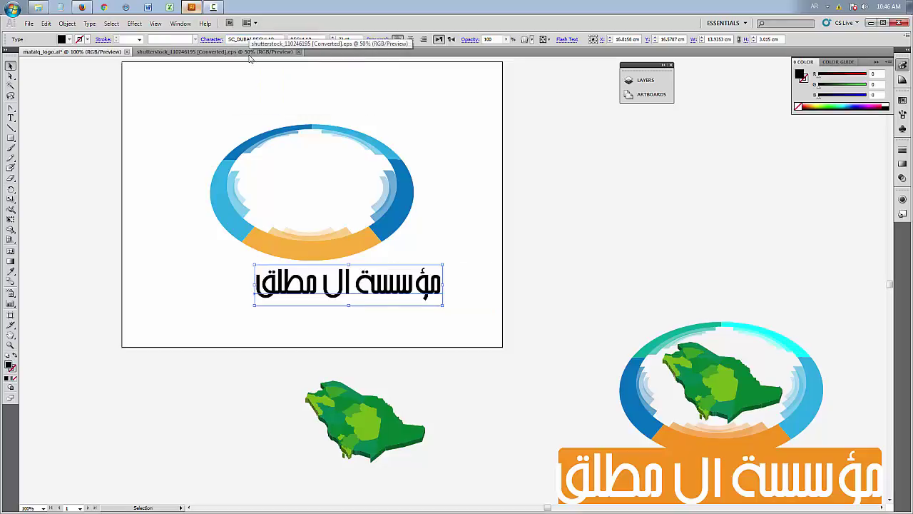
Move the company name text so it sits roughly centred just below the ring's orange bottom segment
drag(378, 292, 347, 286)
click(389, 321)
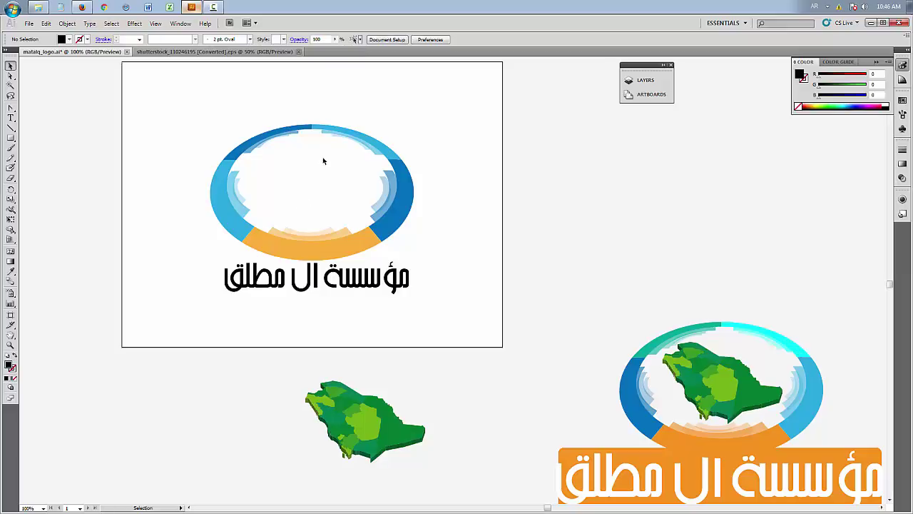
click(334, 254)
drag(344, 284, 338, 289)
click(340, 336)
Place the green map in the centre of the ring and shift the company name text slightly closer to the ring
click(376, 428)
drag(377, 428, 323, 191)
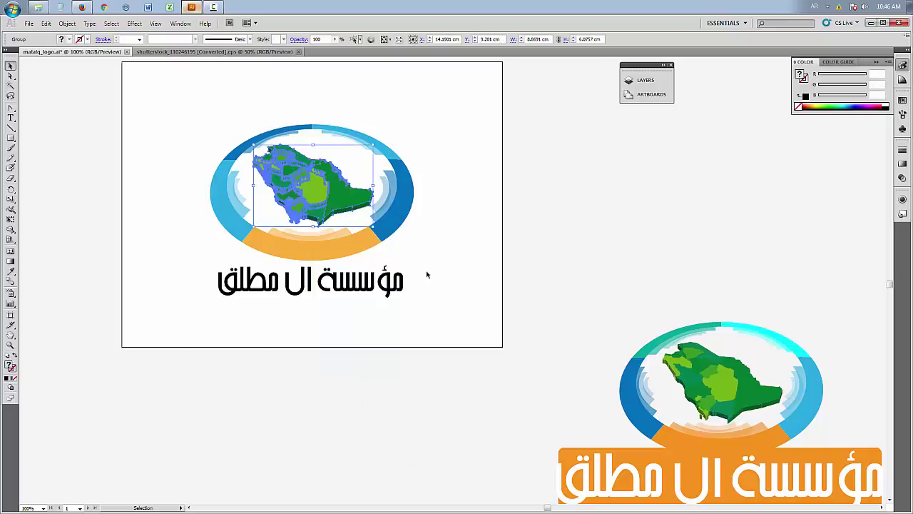
click(427, 274)
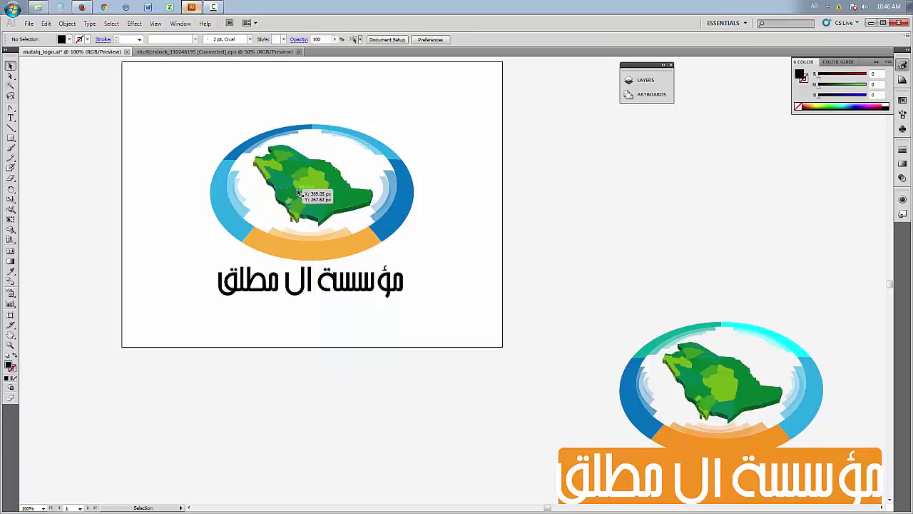
click(320, 197)
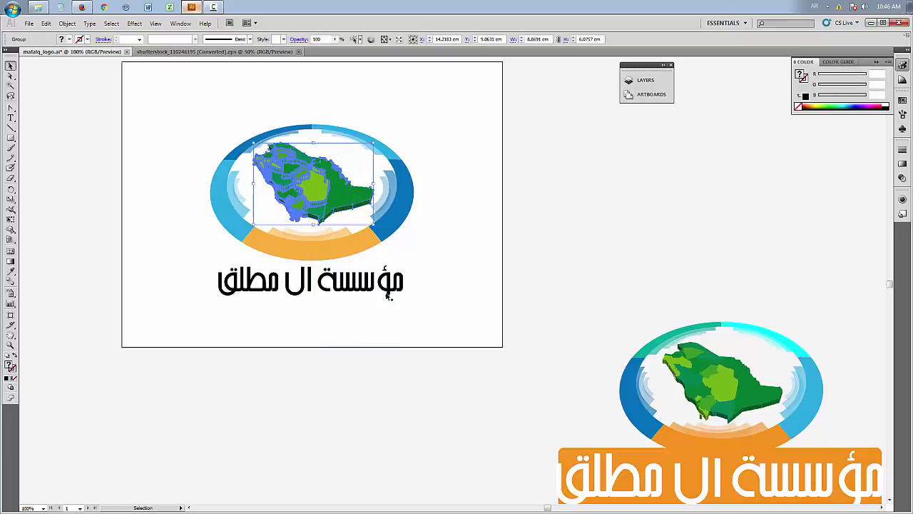
drag(375, 291, 371, 285)
click(377, 322)
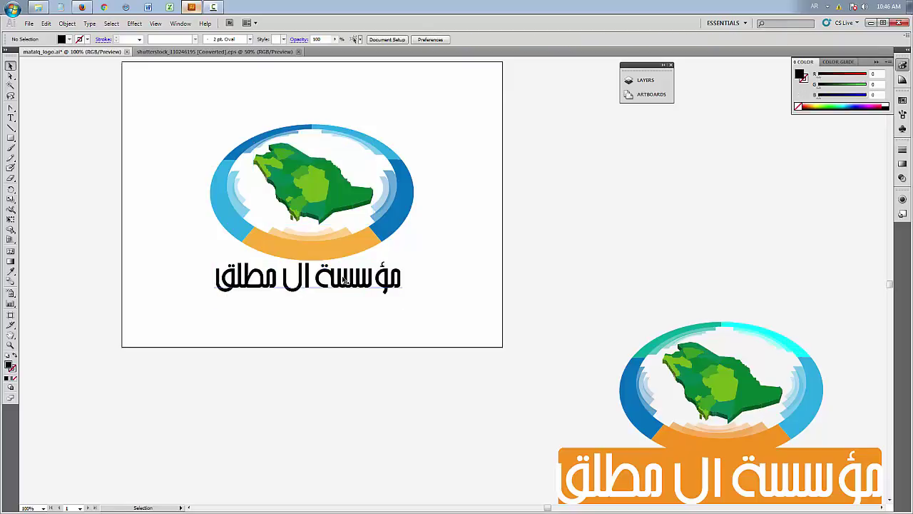
Draw a rounded rectangle about 16.2 by 4.1 cm over the company name text and fill it with the light orange swatch
drag(10, 137, 35, 150)
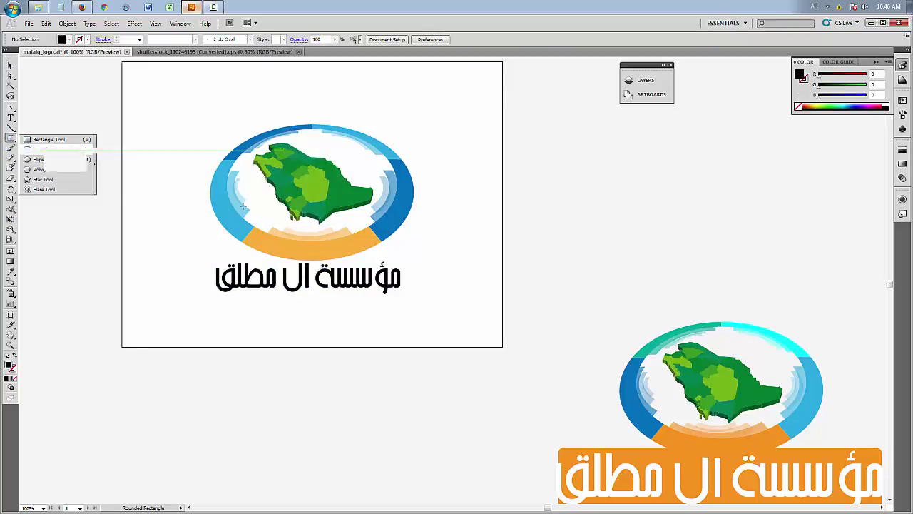
drag(411, 253, 410, 261)
drag(386, 292, 193, 312)
click(10, 65)
click(69, 39)
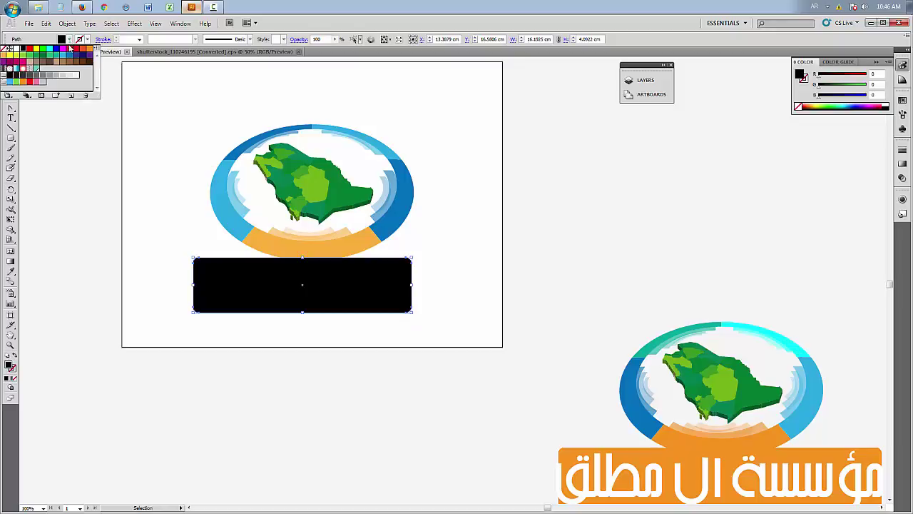
click(4, 60)
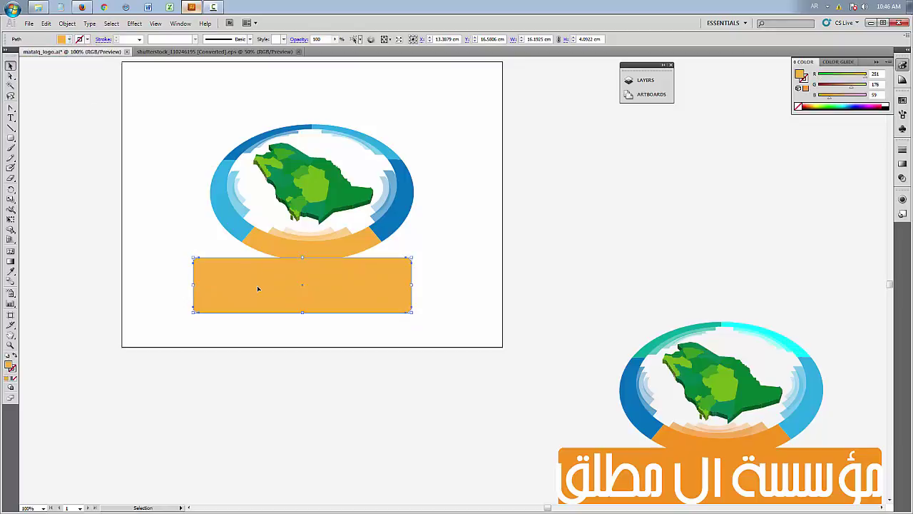
Send the orange rounded rectangle to the back, behind the company name text
click(255, 353)
right_click(219, 275)
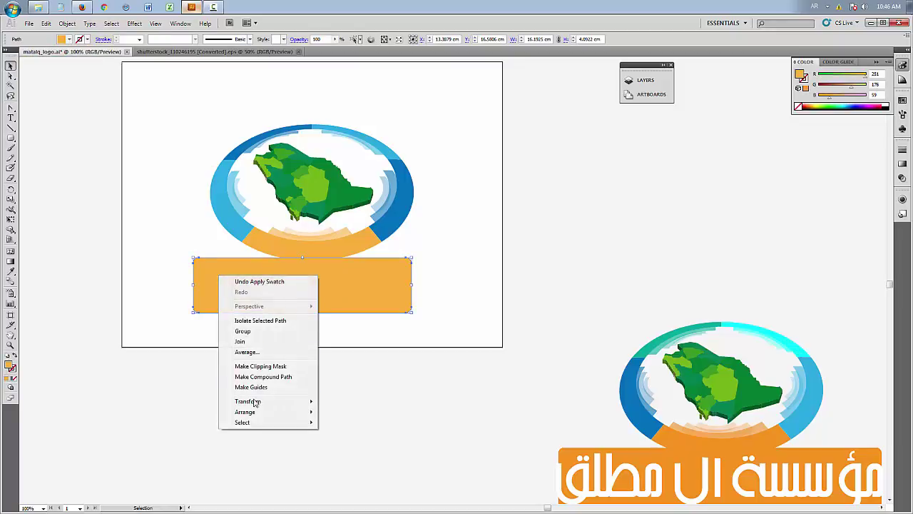
mouse_move(254, 412)
click(357, 444)
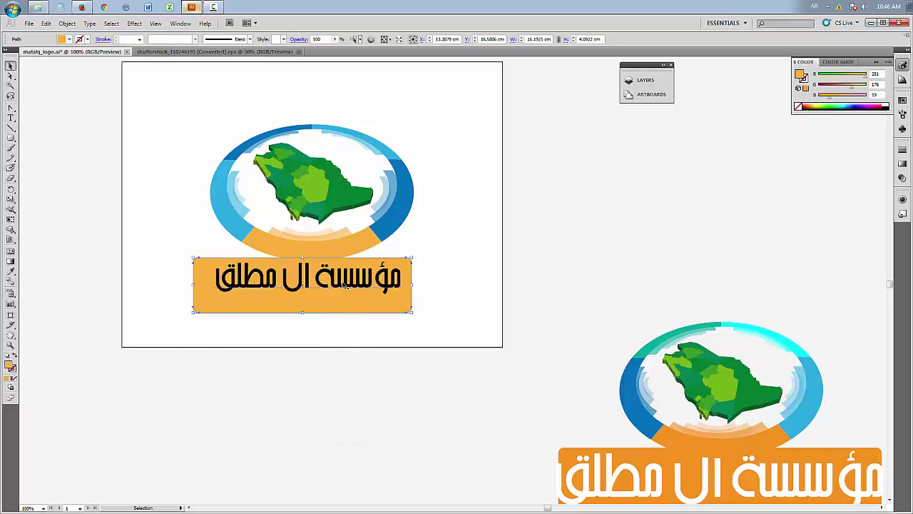
Colour the company name text white and enlarge it to span the full width of the orange rectangle
click(307, 278)
click(68, 39)
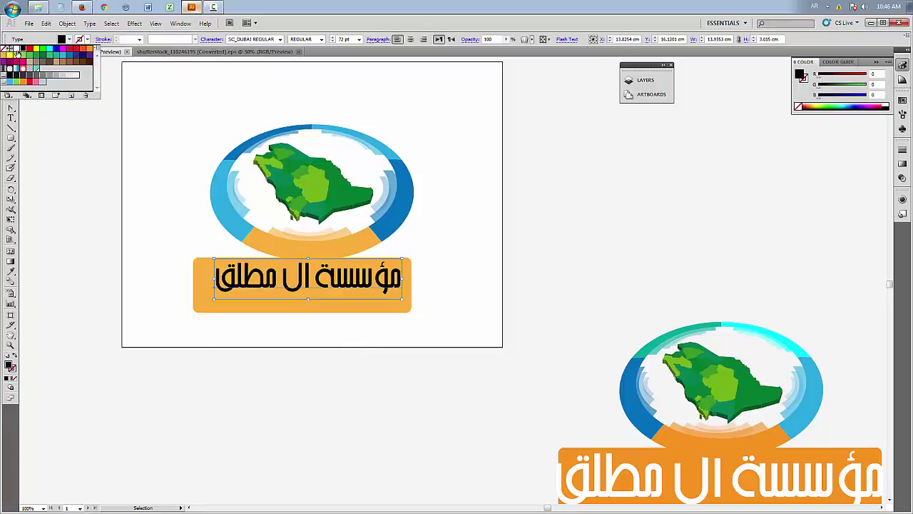
click(25, 58)
click(260, 323)
drag(390, 277, 193, 331)
click(437, 301)
click(247, 350)
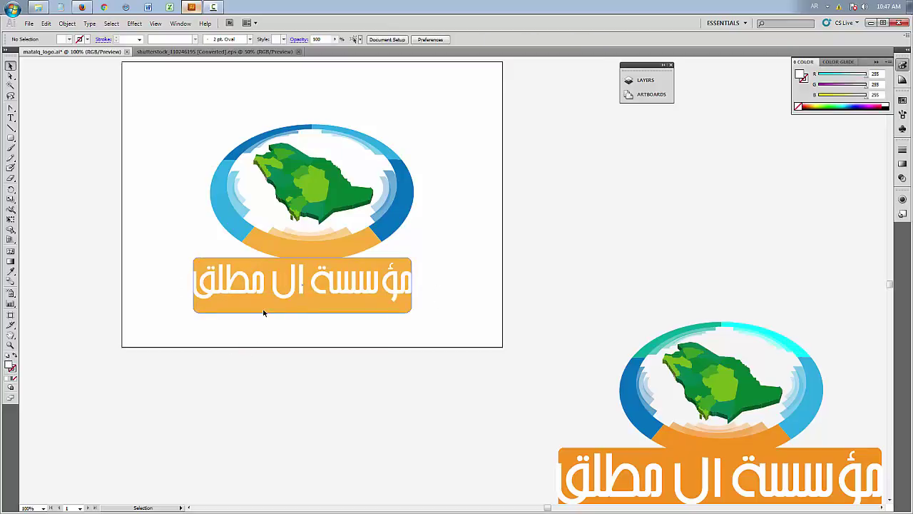
Reduce the orange rectangle's height to fit the company name text and align the two on their vertical centres
click(263, 311)
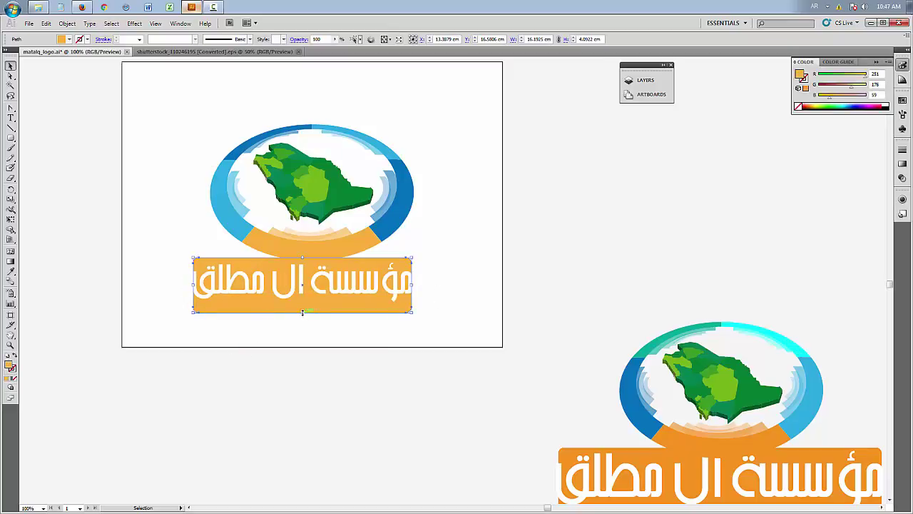
drag(302, 313, 305, 293)
click(277, 325)
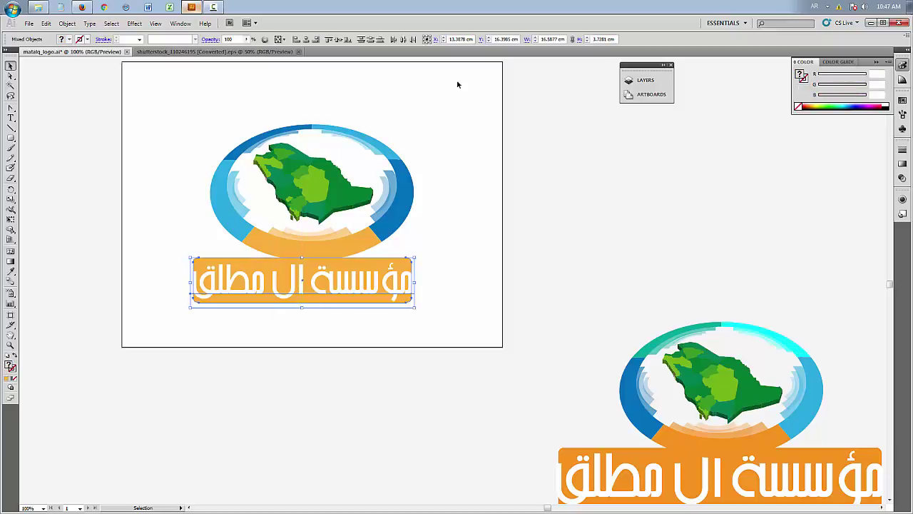
click(338, 39)
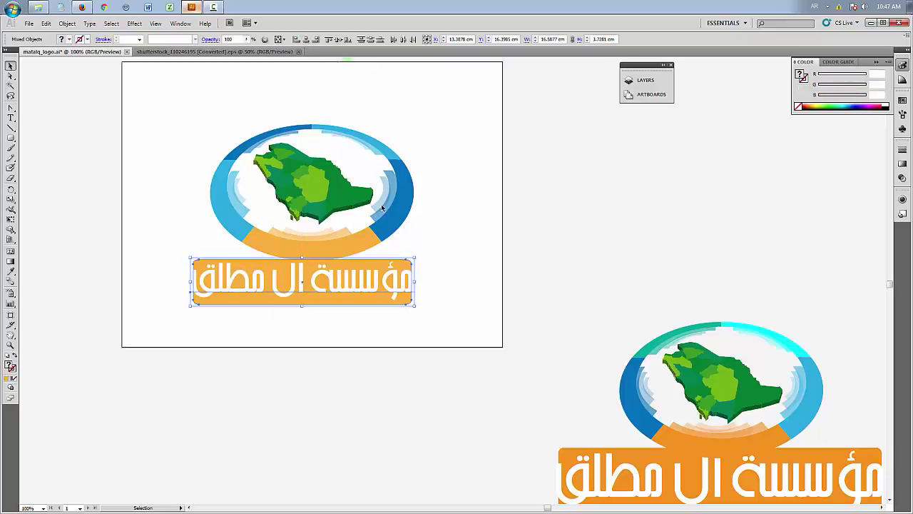
click(461, 271)
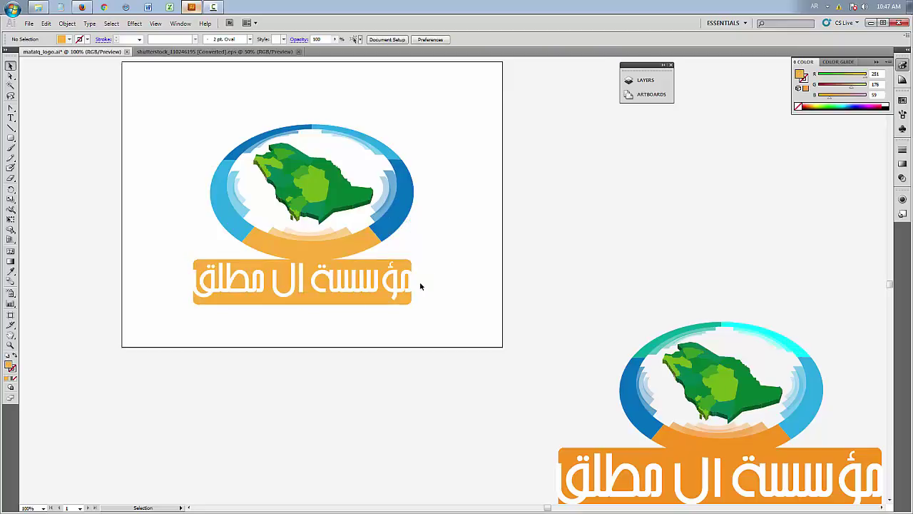
Move the orange bar with its text up under the map so it overlaps and merges with the ring's bottom segment
drag(268, 304, 280, 289)
key(Up)
key(Up)
key(Up)
key(Up)
key(Up)
key(Up)
key(Up)
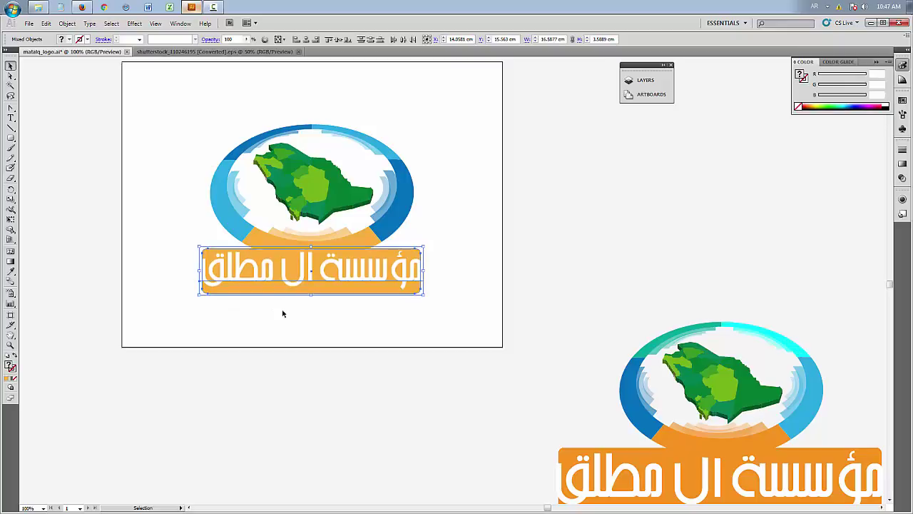
key(Up)
key(Up)
key(Up)
key(Up)
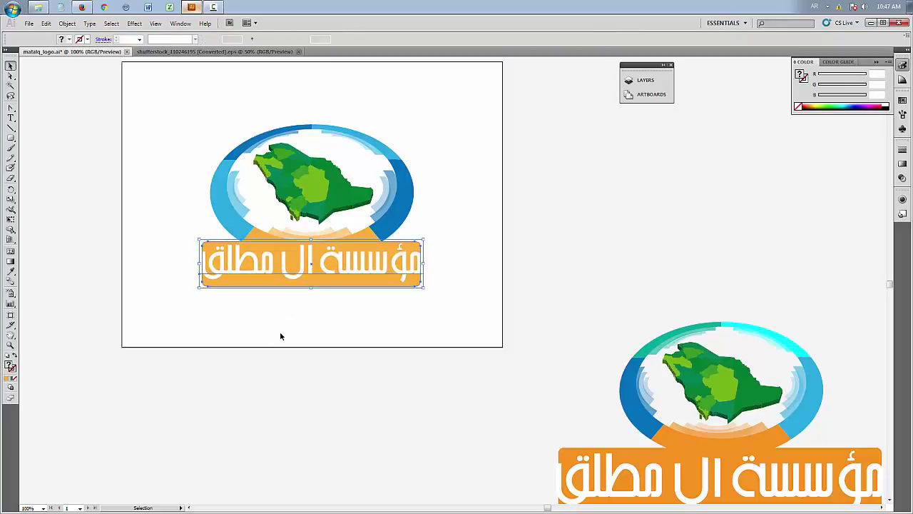
click(281, 336)
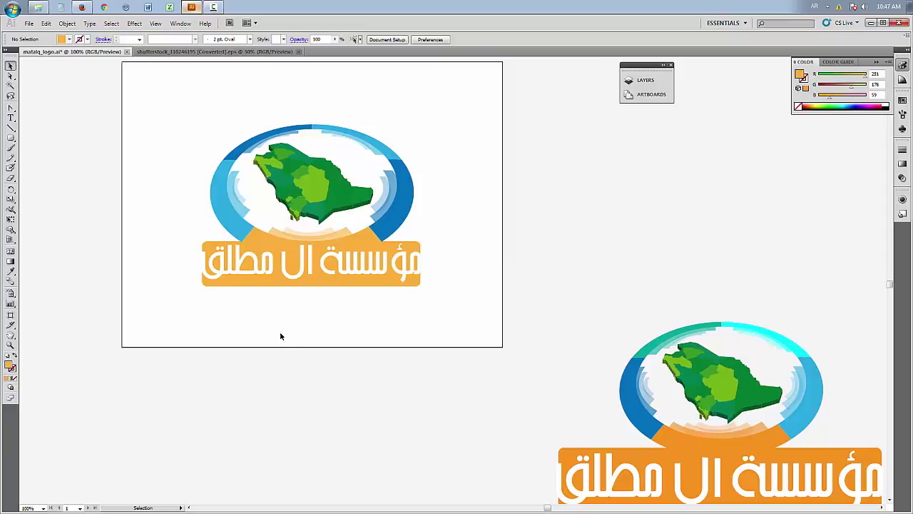
Group the ring with its inner arcs and the green map
click(313, 200)
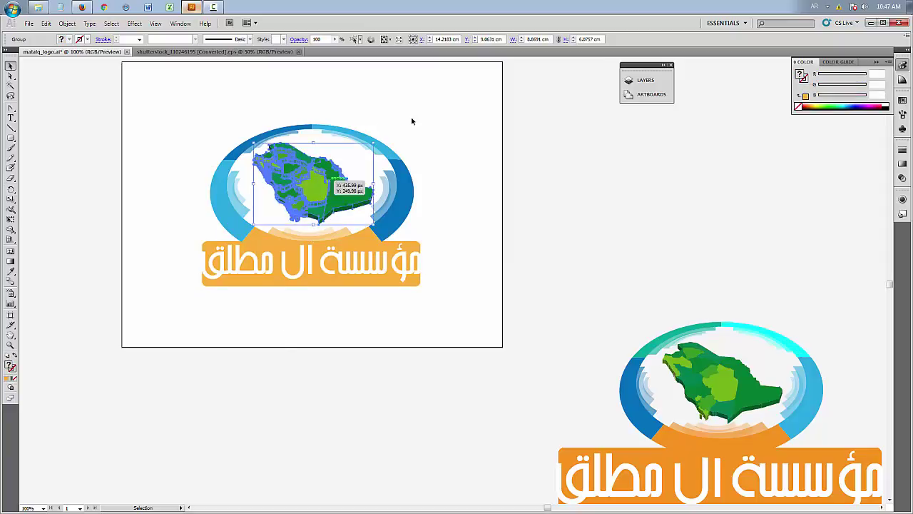
drag(449, 112, 194, 239)
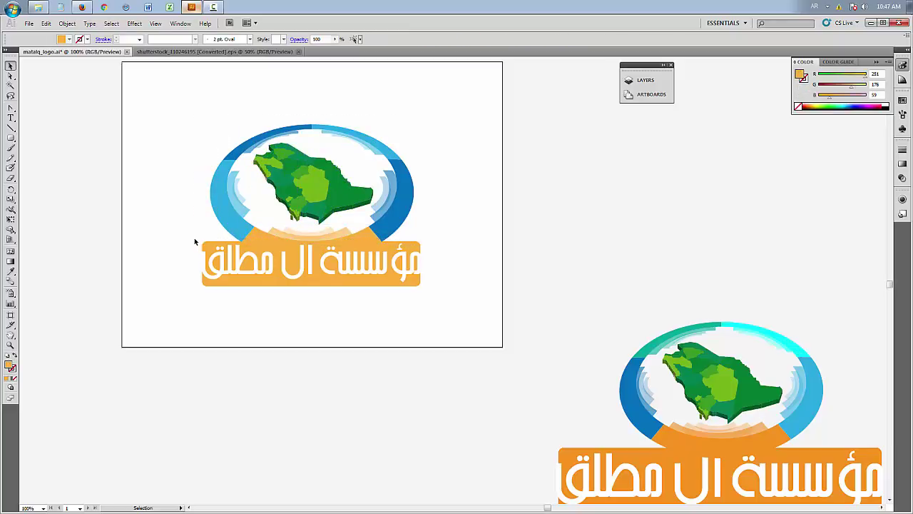
right_click(224, 195)
click(247, 239)
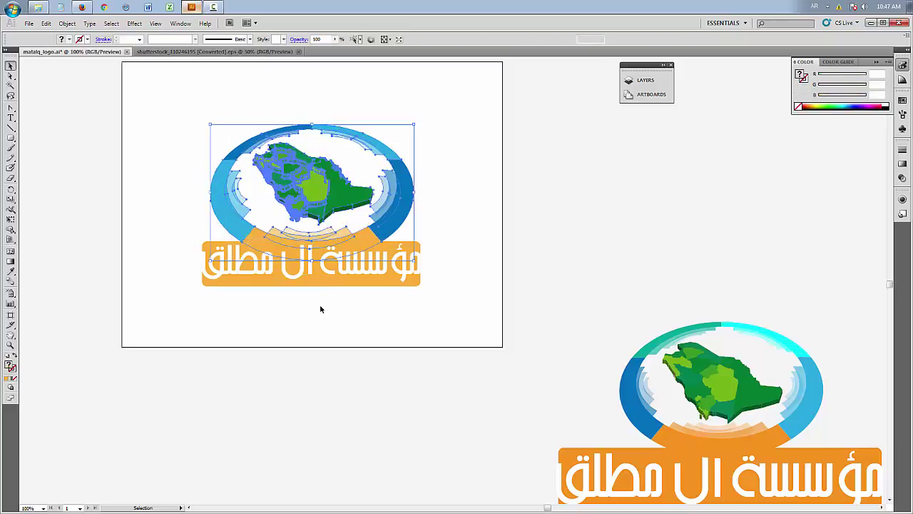
click(319, 309)
Align the ring group, the orange bar and the company name text on their horizontal centres
drag(425, 98, 299, 319)
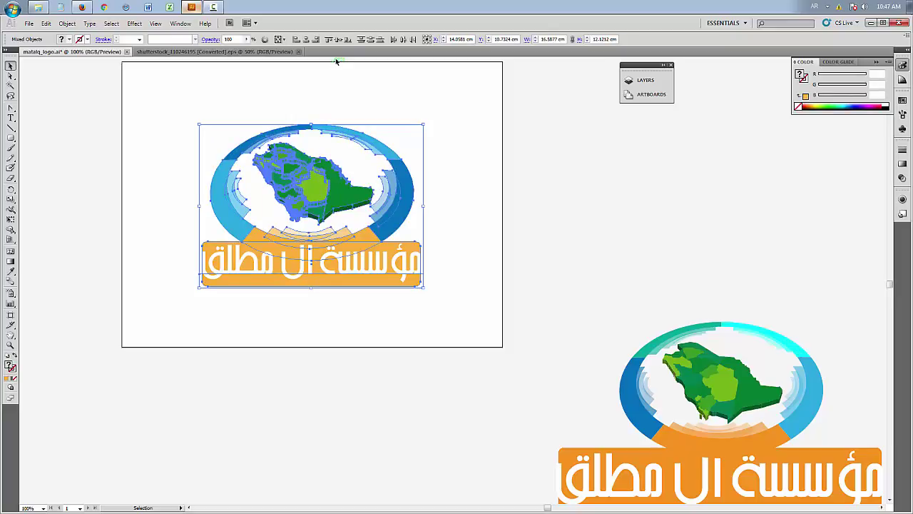
click(306, 39)
click(478, 177)
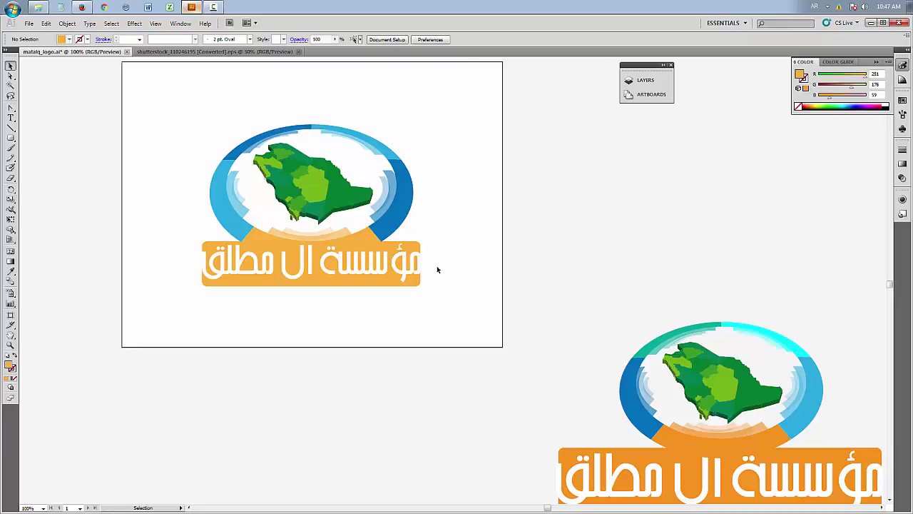
Enlarge the whole logo to about 22.3 by 16.3 cm and move it back towards the middle of the artboard
click(344, 205)
scroll(422, 186, up, 1)
drag(424, 169, 501, 111)
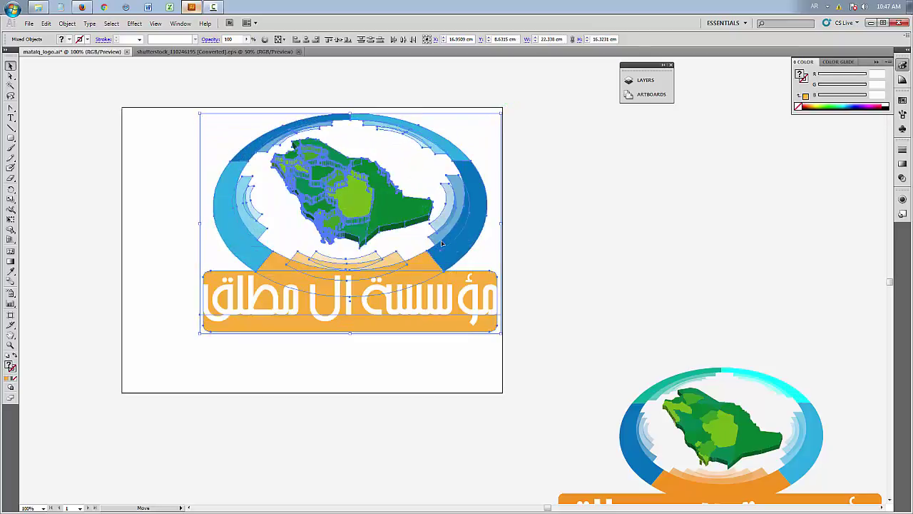
drag(446, 227, 395, 274)
click(452, 154)
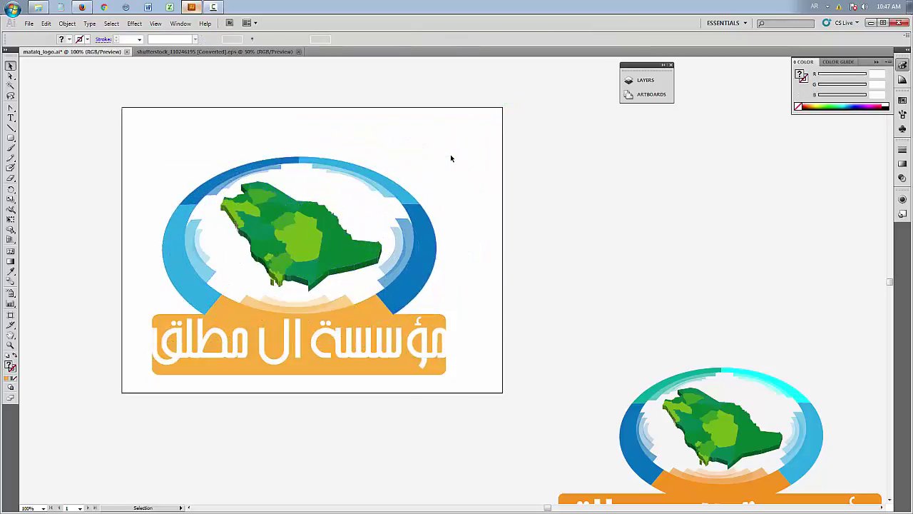
Try enlarging the whole logo to about 25.1 cm wide, and undo the enlargement
drag(464, 149, 153, 402)
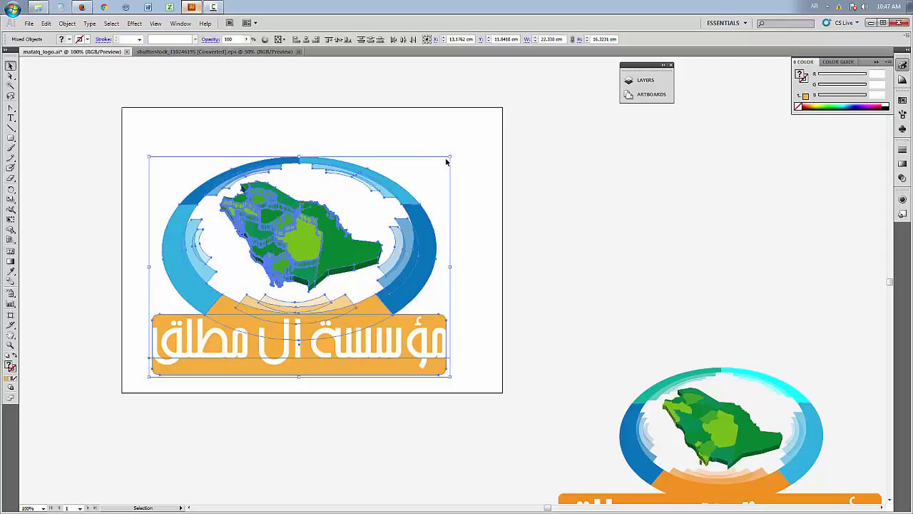
drag(451, 156, 488, 129)
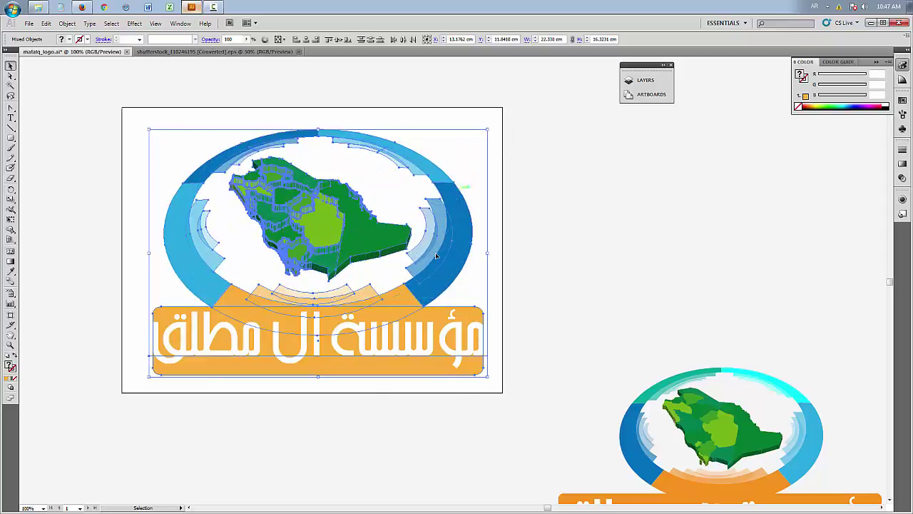
key(ctrl+z)
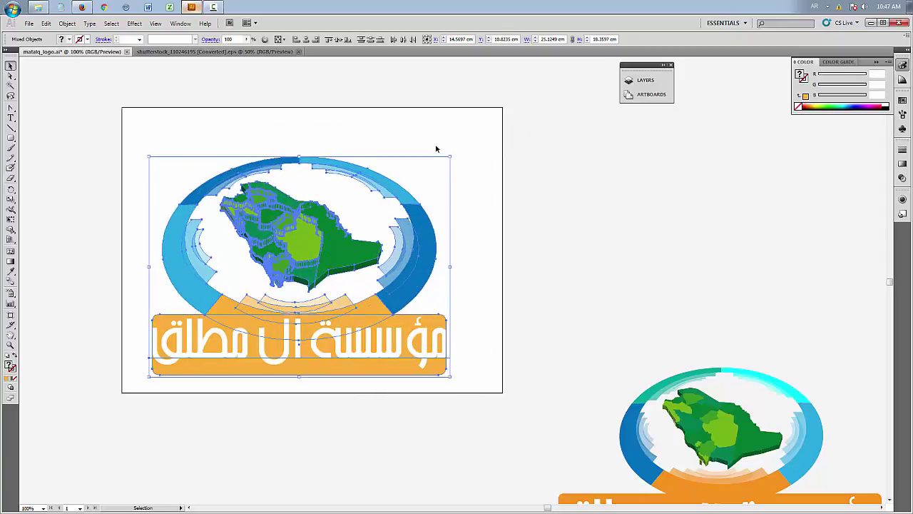
Enlarge the whole logo to about 25.4 cm wide and centre it on the artboard
drag(451, 156, 491, 127)
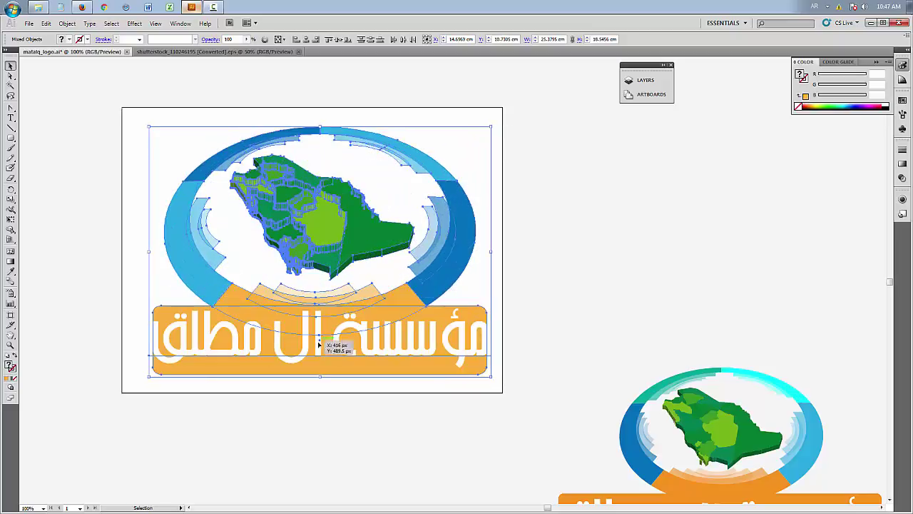
drag(318, 350, 309, 335)
click(557, 282)
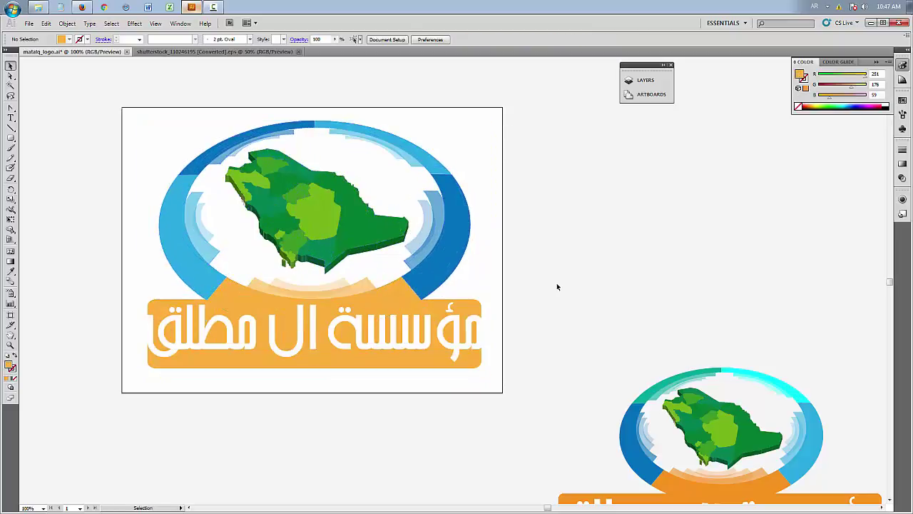
Move the blue Arabic tagline from beneath the reference logo to just under the new logo's orange bar
key(h)
drag(340, 285, 289, 229)
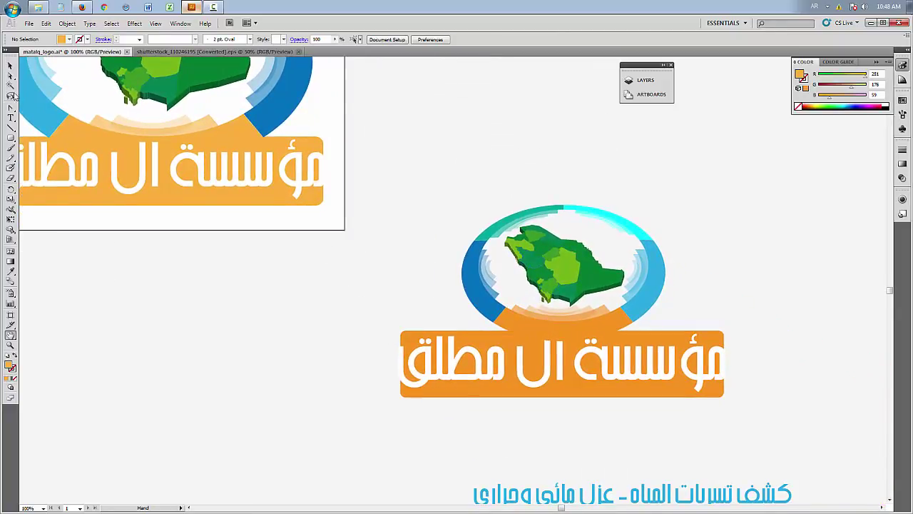
click(10, 65)
click(463, 358)
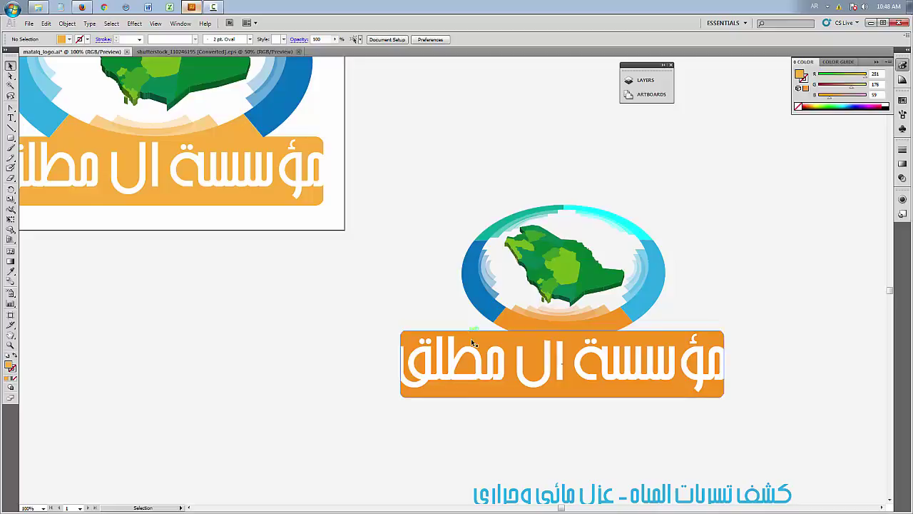
drag(675, 494, 192, 225)
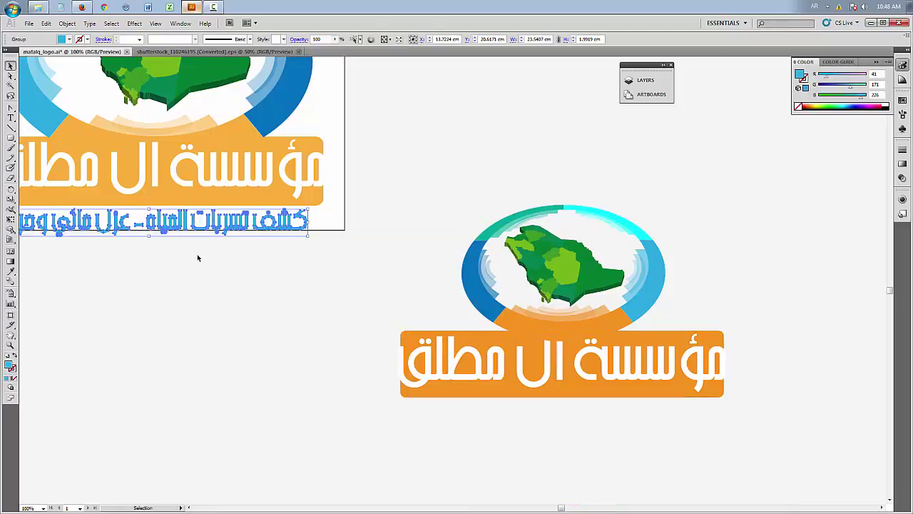
Delete the finished reference logo beside the artboard
click(210, 308)
drag(755, 210, 442, 447)
key(Delete)
Scale the whole logo with its tagline down to about 22.8 by 18.5 cm and centre it on the artboard
key(z)
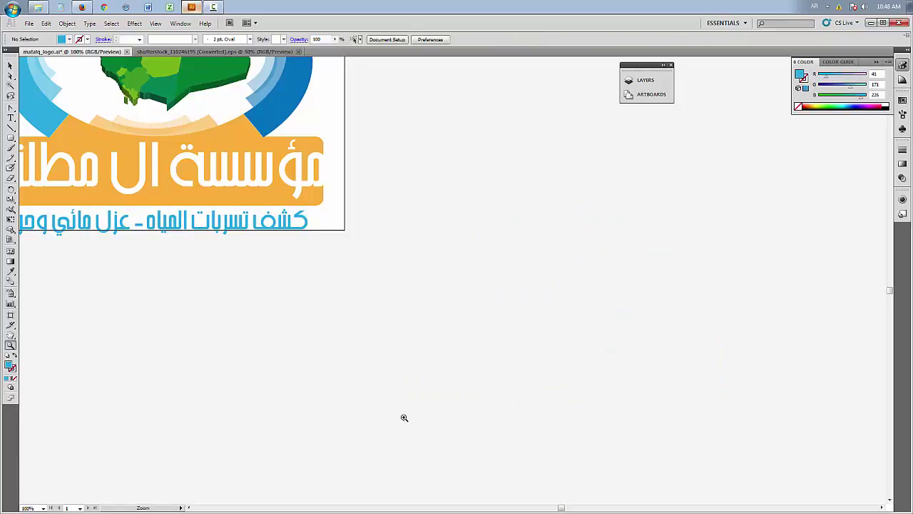
alt+click(373, 416)
alt+click(376, 428)
scroll(377, 431, up, 3)
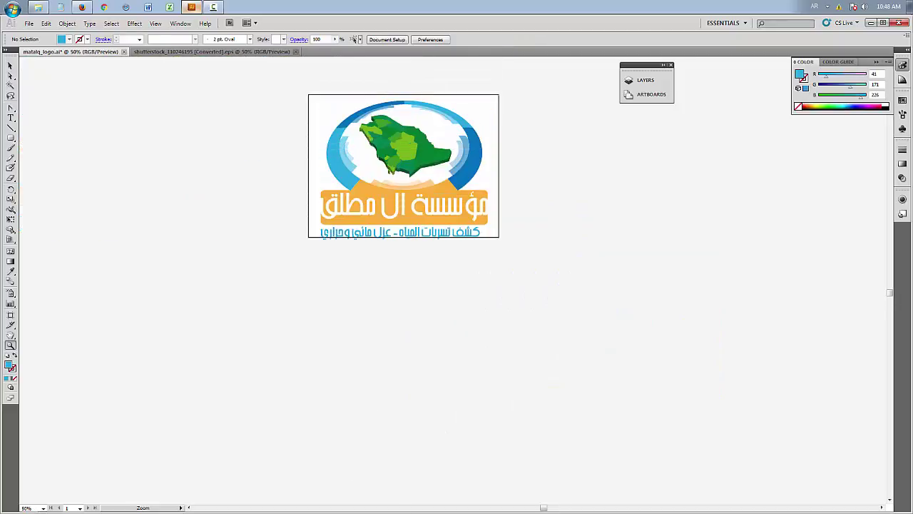
click(10, 65)
drag(530, 122, 292, 283)
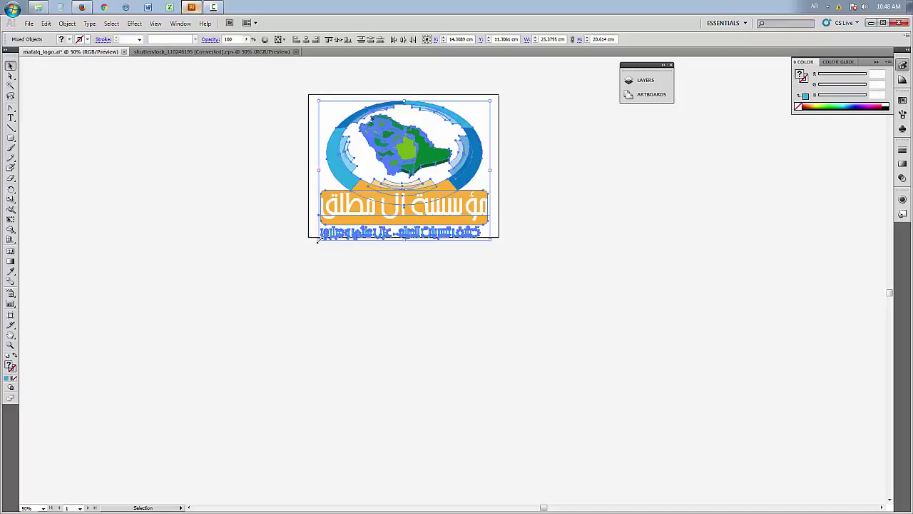
drag(319, 241, 336, 226)
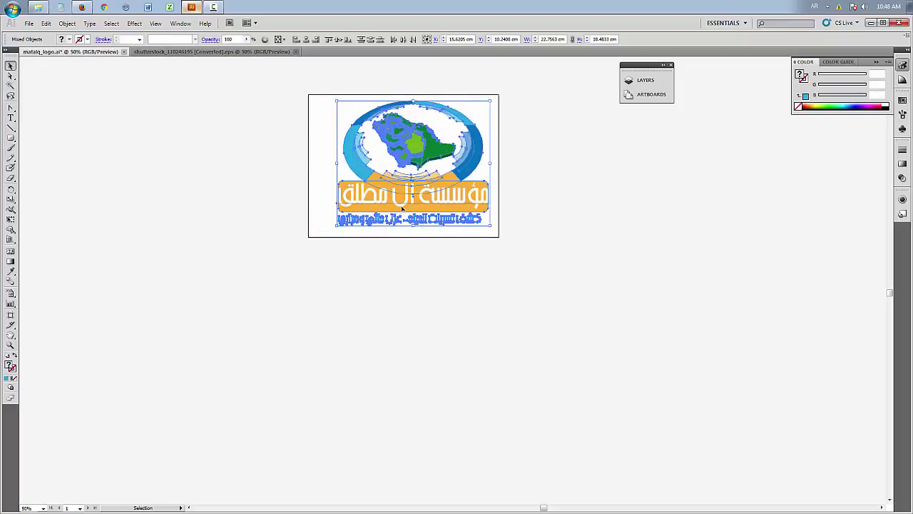
drag(402, 208, 395, 211)
click(425, 269)
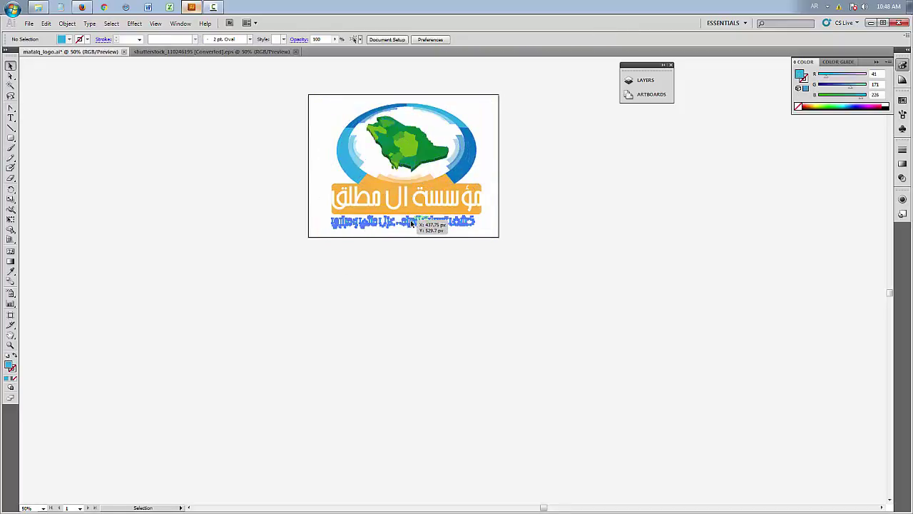
Enlarge the blue tagline until it spans the full width of the orange bar
click(412, 222)
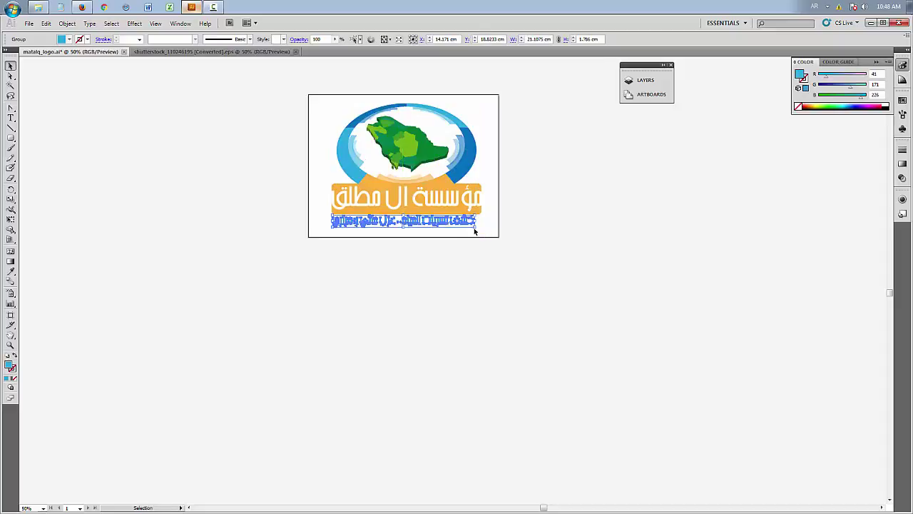
drag(474, 227, 480, 233)
click(461, 292)
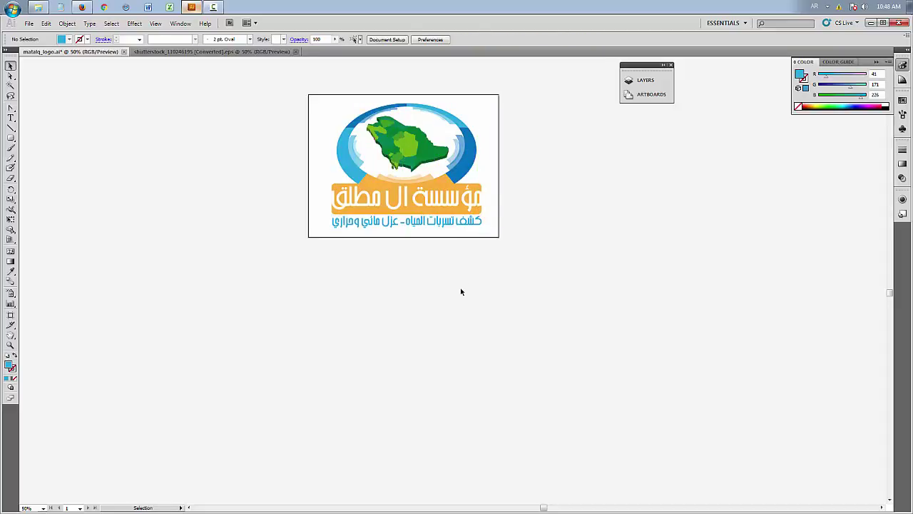
Move the floating Layers and Artboards panel clear of the logo, out beside the artboard
key(z)
click(424, 241)
click(459, 241)
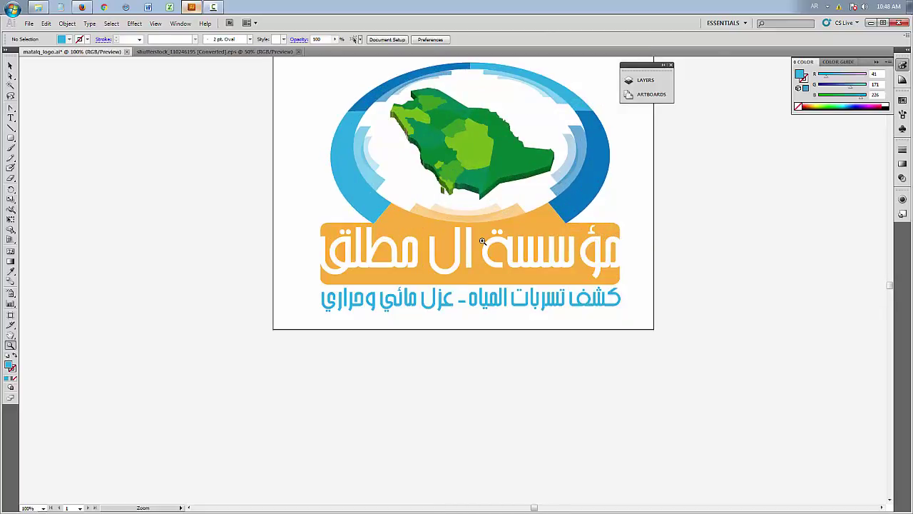
click(484, 241)
key(h)
drag(496, 241, 456, 296)
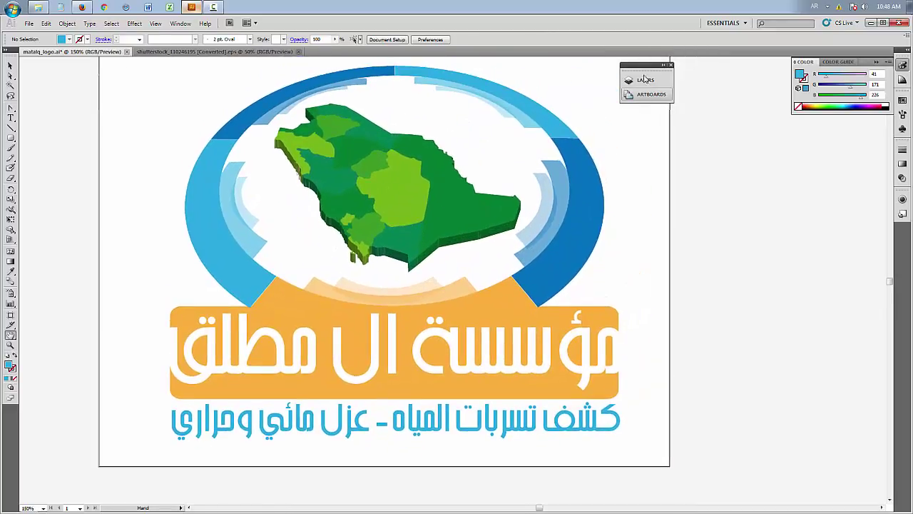
drag(642, 65, 676, 80)
drag(754, 117, 761, 126)
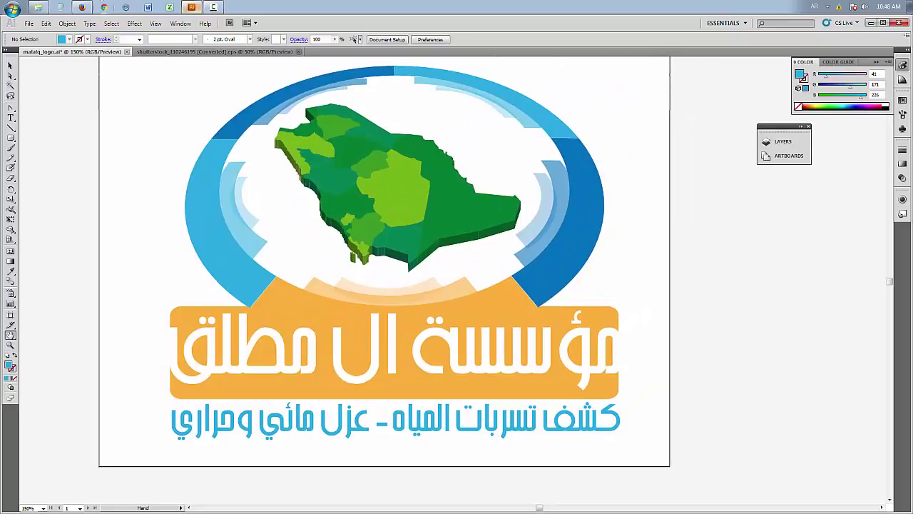
Shift the white company name text to the right to expose the orange bar, and select the bar
click(11, 65)
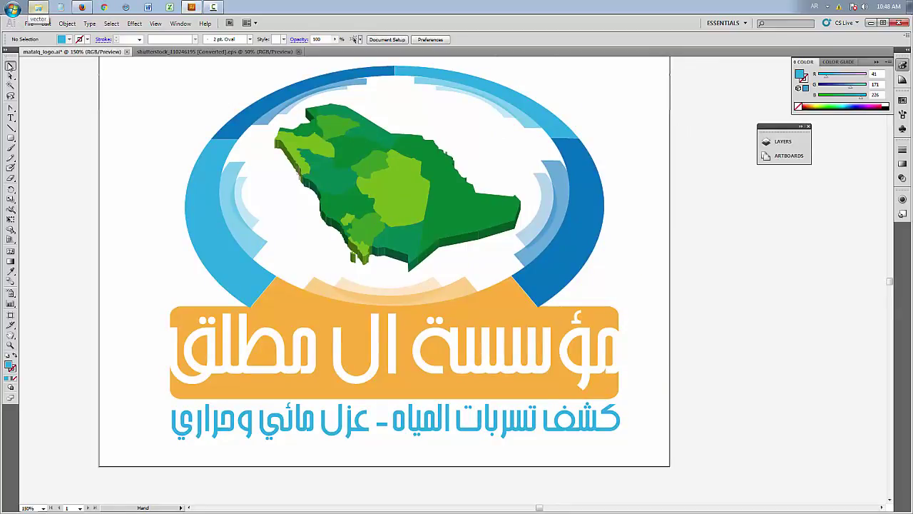
click(179, 310)
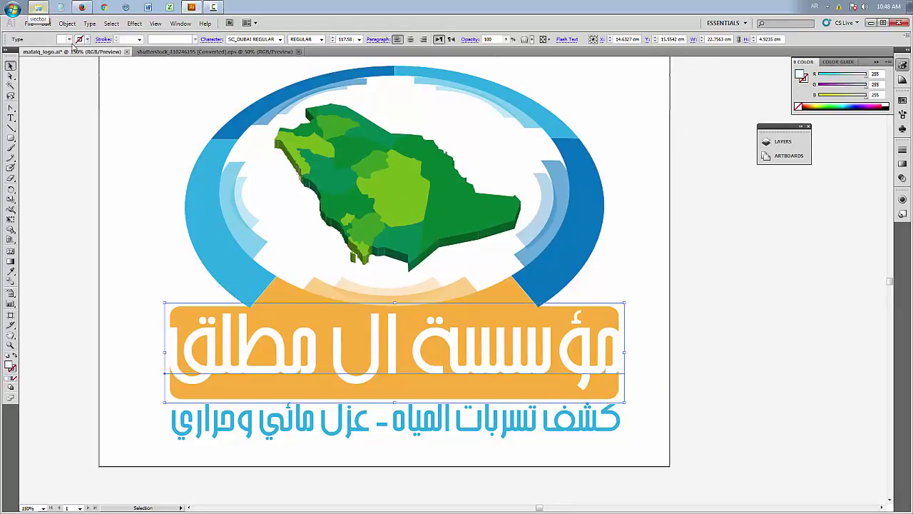
click(95, 217)
click(277, 310)
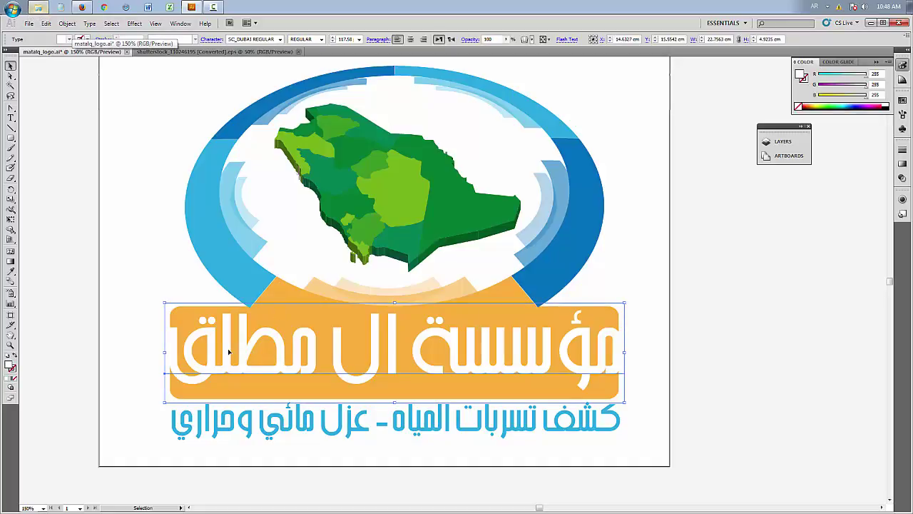
click(184, 319)
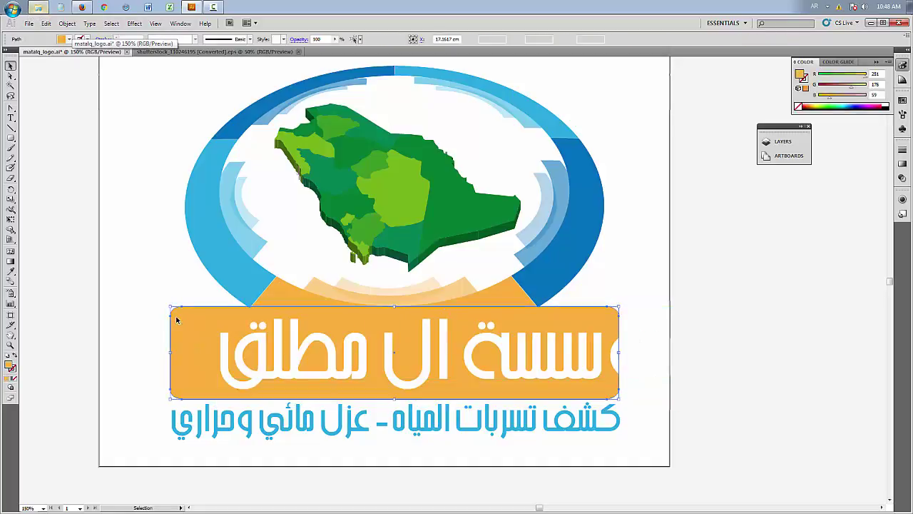
Try a darker orange and a red-orange (R=241 G=90 B=36) as the fill of the bar behind the name
click(69, 39)
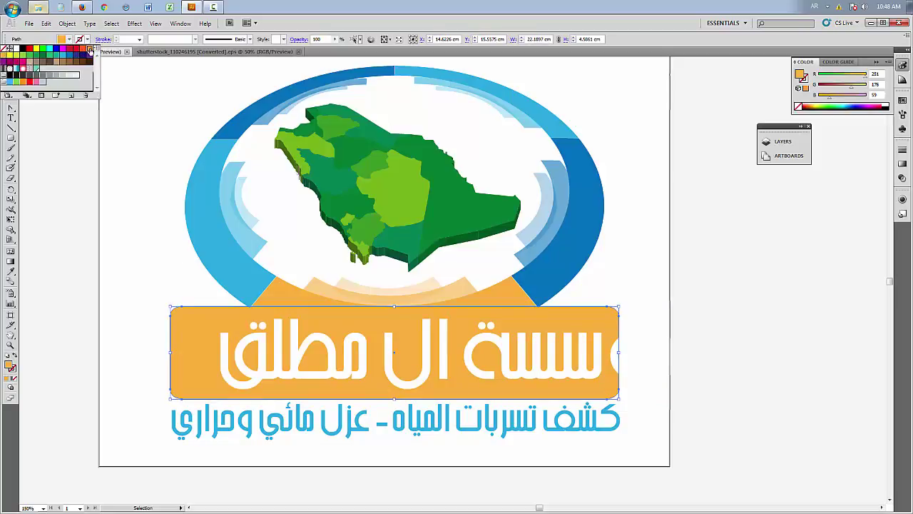
click(89, 48)
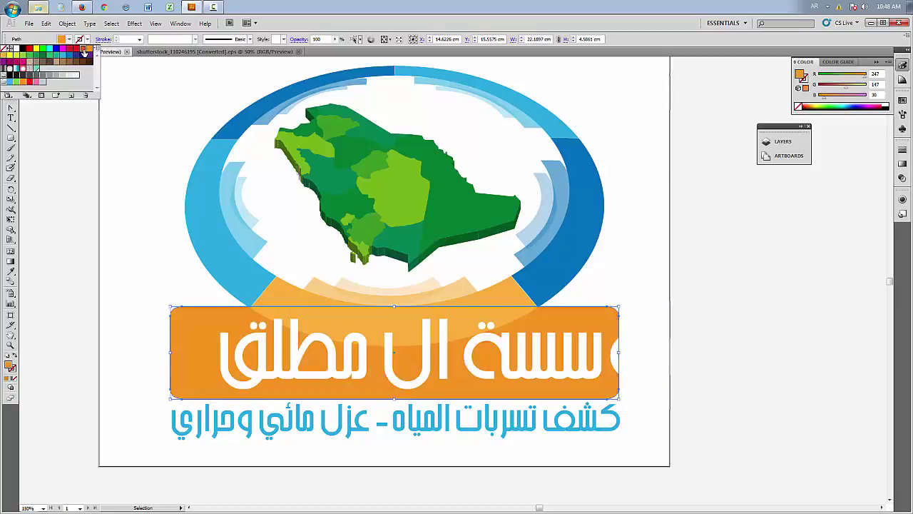
click(84, 49)
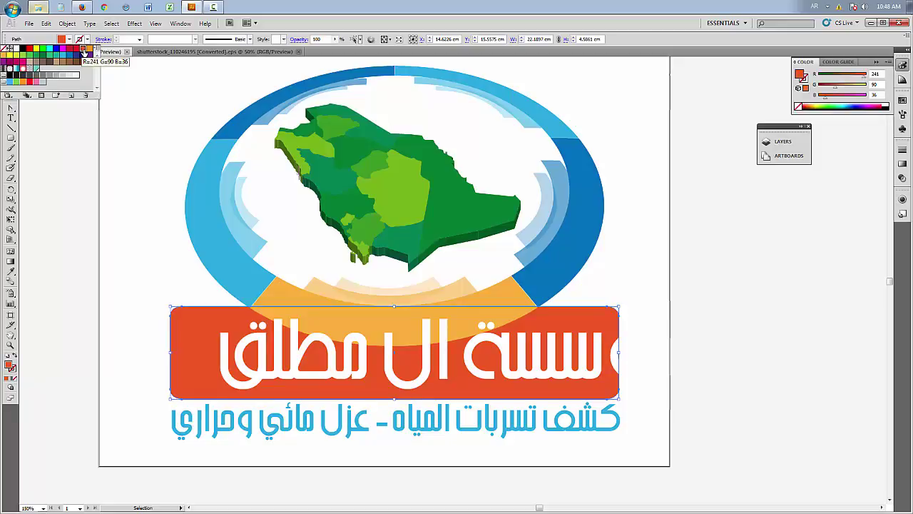
click(147, 285)
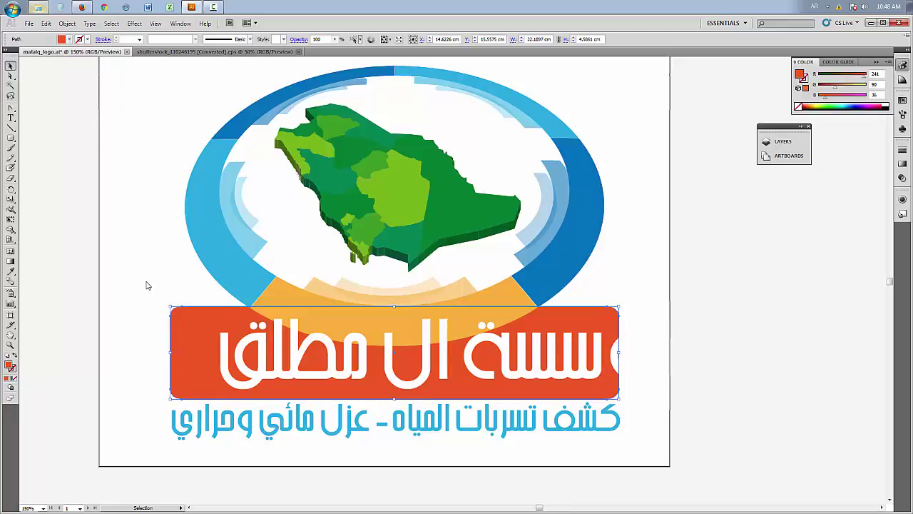
click(235, 309)
click(69, 40)
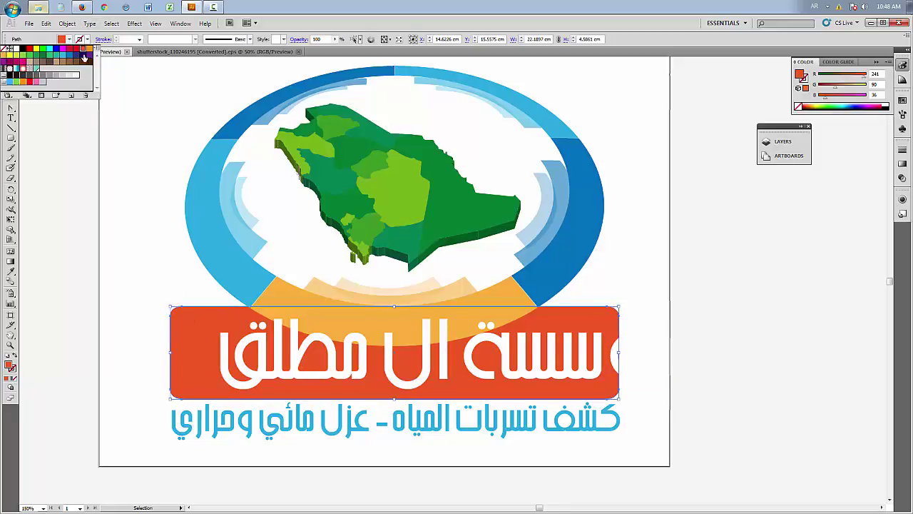
click(89, 48)
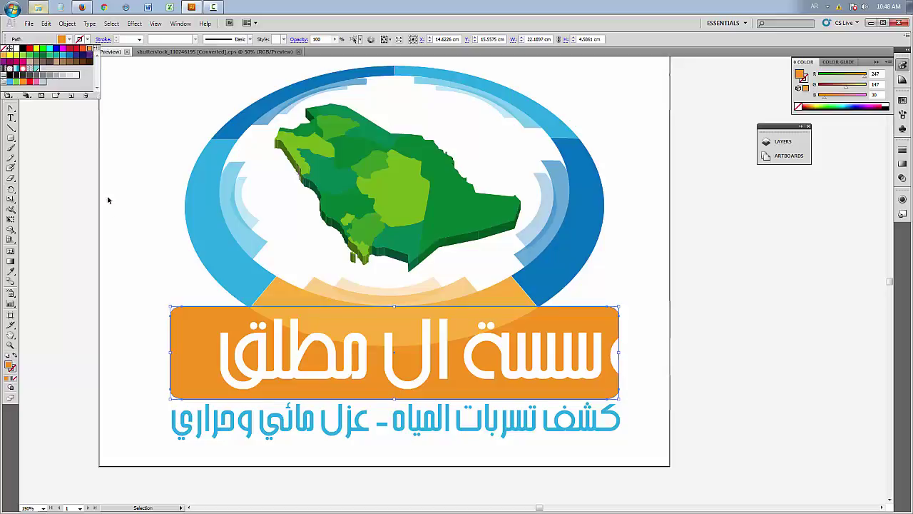
Try blue, magenta and brown fills on the bar behind the company name
click(56, 48)
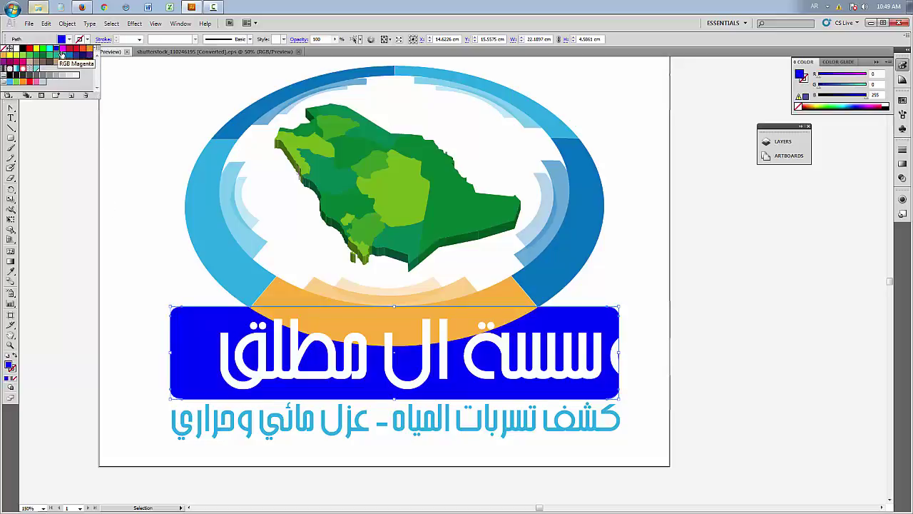
click(61, 53)
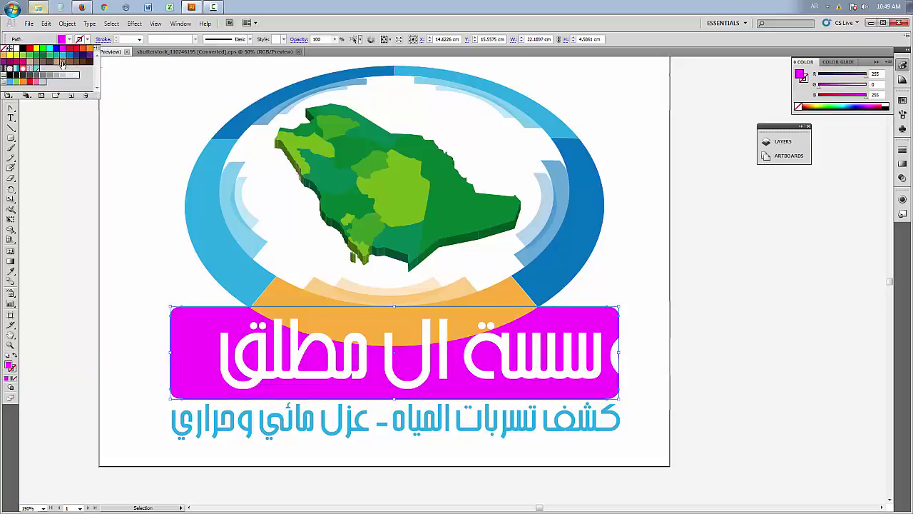
click(62, 63)
click(69, 63)
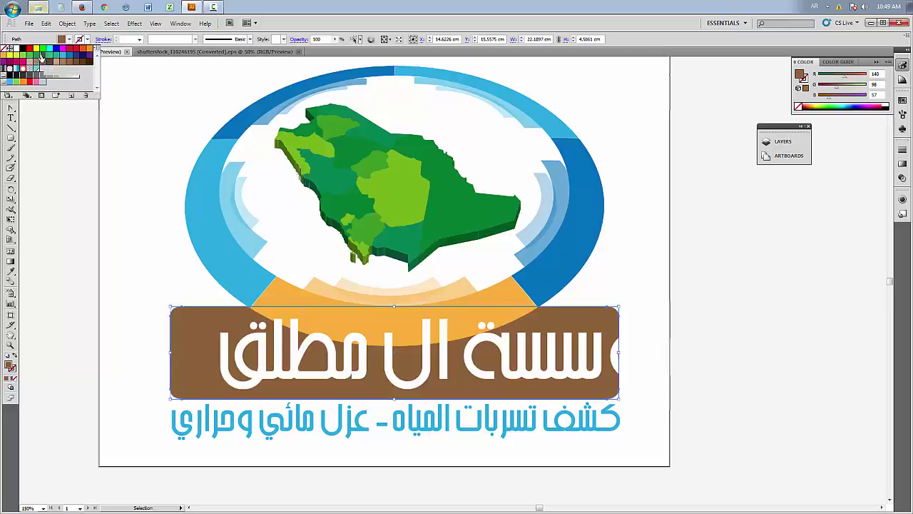
Compare several green fills on the bar and settle on dark green (R=0 G=104 B=55)
click(42, 57)
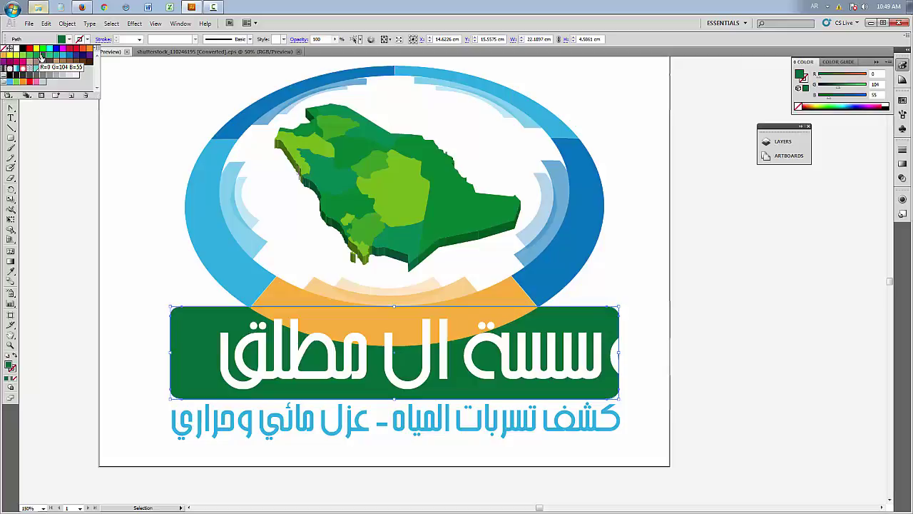
click(33, 57)
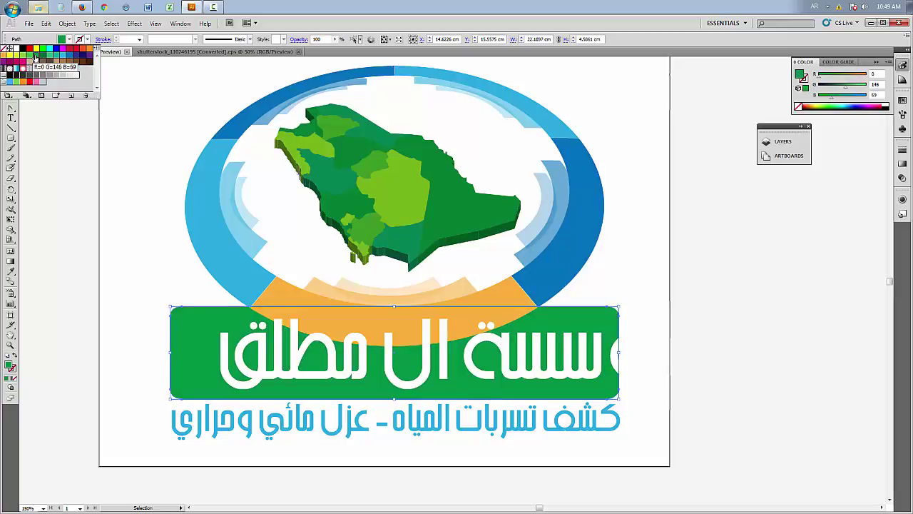
click(28, 57)
click(22, 57)
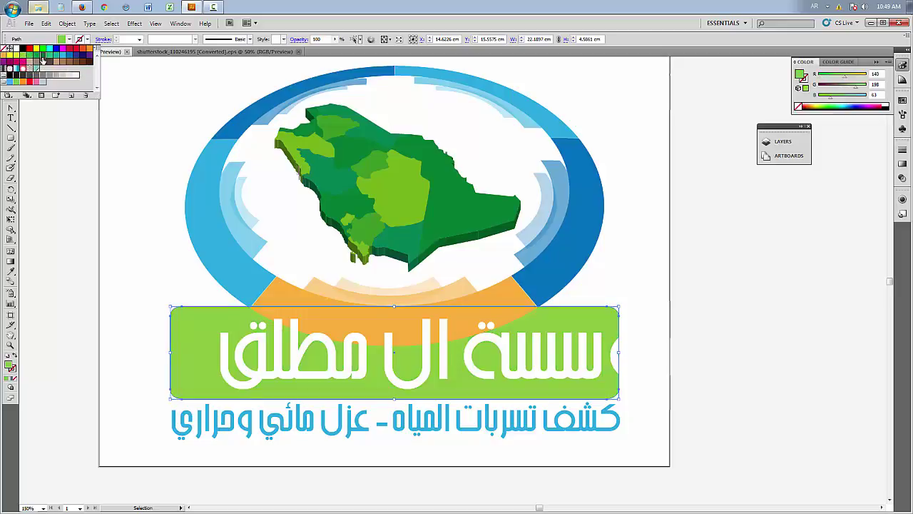
click(38, 57)
click(11, 274)
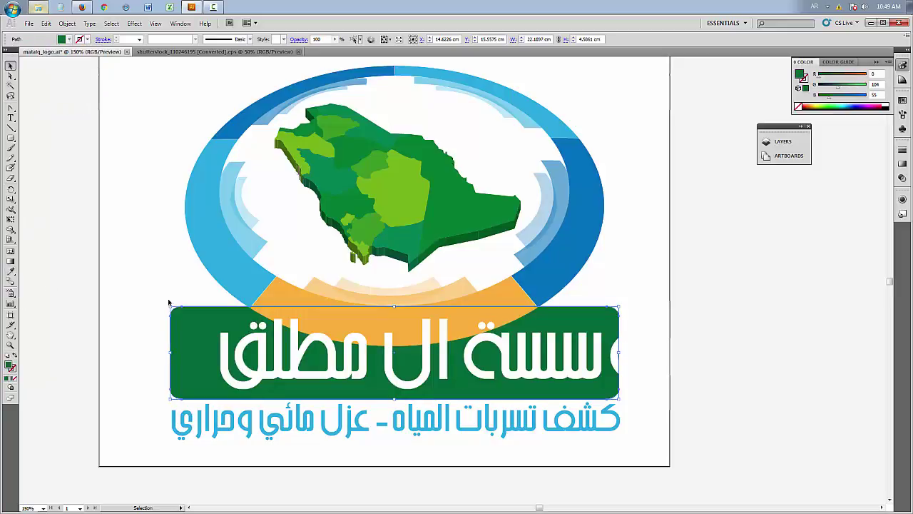
Ungroup the ring and the green map
click(460, 208)
right_click(460, 207)
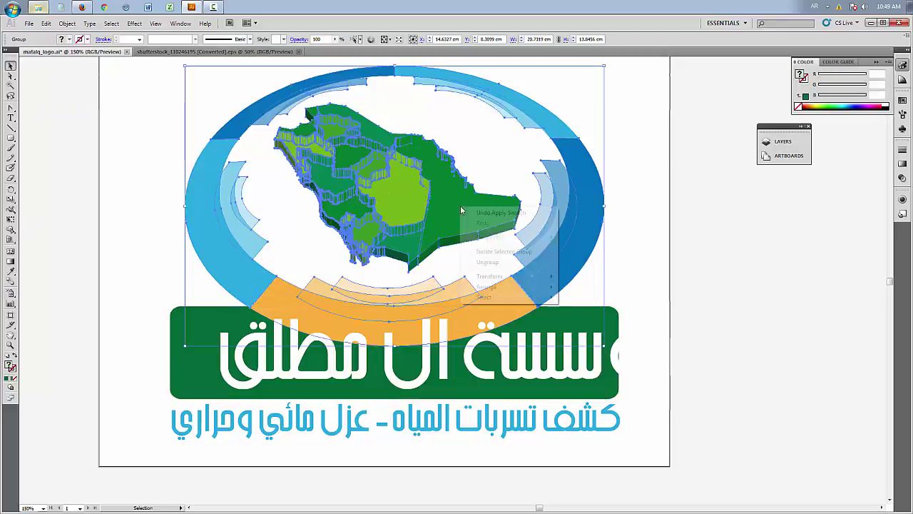
click(502, 264)
Sample the map's dark green onto the bar with the Eyedropper and shift the white company name left so it fits the bar
click(190, 350)
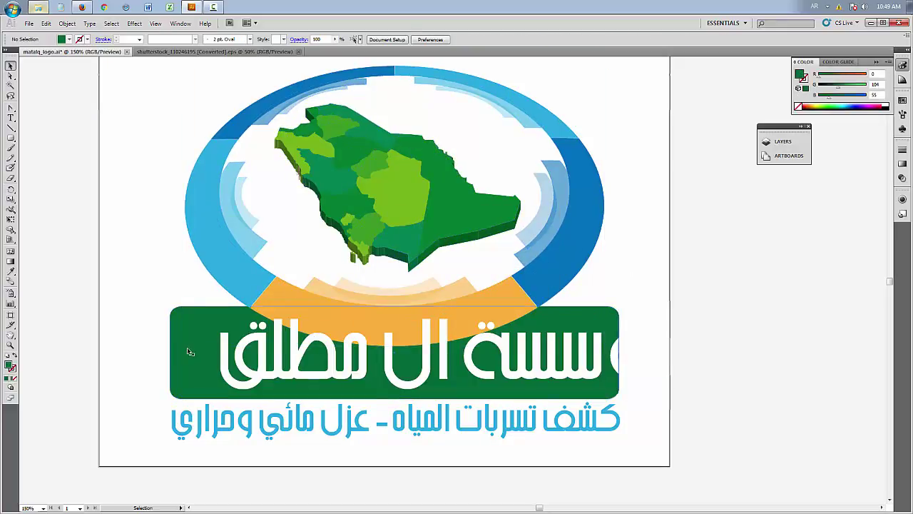
click(10, 272)
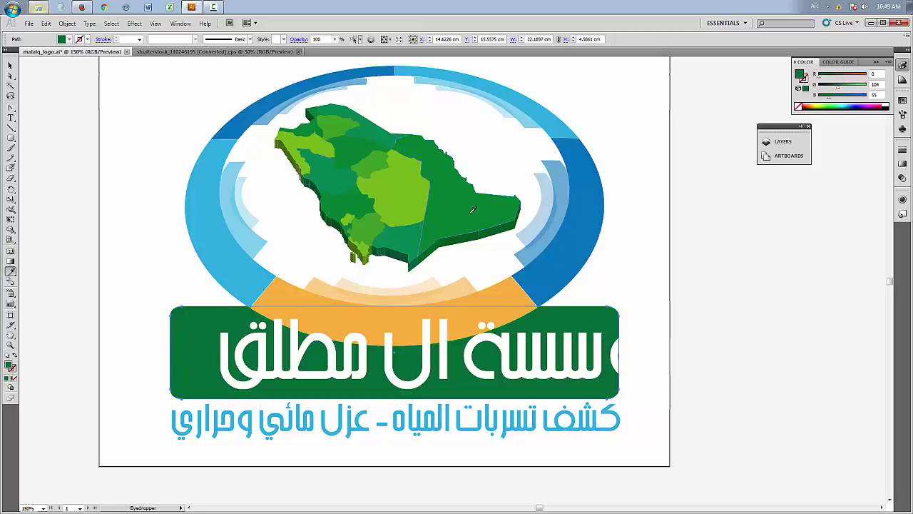
click(454, 194)
key(v)
click(55, 92)
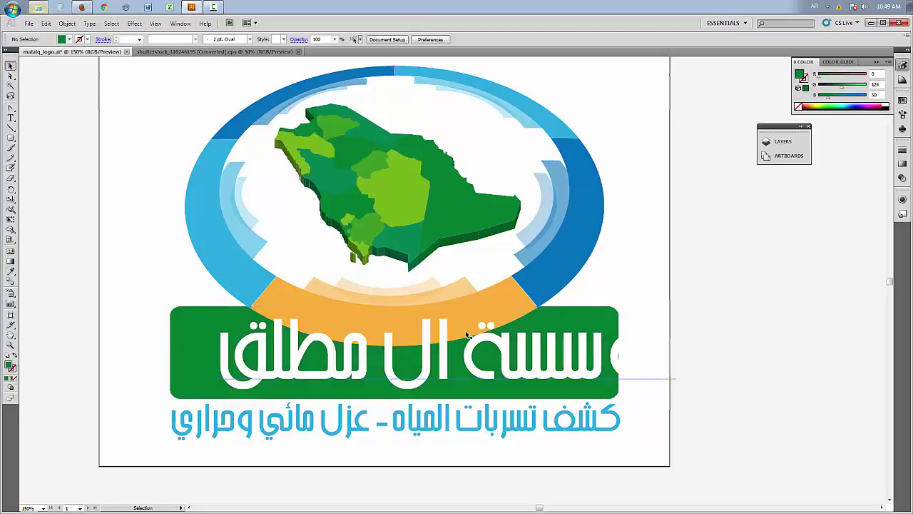
drag(506, 363, 456, 362)
click(614, 234)
Recolour the ring's bottom orange segment and its two inner arcs with the map's green using the Eyedropper
click(475, 308)
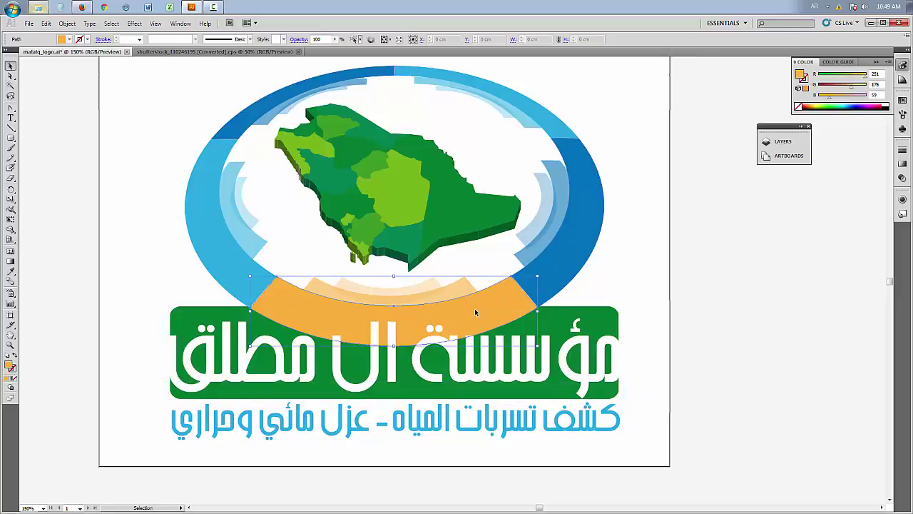
shift+click(461, 296)
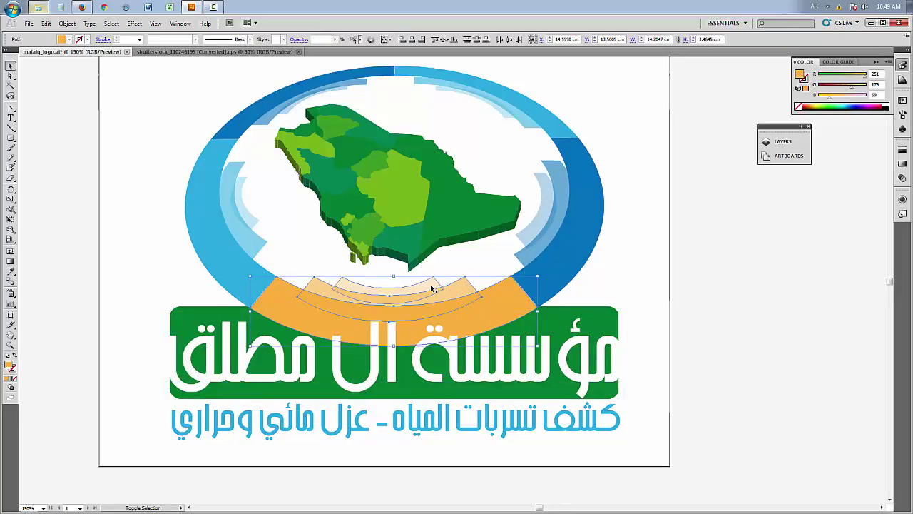
click(11, 271)
click(447, 195)
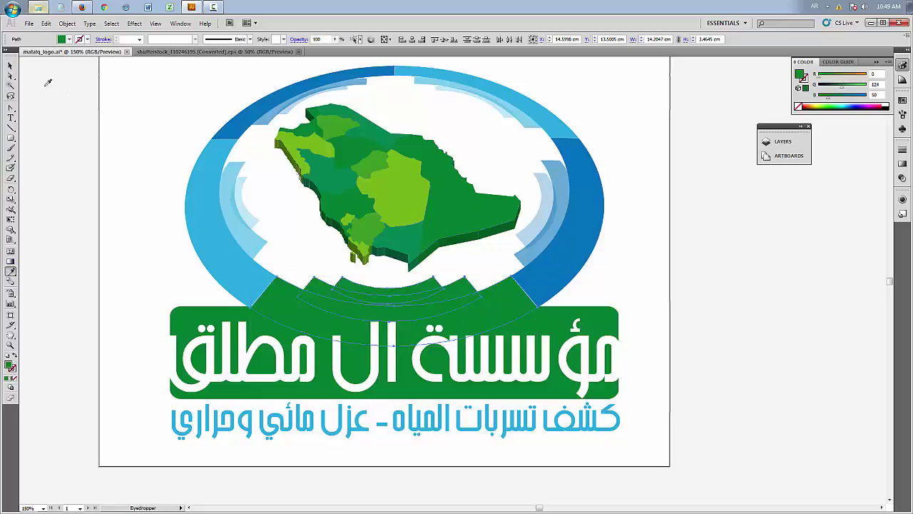
click(11, 65)
click(108, 96)
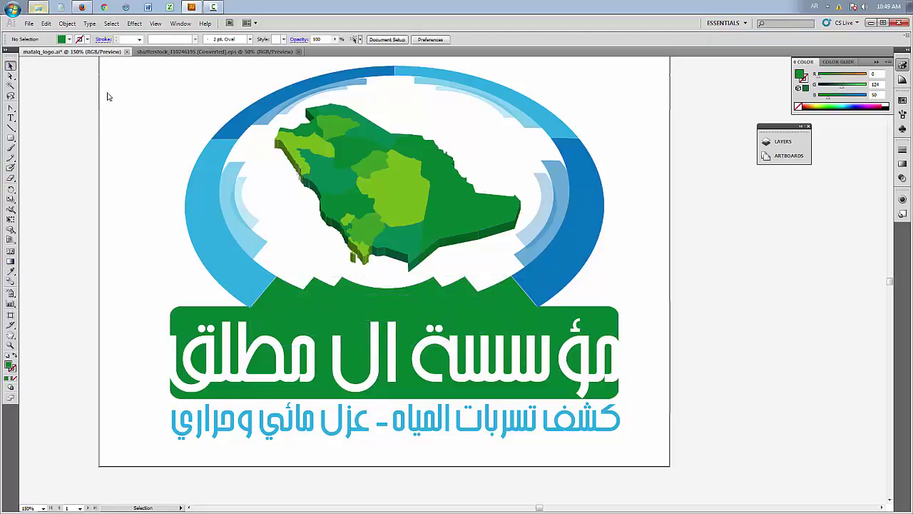
Set the opacity of the larger green arc to 60 and of the smaller one to 30
click(379, 303)
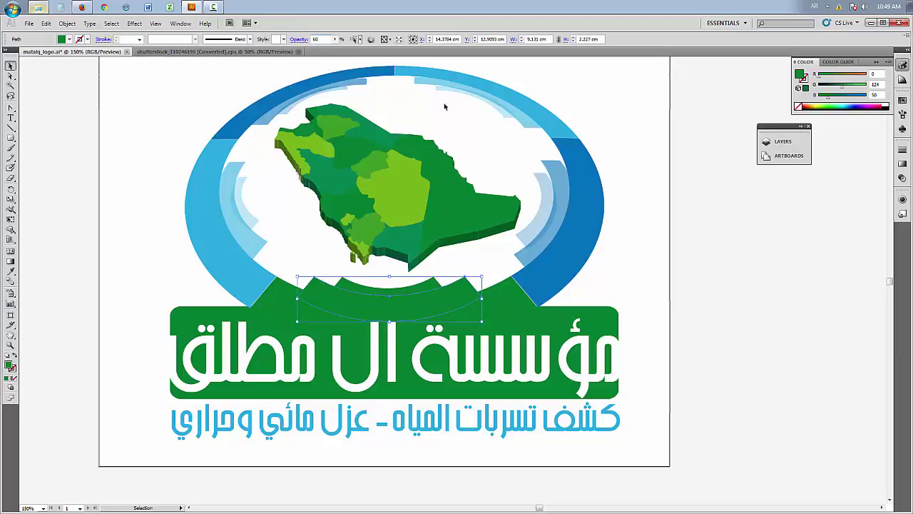
key(ctrl+z)
key(ctrl+z)
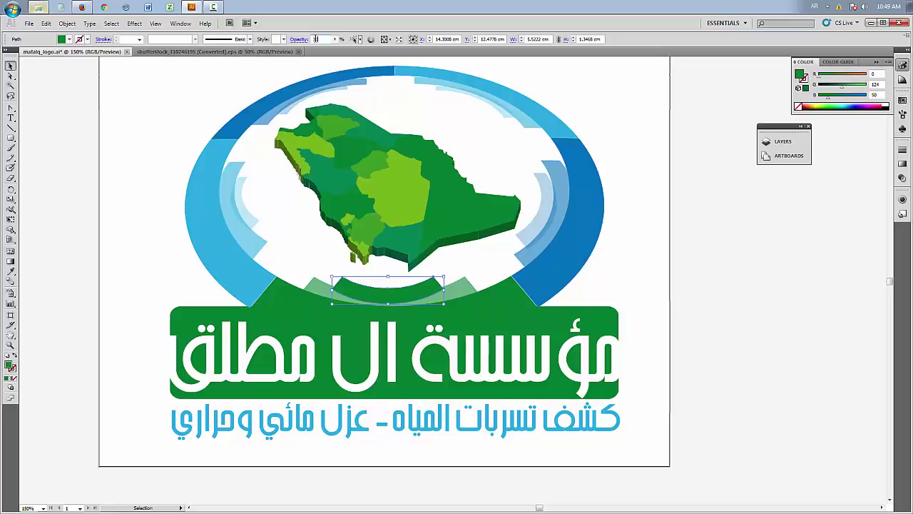
key(ctrl+z)
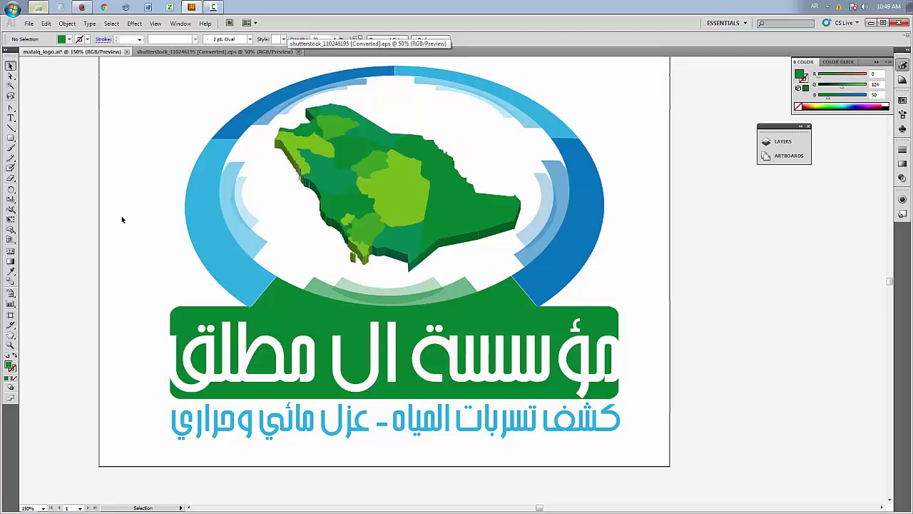
key(z)
alt+click(476, 291)
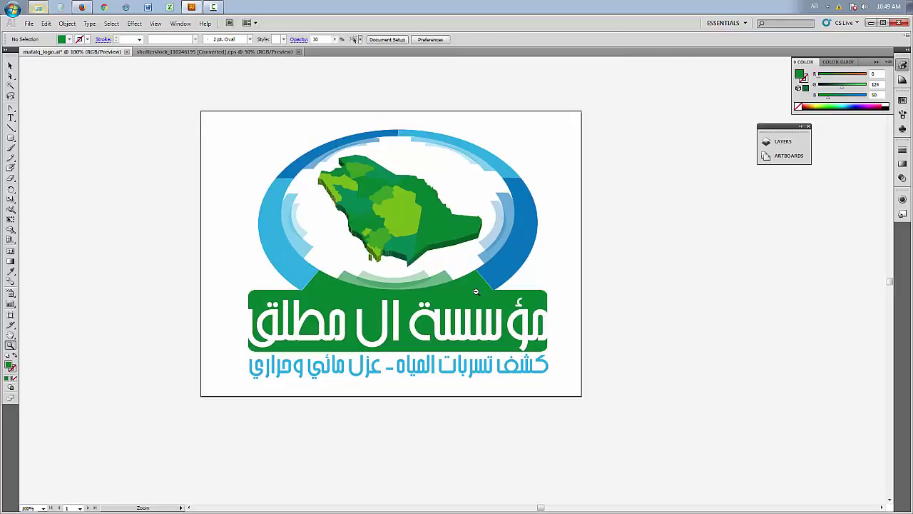
click(10, 66)
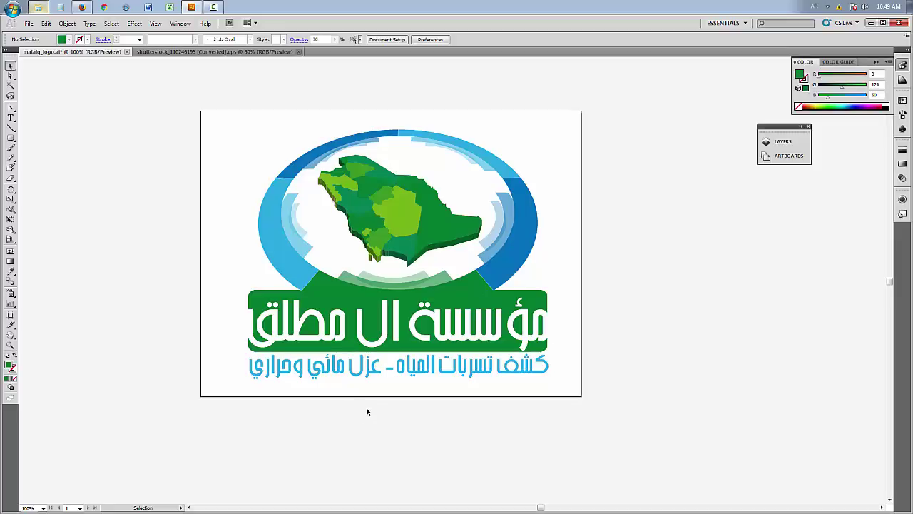
Undo the green recolouring, the name's move, the ungrouping and the earlier green and brown fills on the bar
click(268, 295)
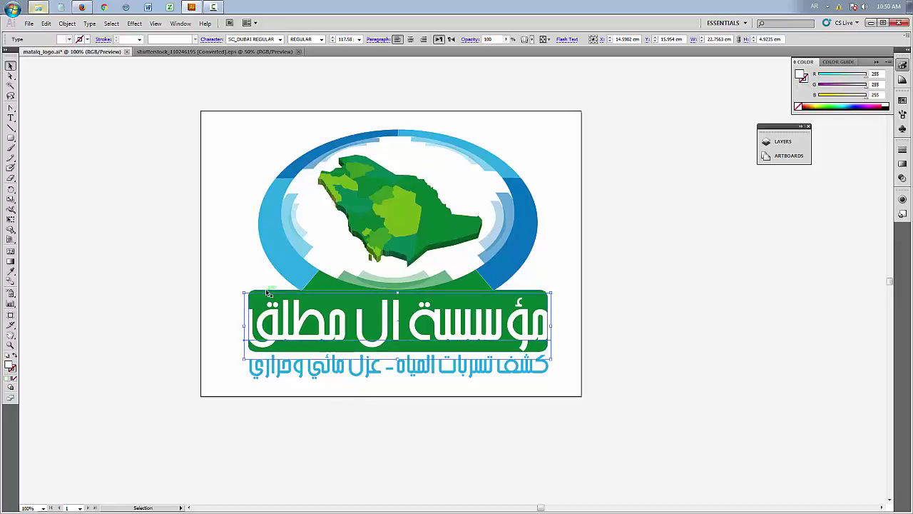
key(ctrl+z)
key(ctrl+z)
key(ctrl+z)
key(ctrl+z)
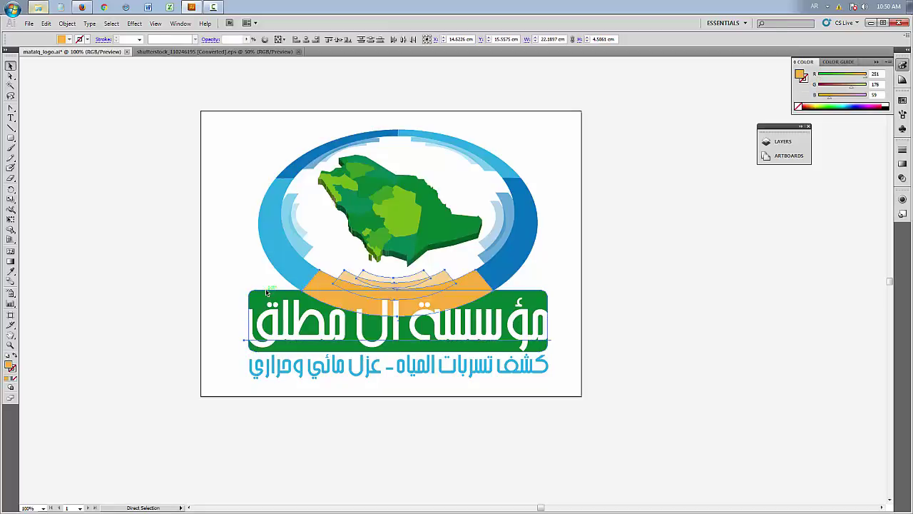
key(ctrl+z)
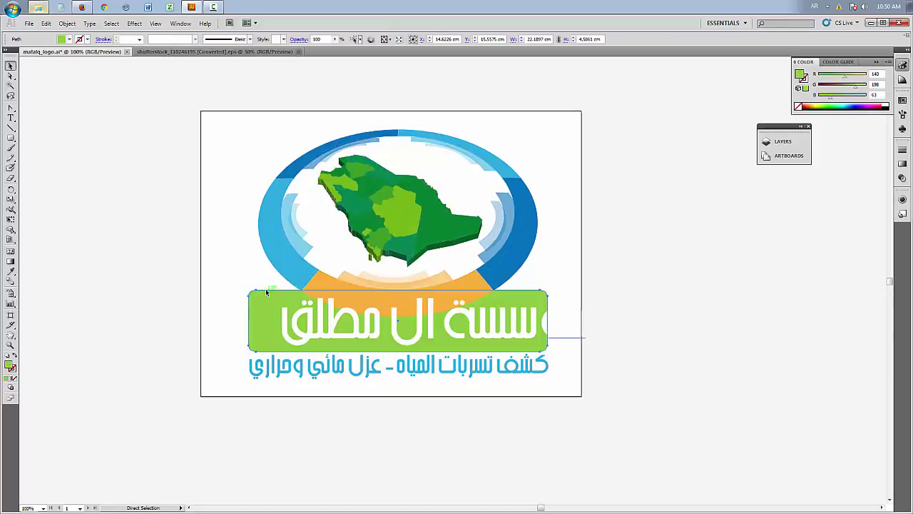
key(ctrl+z)
key(ctrl+z)
key(ctrl+z)
key(ctrl+z)
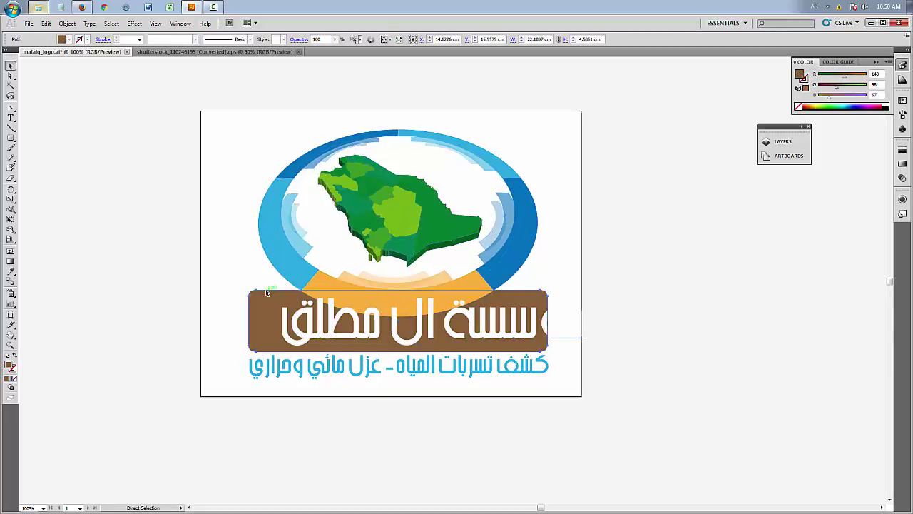
key(ctrl+z)
key(ctrl+z)
key(ctrl+z)
key(ctrl+z)
key(v)
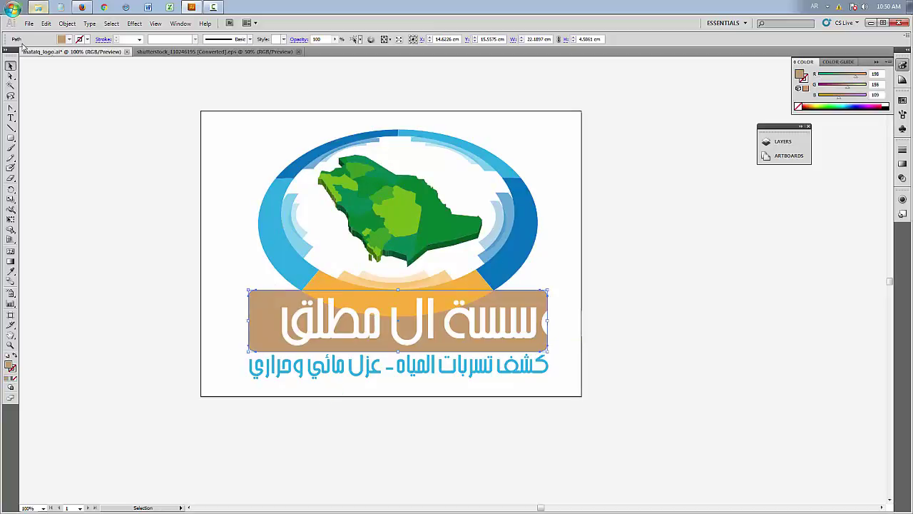
Fill the bar behind the company name with orange (R=247 G=147 B=30)
click(69, 39)
click(78, 61)
click(85, 51)
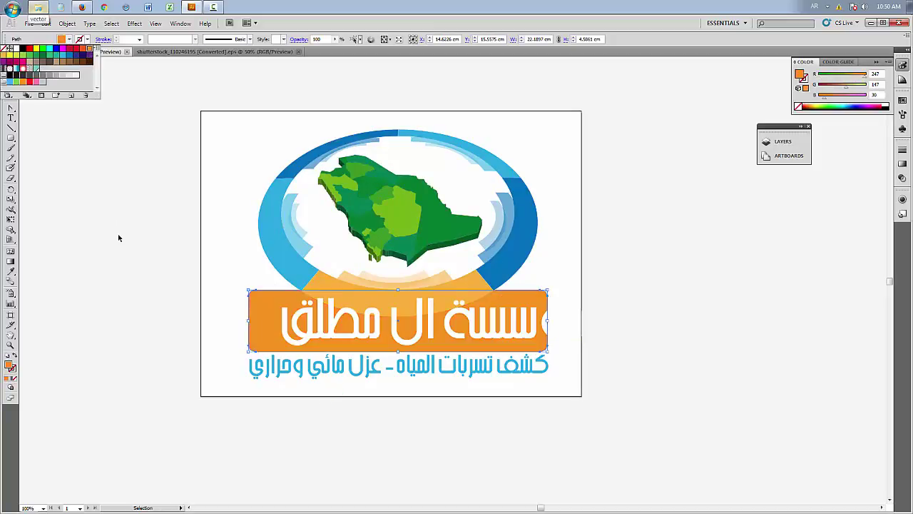
click(118, 237)
Ungroup the elliptical ring and the map so that the ring's pieces can be selected separately
click(320, 279)
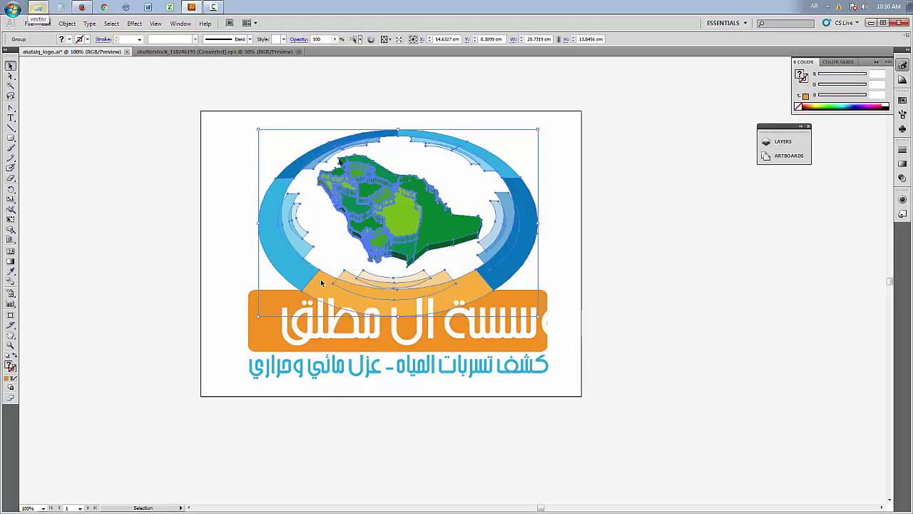
right_click(322, 279)
click(372, 333)
key(ctrl+shift+a)
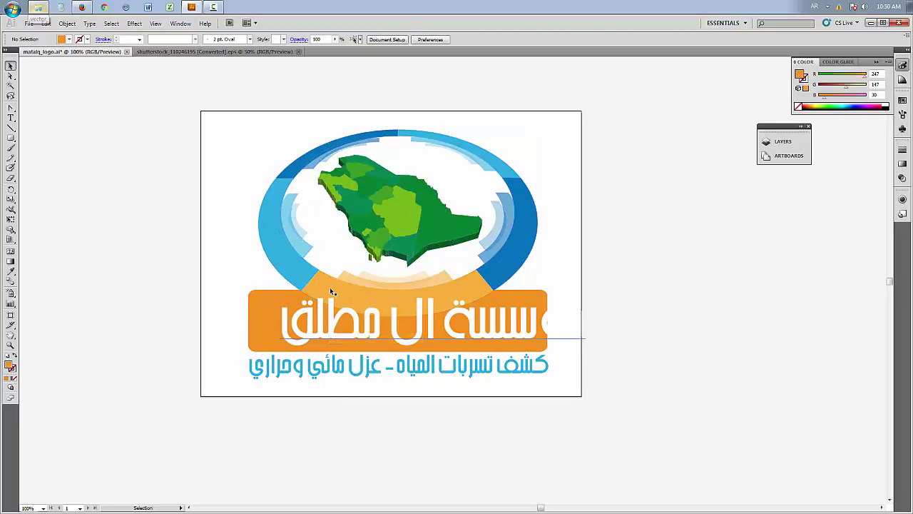
Fill the ring's bottom segment and its two translucent inner arcs with the bar's orange (R=247 G=147 B=30)
click(330, 292)
click(69, 40)
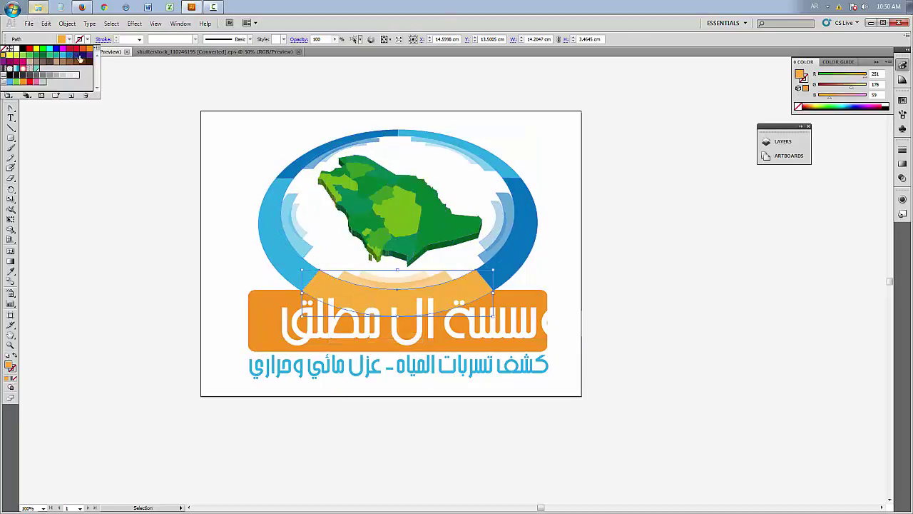
click(87, 56)
click(350, 279)
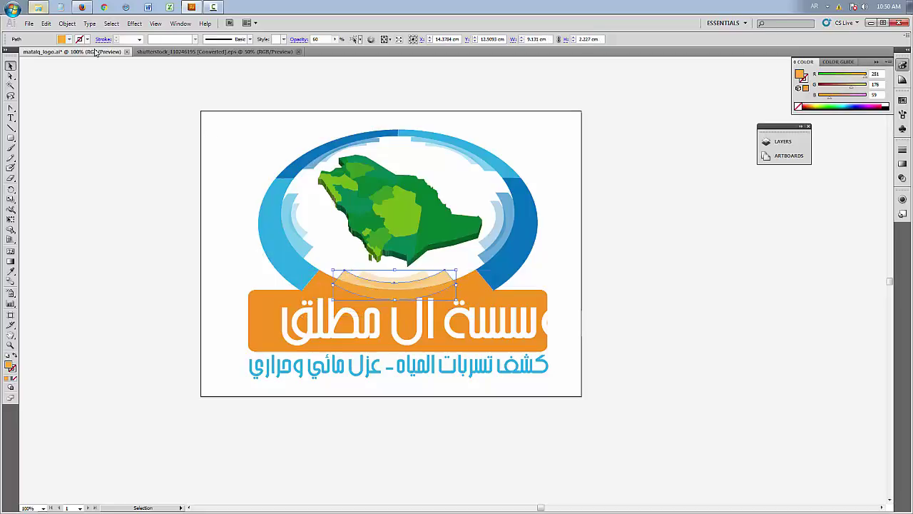
click(69, 40)
click(157, 281)
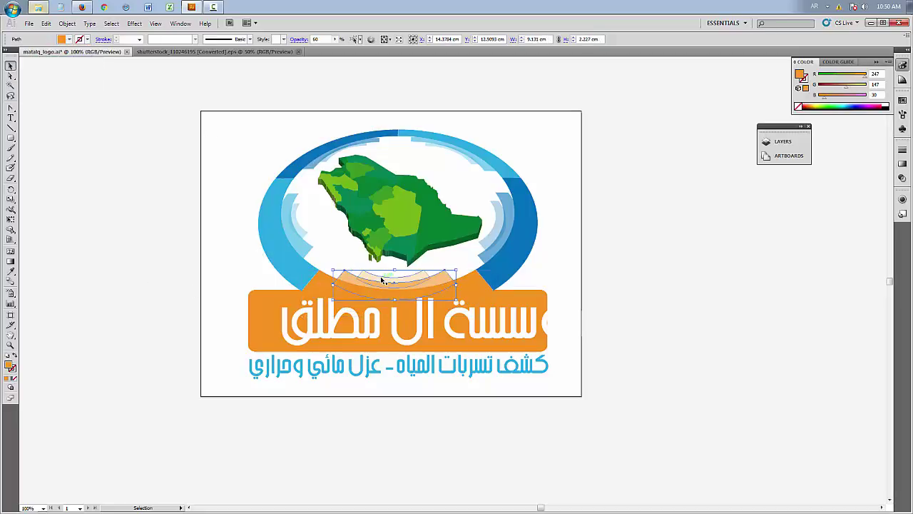
click(389, 280)
click(69, 40)
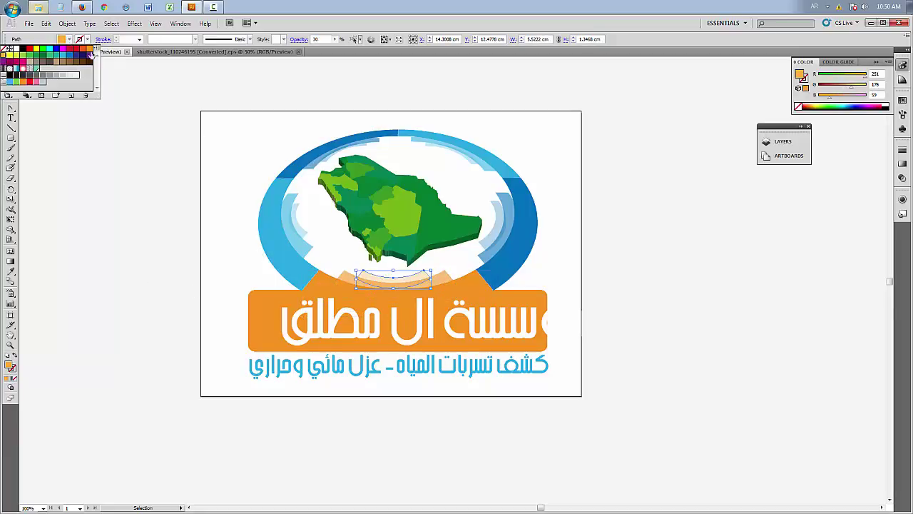
click(87, 56)
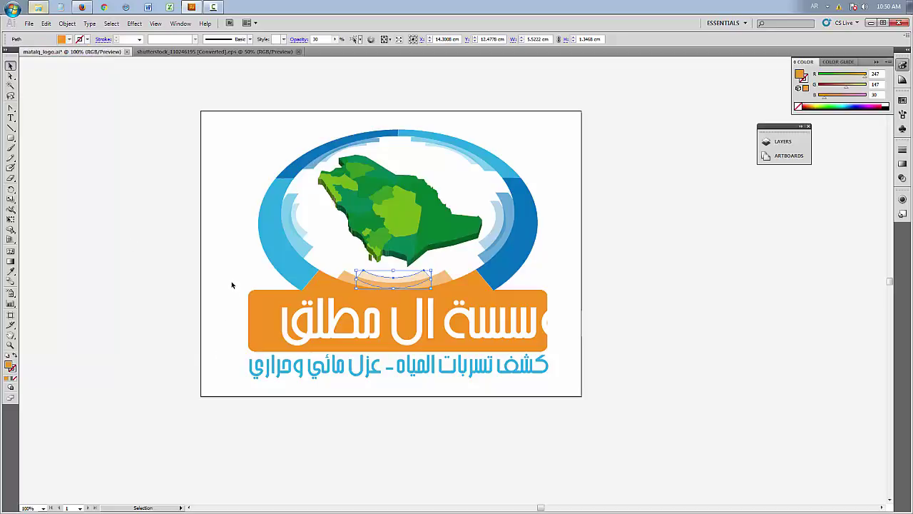
Nudge the orange bar, company name and tagline together slightly down from the ring
drag(231, 284, 283, 394)
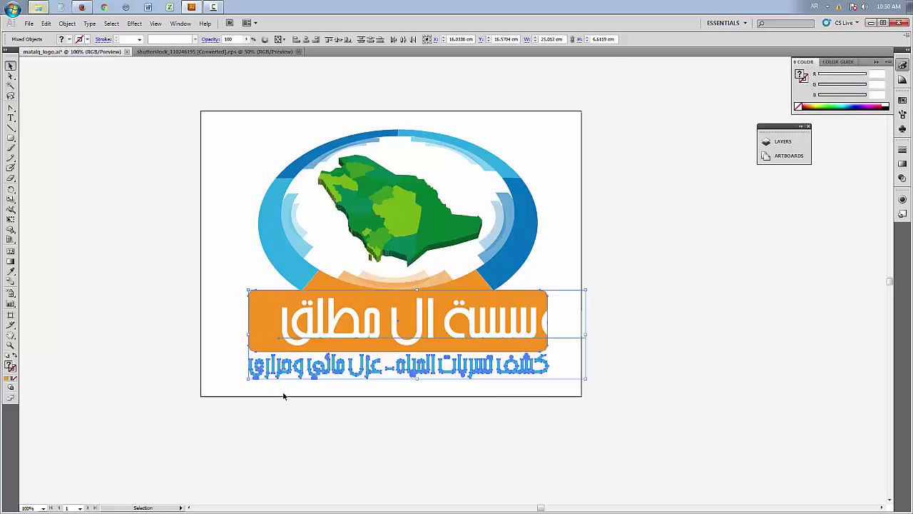
key(Down)
key(Down)
key(Down)
key(Down)
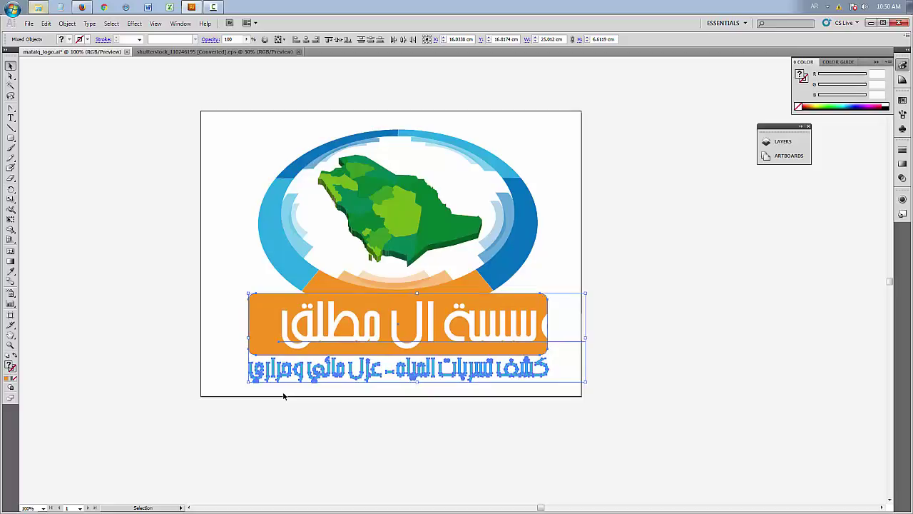
key(Up)
key(Up)
key(Up)
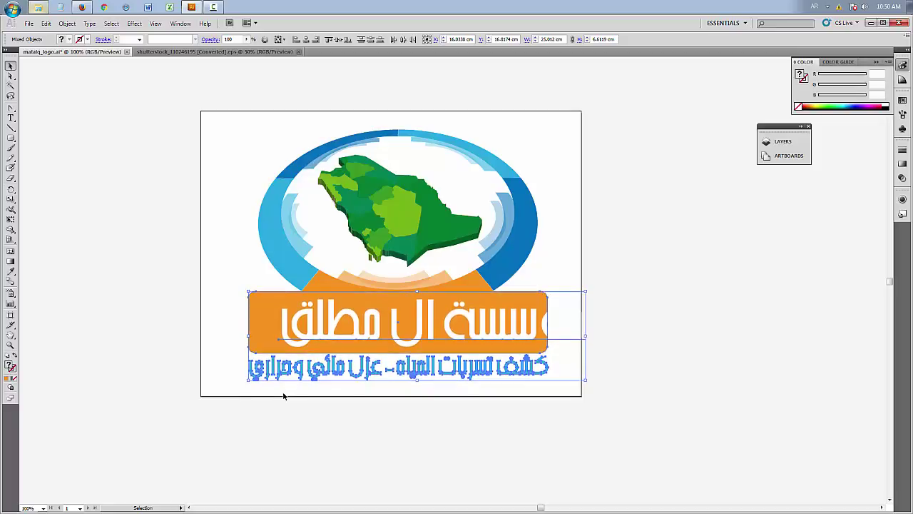
click(304, 424)
Move the white company name left to fit the orange bar and align the vertical centres of the name and the bar
drag(331, 322, 300, 322)
click(261, 397)
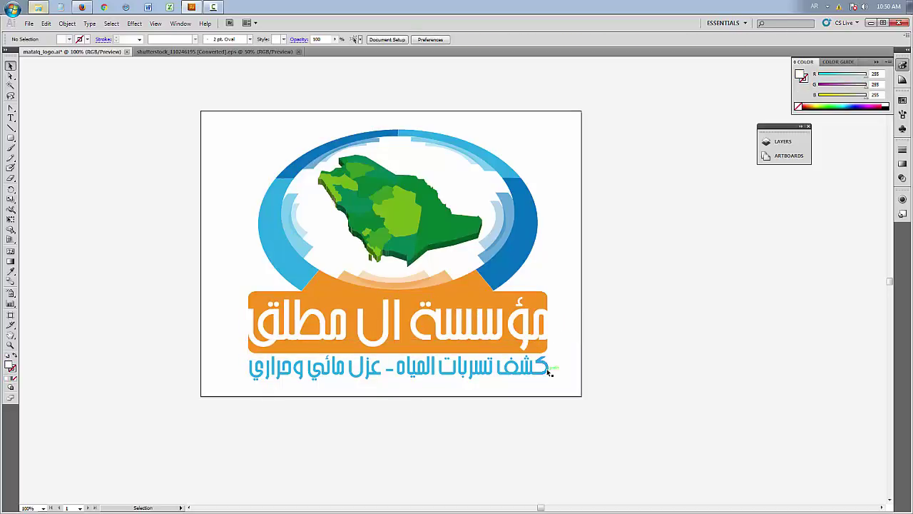
drag(553, 303, 499, 335)
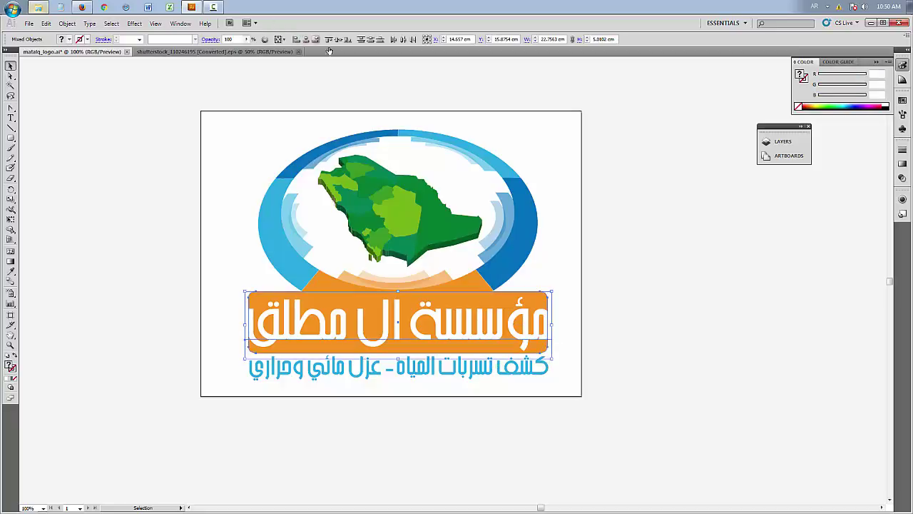
click(338, 40)
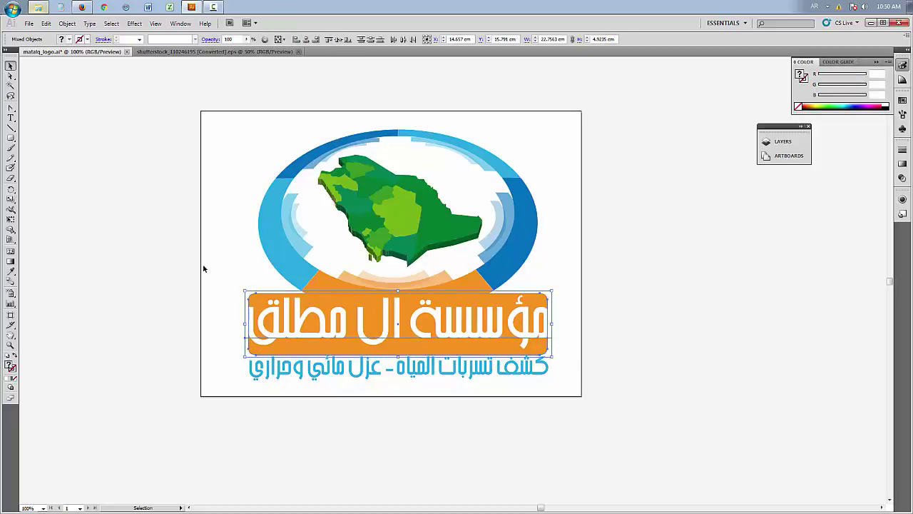
Nudge the company name and the orange bar up slightly, towards the ring
key(Up)
key(Up)
key(Up)
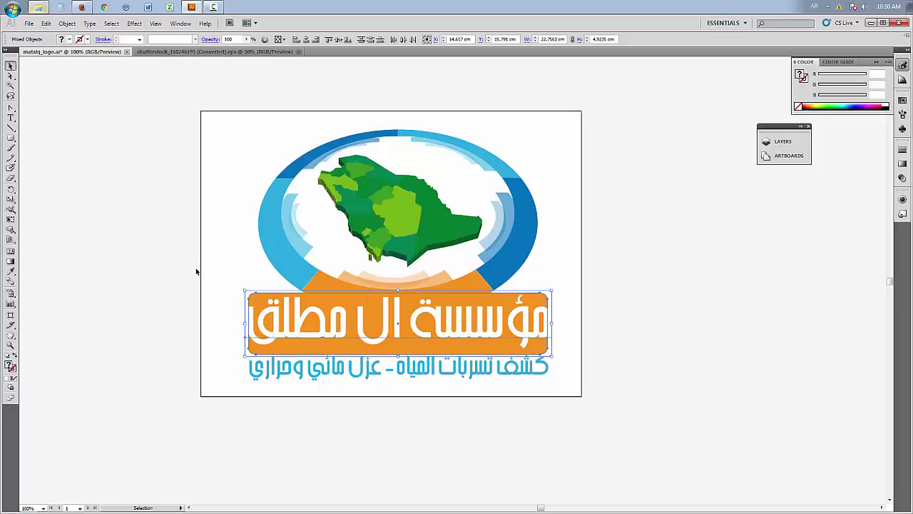
click(223, 444)
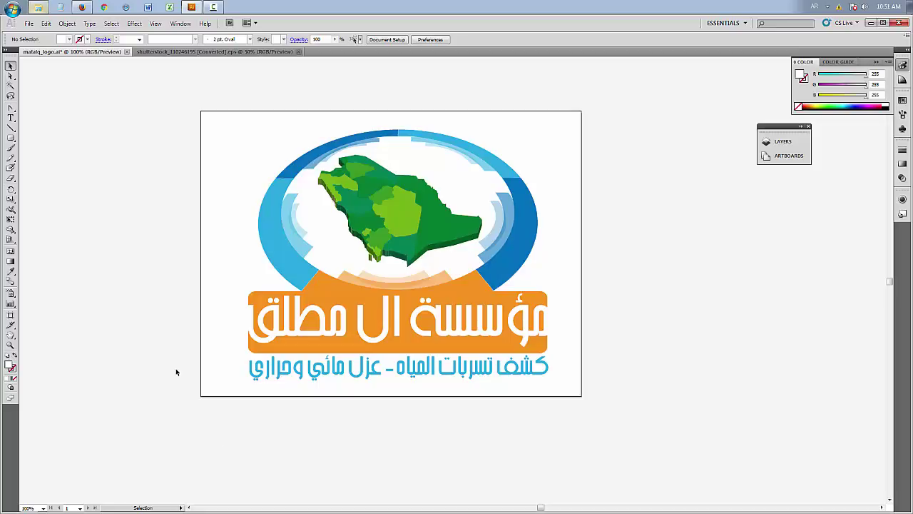
Try a darker blue fill (R=0 G=113 B=188) on the ring's left segment and restore its light blue (R=41 G=171 B=226)
click(290, 267)
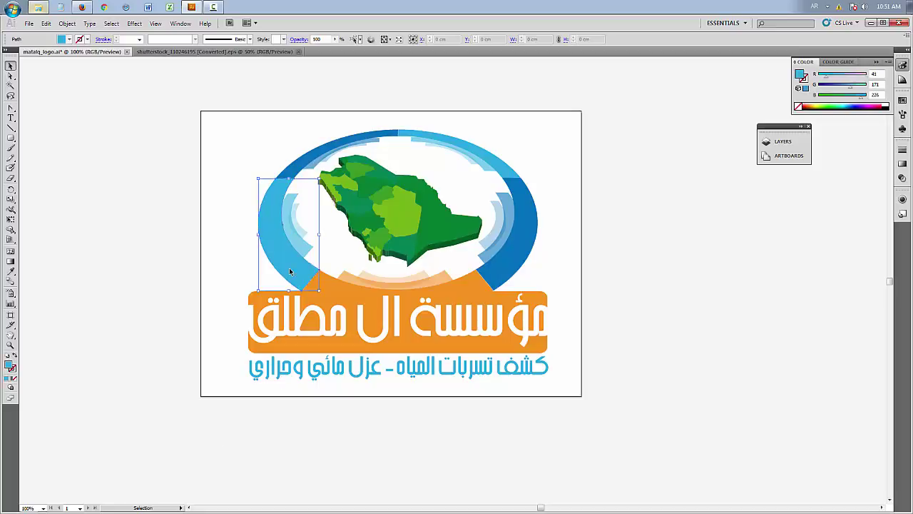
click(70, 40)
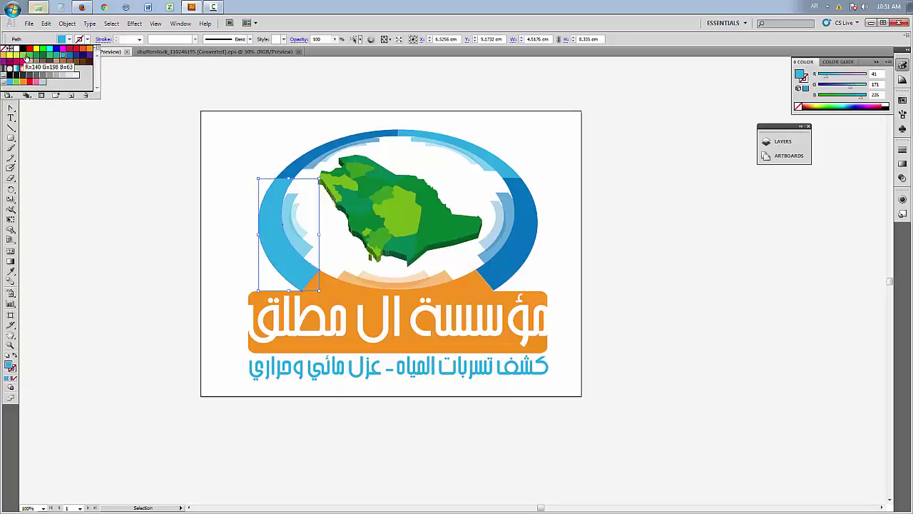
click(68, 57)
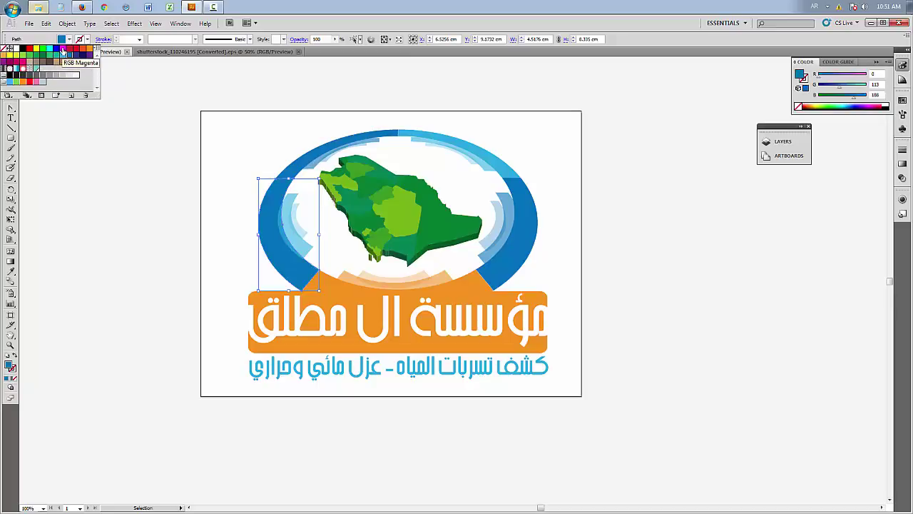
click(61, 49)
click(63, 56)
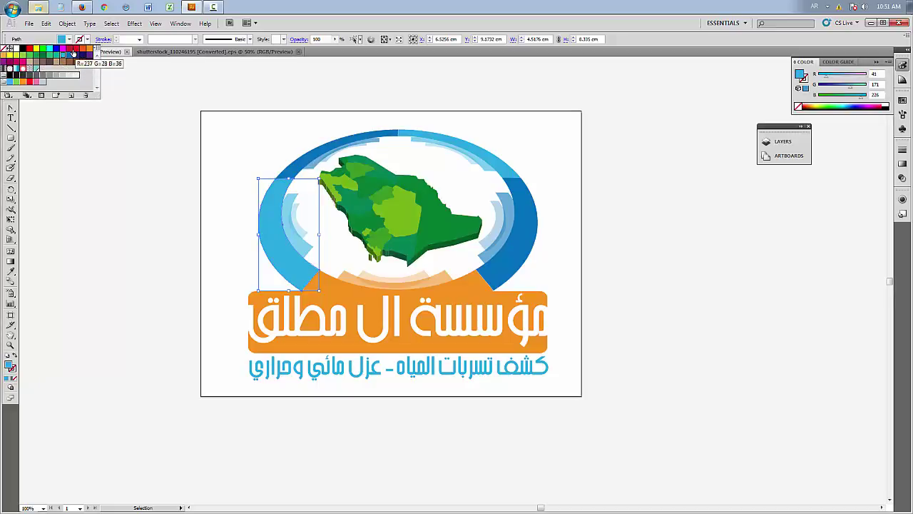
click(71, 152)
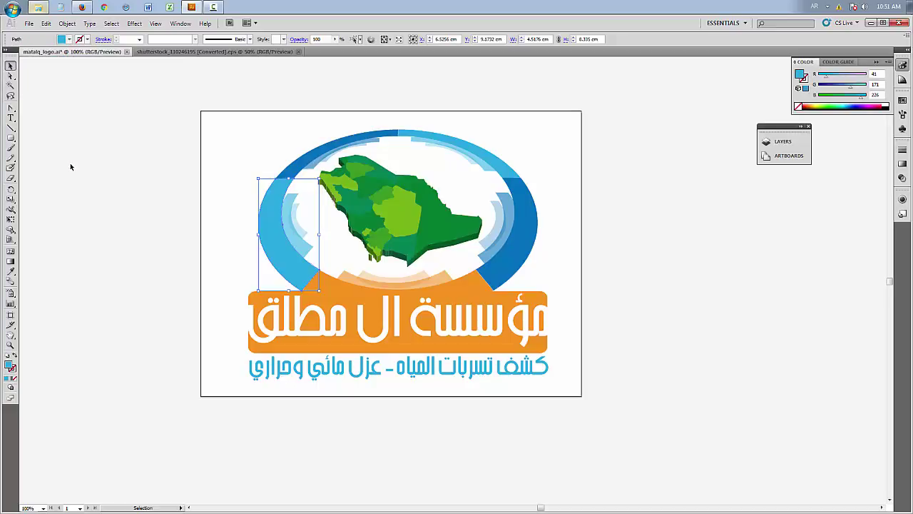
click(70, 168)
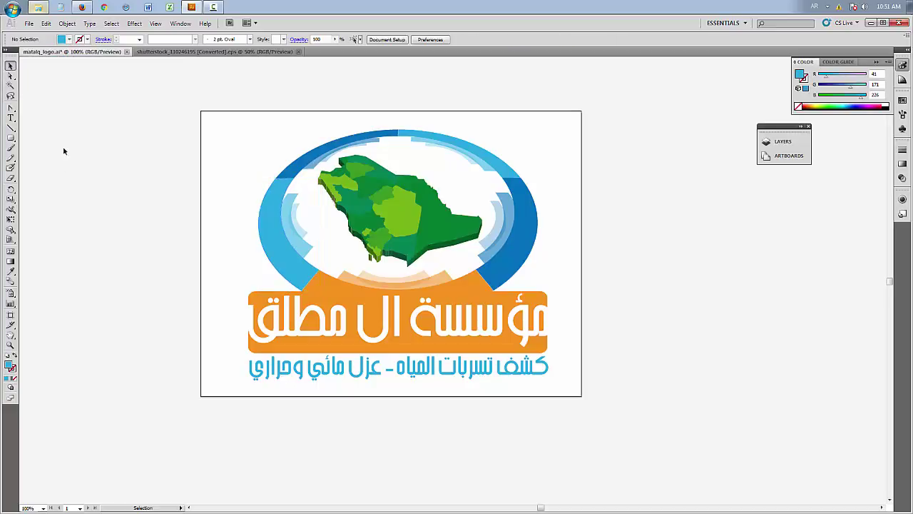
Close the shutterstock_110246195 [Converted].eps map document and return to the logo
key(a)
click(241, 52)
key(v)
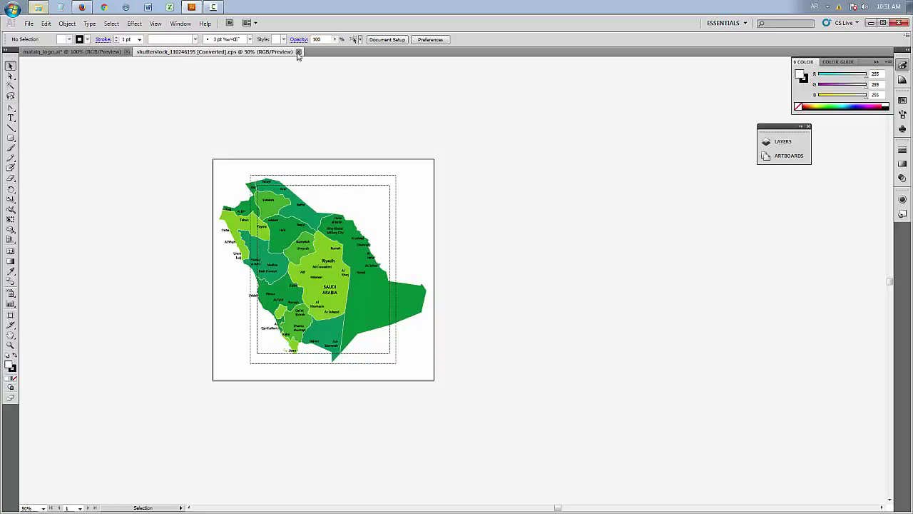
click(299, 53)
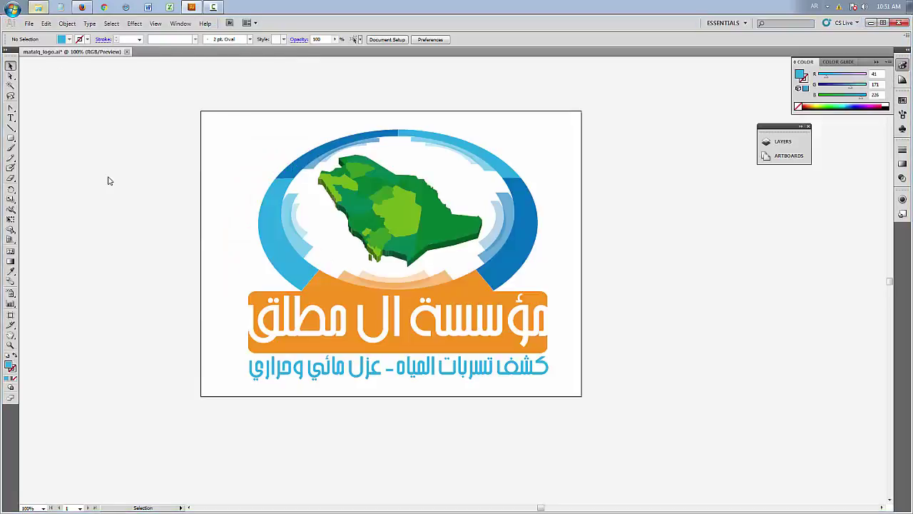
Try to save the logo document
key(a)
key(ctrl+s)
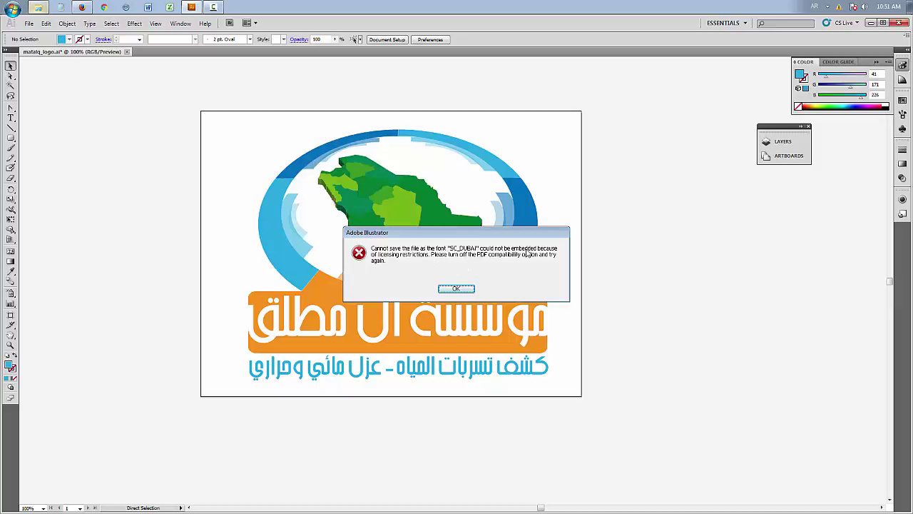
click(469, 290)
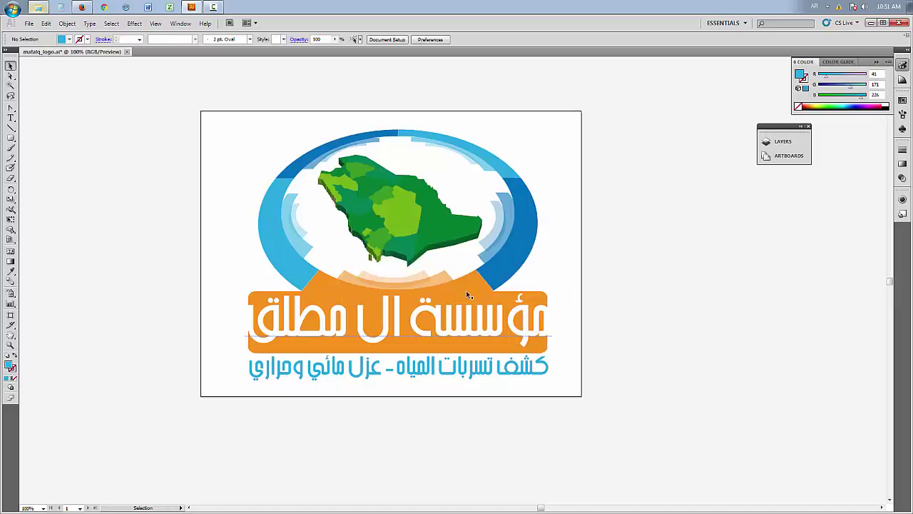
Convert the white company name on the orange bar to outlines
click(465, 333)
click(67, 23)
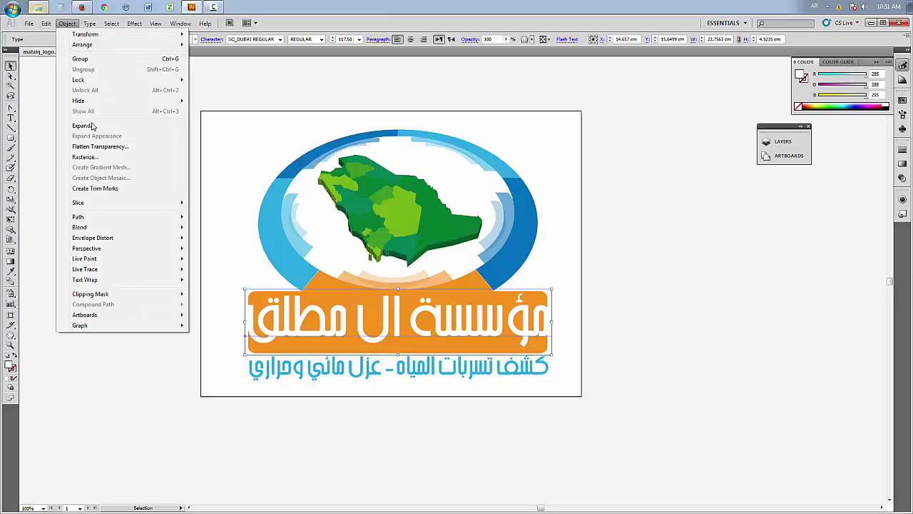
mouse_move(89, 23)
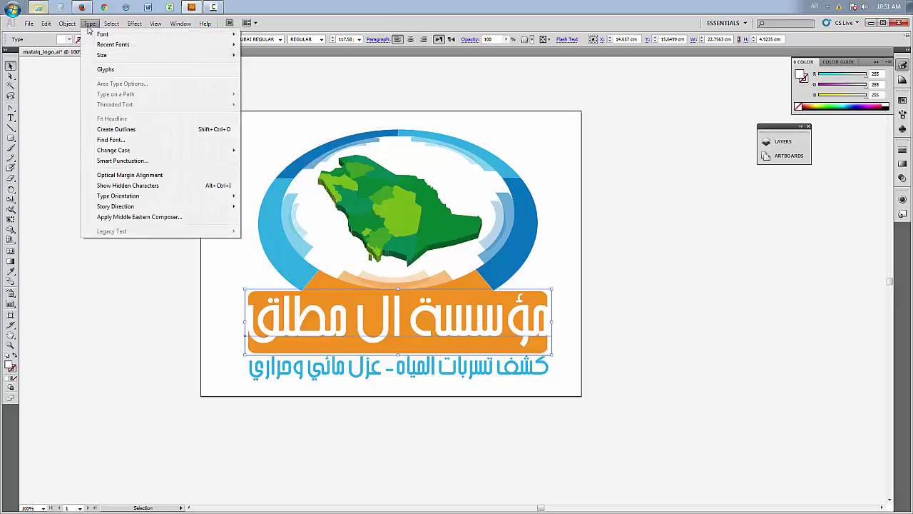
click(116, 130)
click(618, 364)
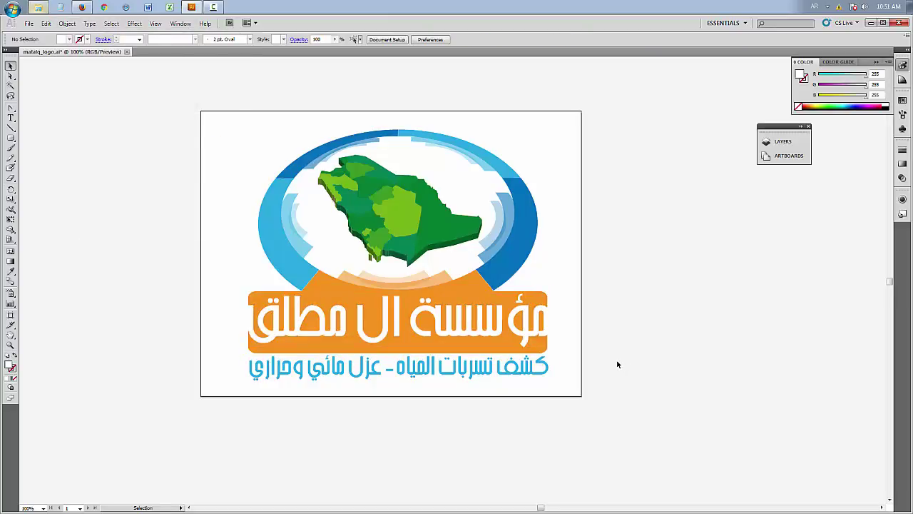
Save the logo under the name matalq_logo.pdf in Adobe PDF format in the almutlaqi.com folder
key(a)
click(29, 23)
click(48, 136)
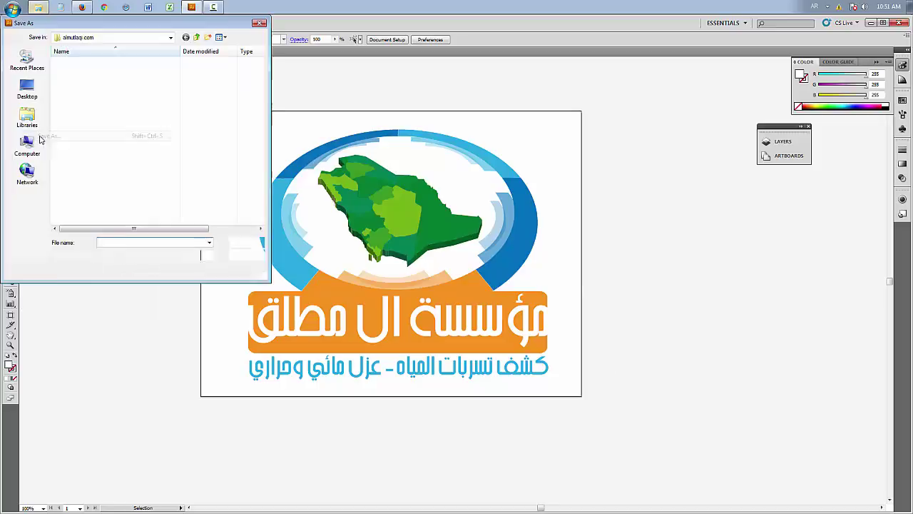
click(151, 255)
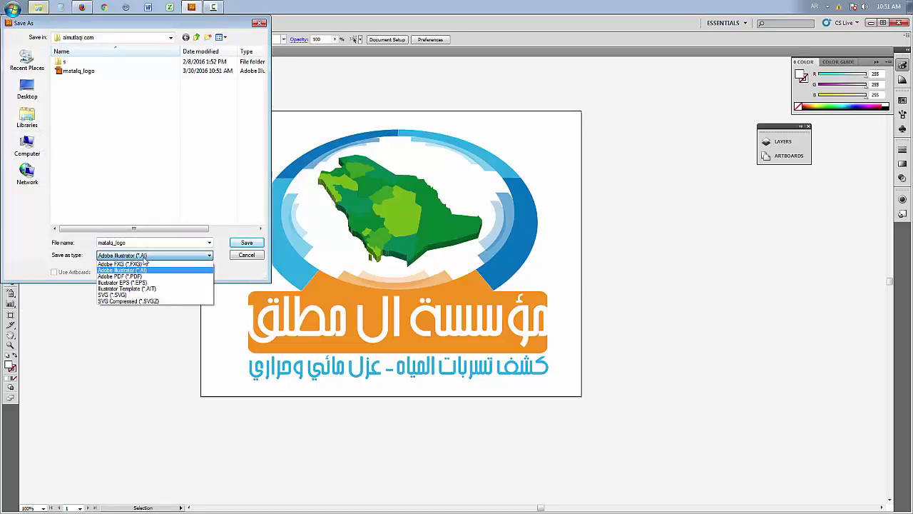
click(139, 276)
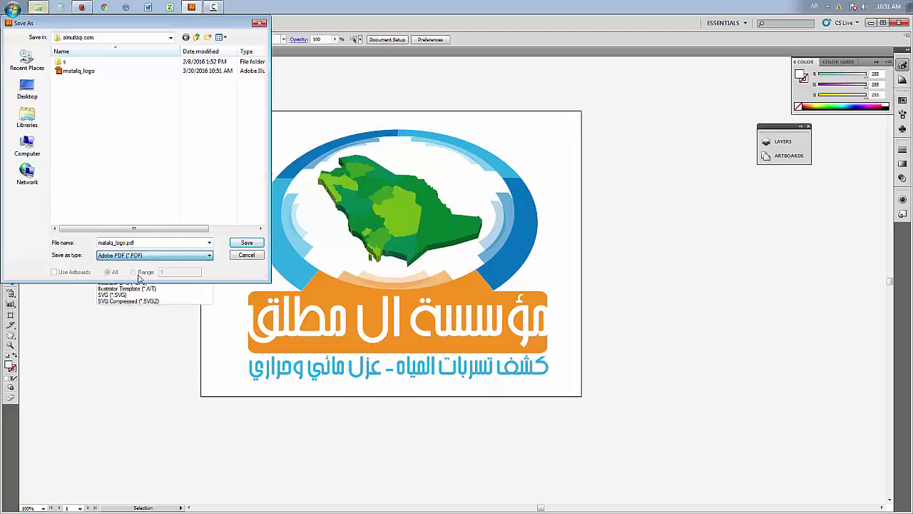
click(246, 242)
click(496, 301)
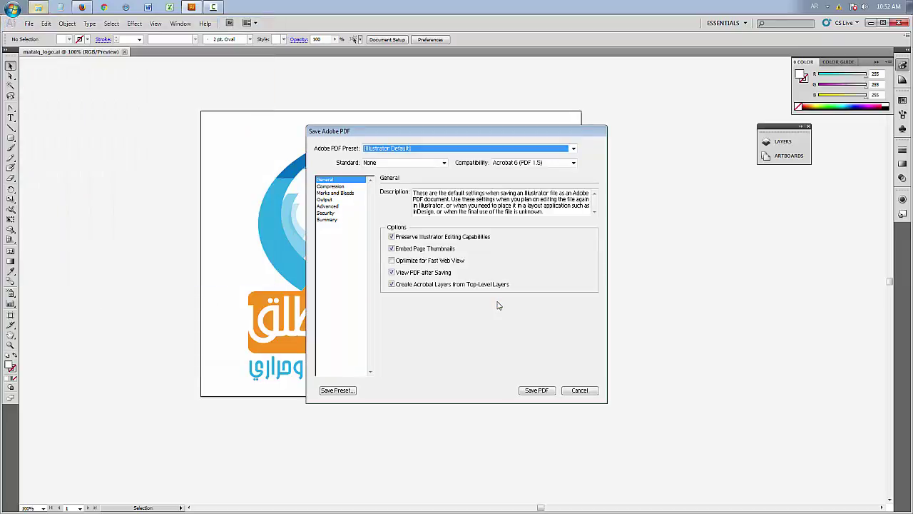
Set the PDF compatibility to Acrobat 8 (PDF 1.7), enable Optimize for Fast Web View, and generate the PDF
click(527, 162)
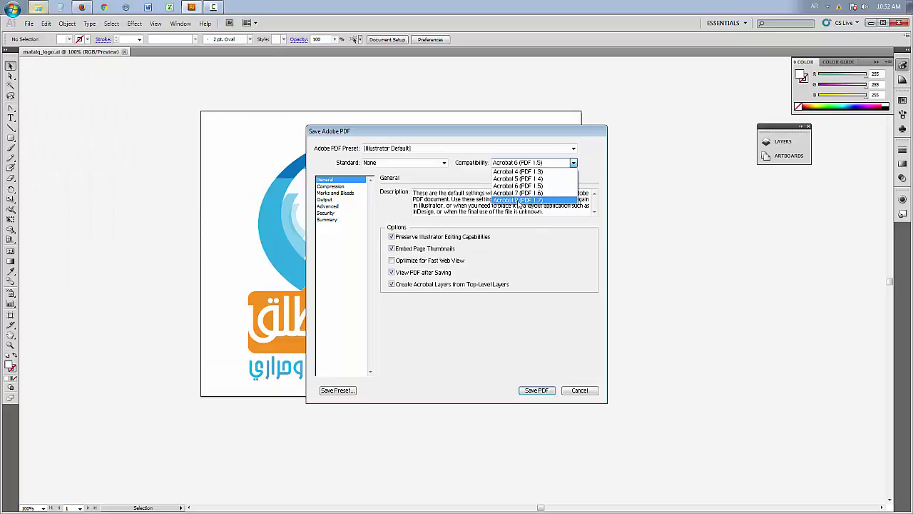
click(520, 203)
click(438, 263)
click(540, 390)
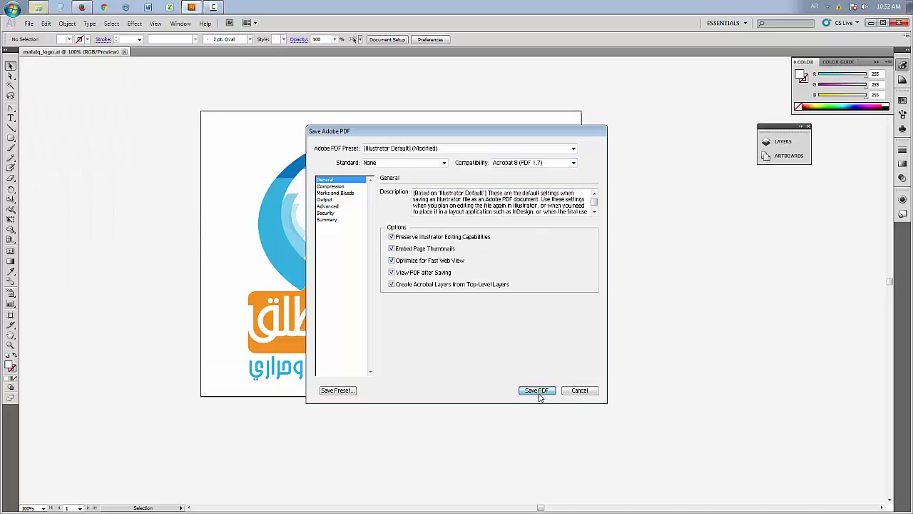
Switch to Windows Explorer and open the matalq_logo PDF from D:\Clients\Marketing\almutlaqi.com
click(38, 7)
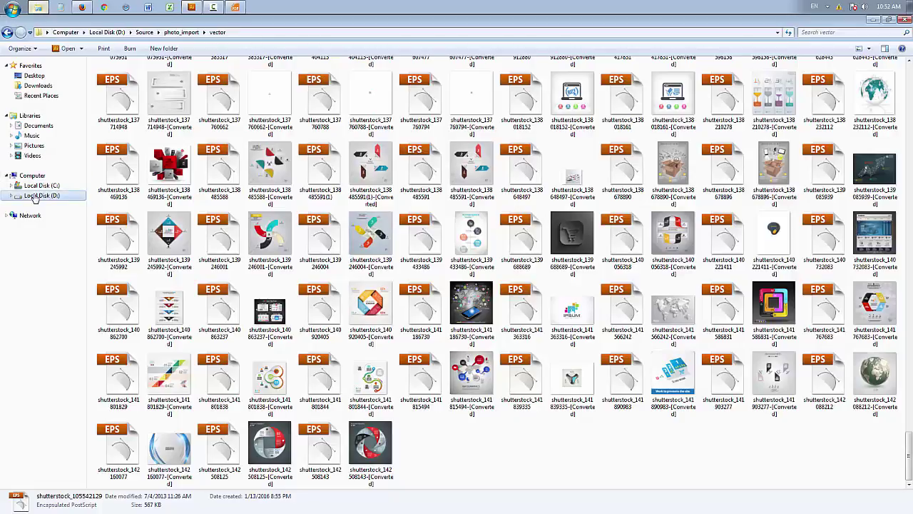
click(42, 195)
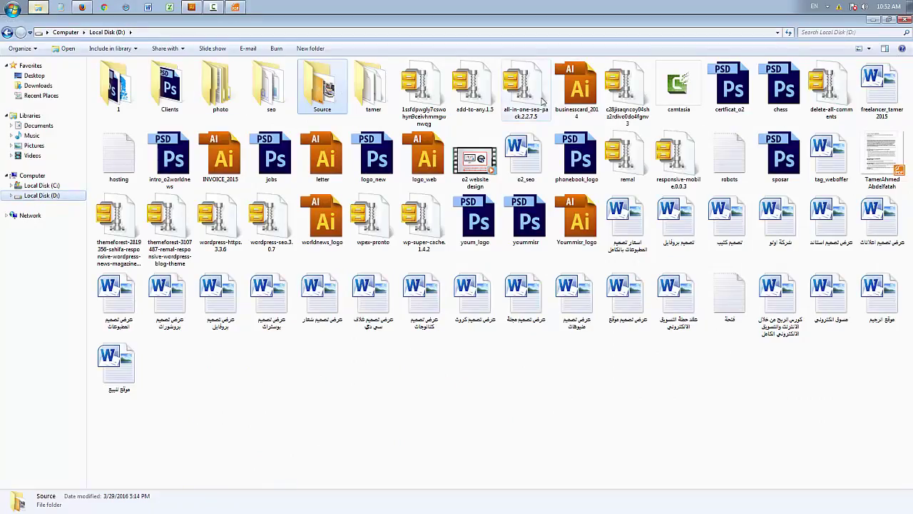
double_click(176, 103)
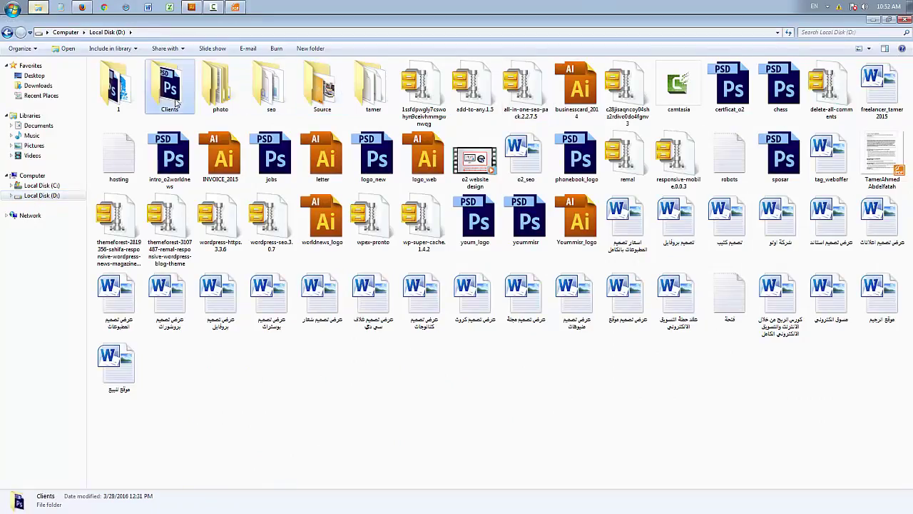
double_click(480, 101)
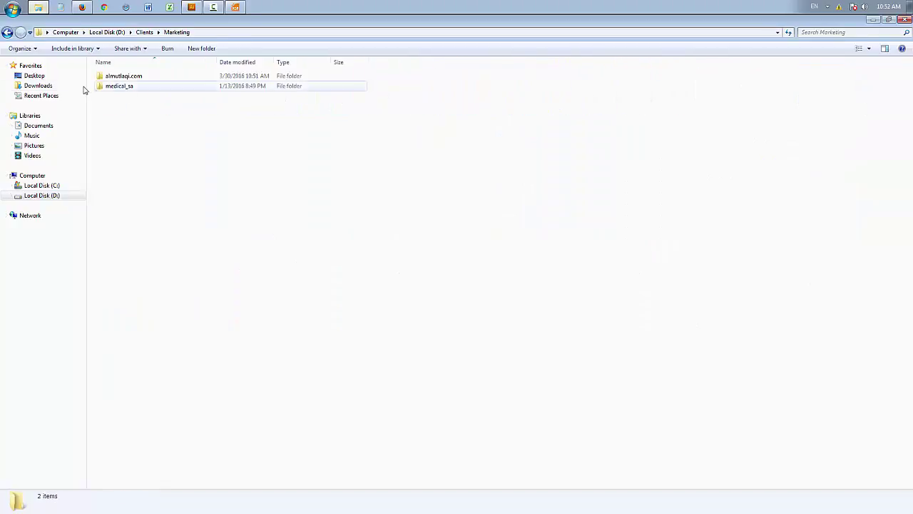
double_click(122, 75)
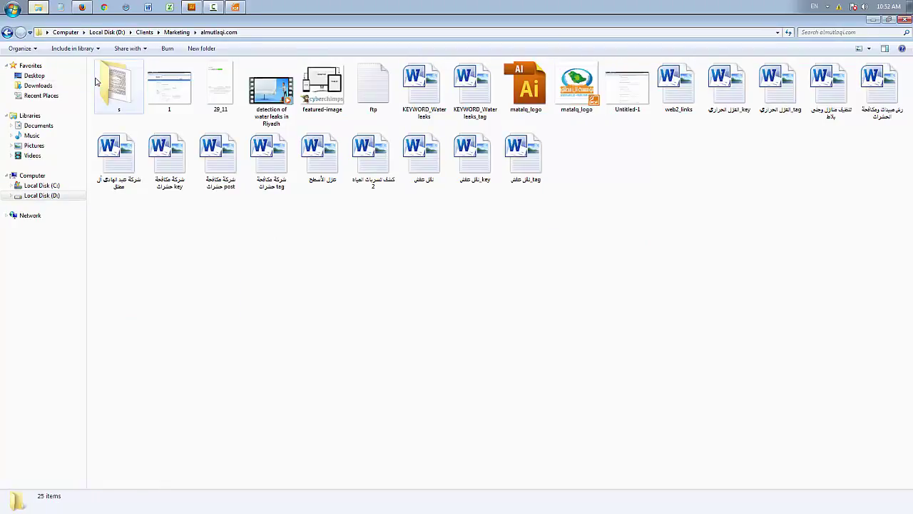
double_click(577, 85)
Examine the ring, map, company name and tagline across the whole PDF page and close the PDF reader
scroll(352, 265, down, 6)
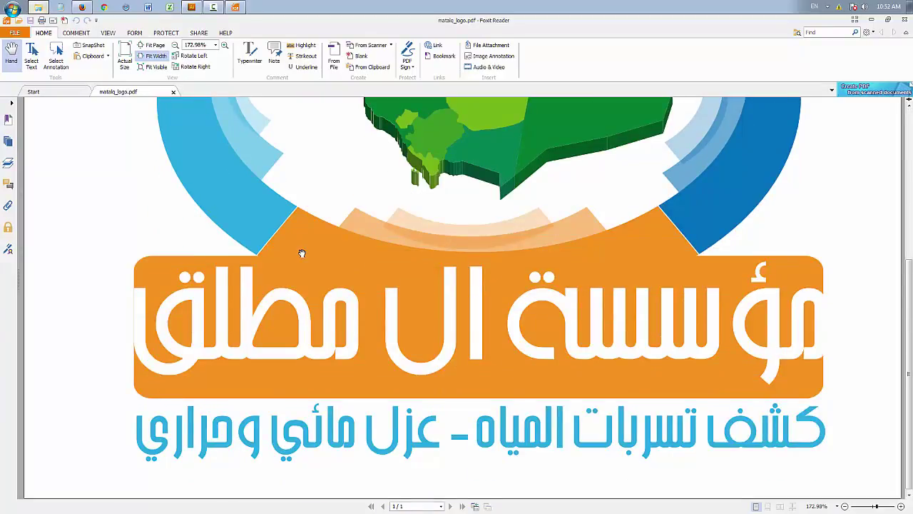
scroll(426, 226, up, 2)
scroll(426, 225, up, 6)
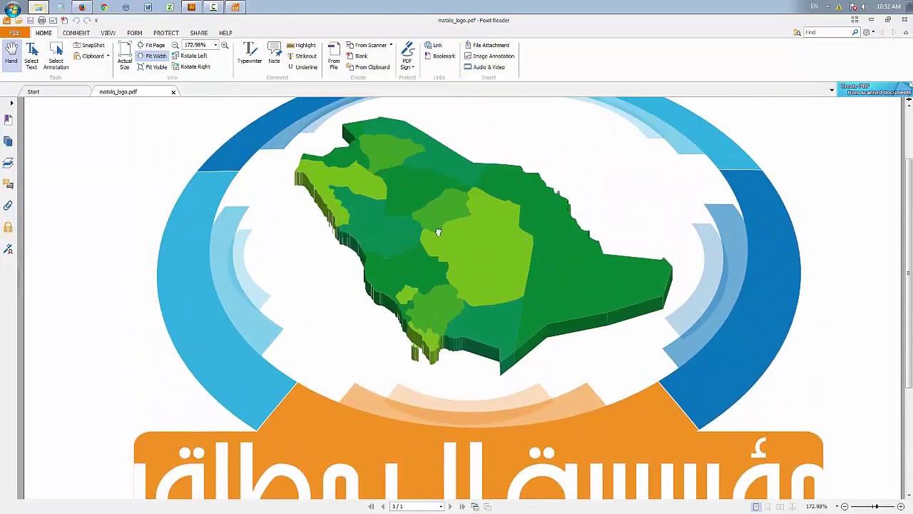
scroll(314, 269, down, 2)
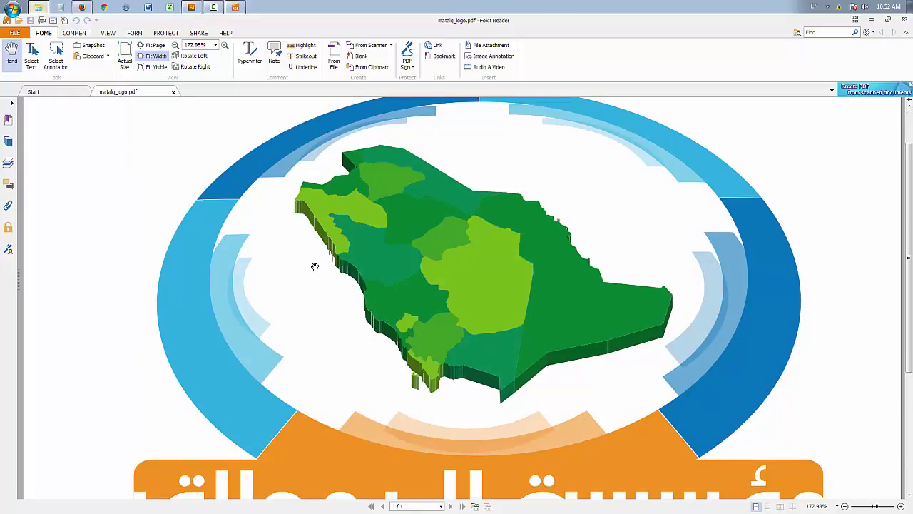
scroll(315, 266, down, 7)
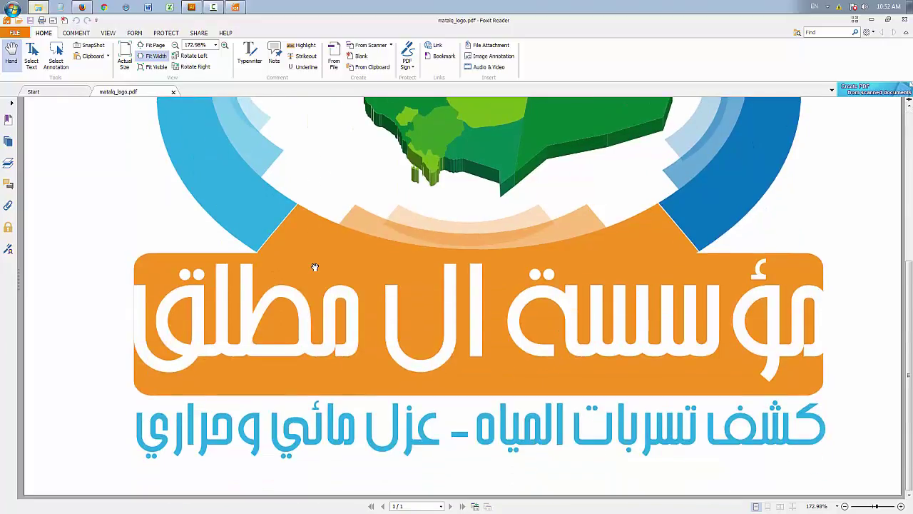
scroll(314, 267, up, 9)
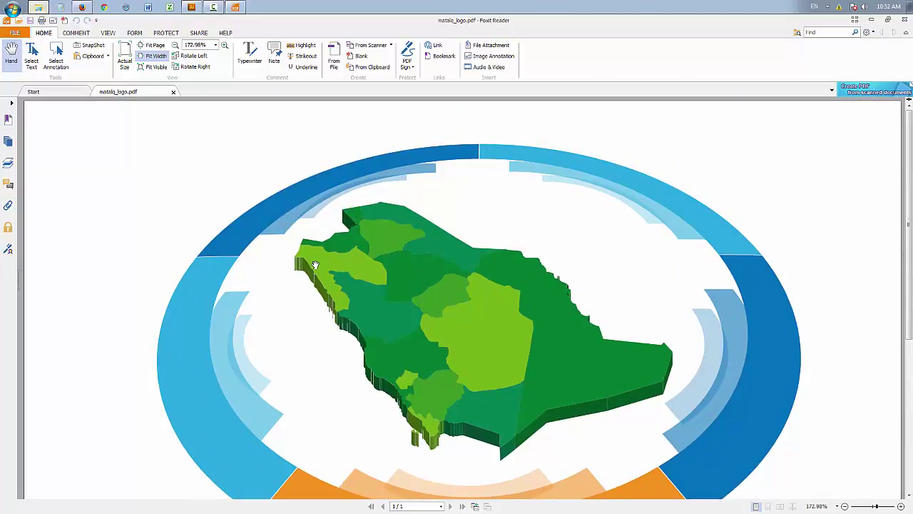
scroll(315, 265, down, 9)
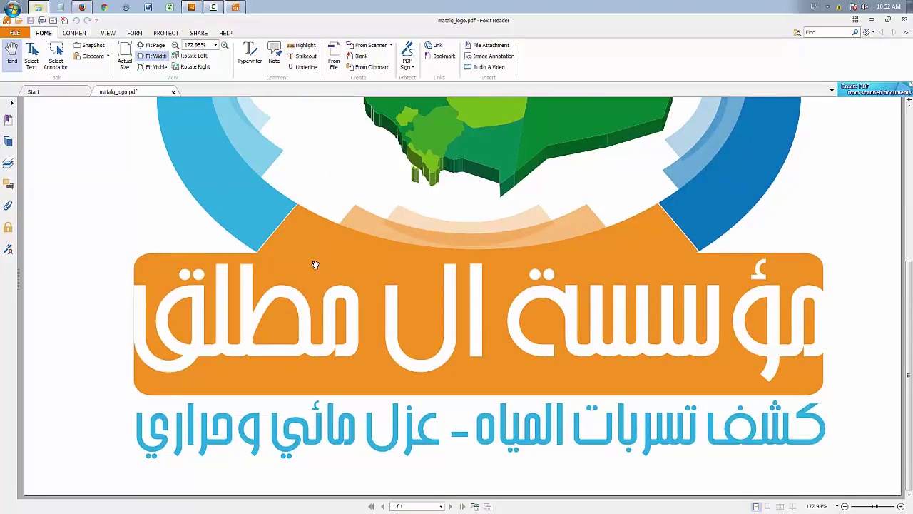
click(903, 20)
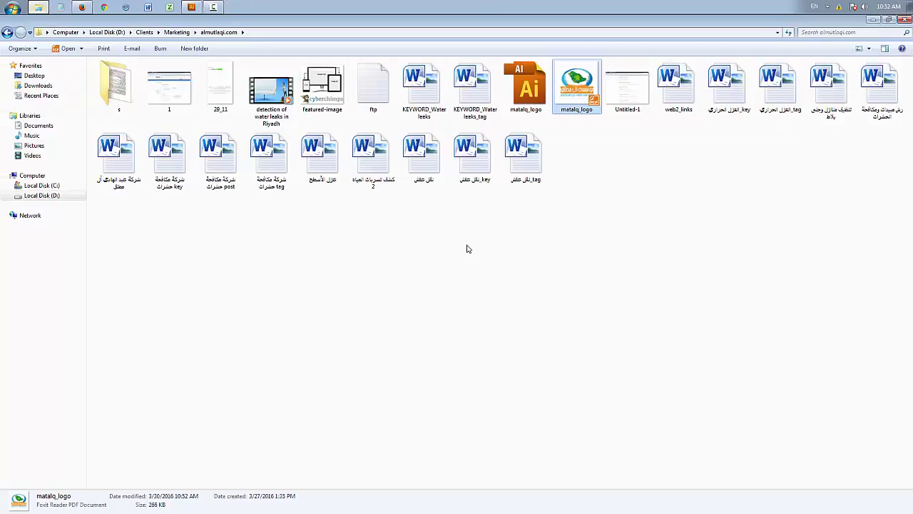
Browse to D:\Source\Logos and look through the collection of logo vector folders and files down to the end
click(240, 252)
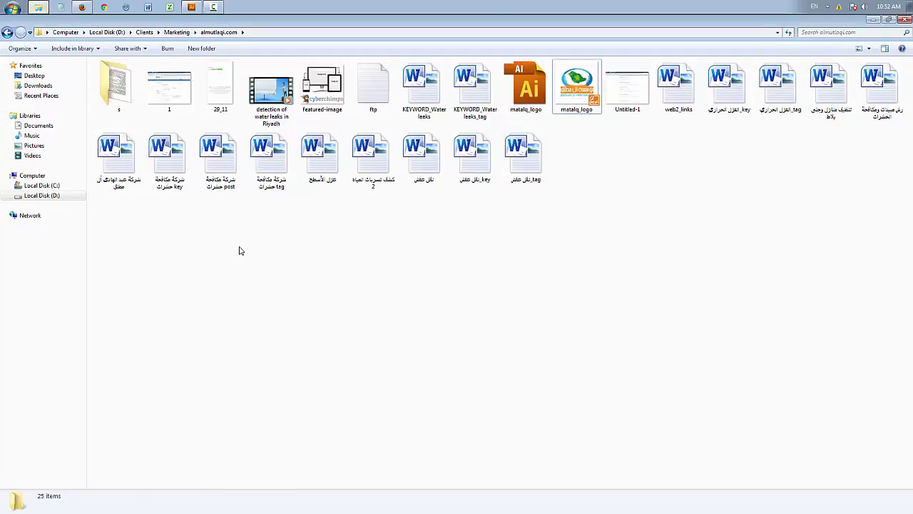
click(41, 187)
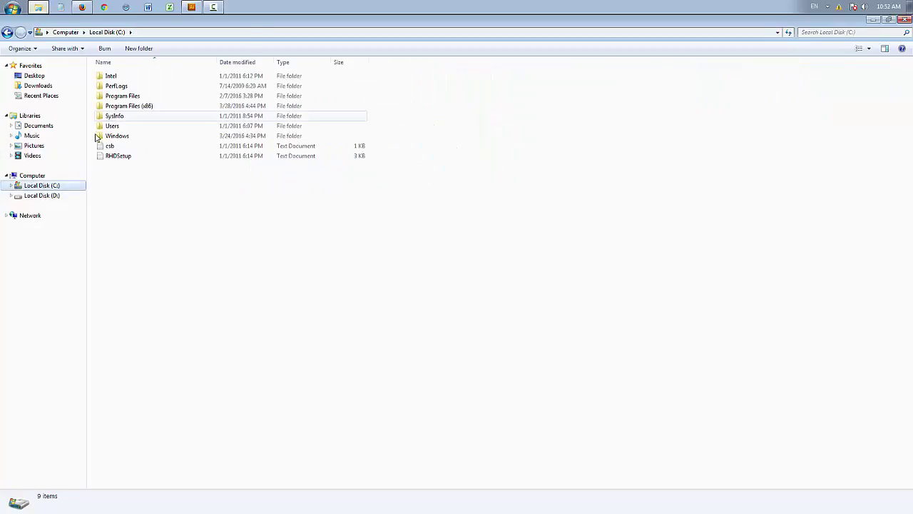
click(50, 197)
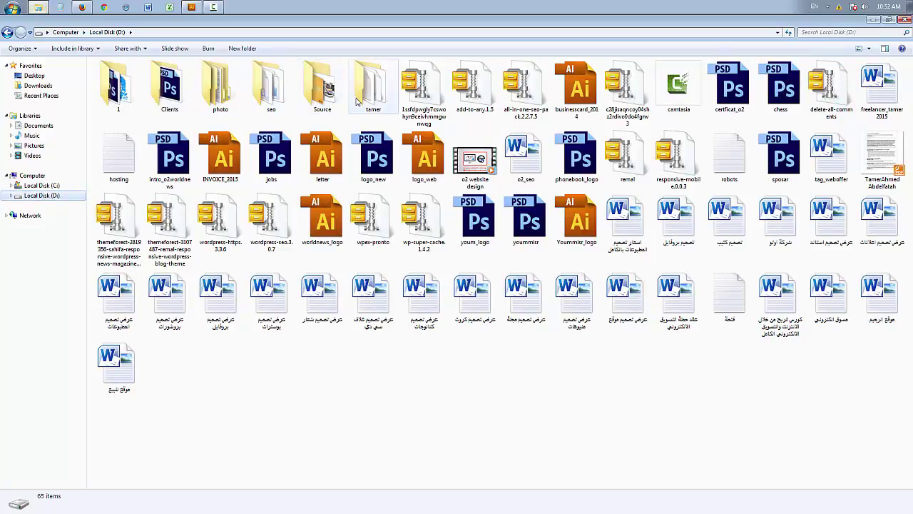
double_click(309, 100)
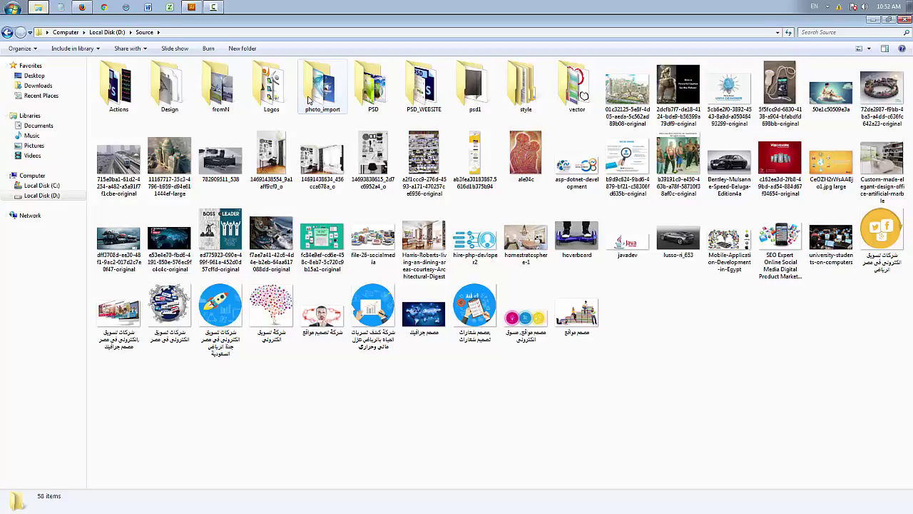
double_click(265, 95)
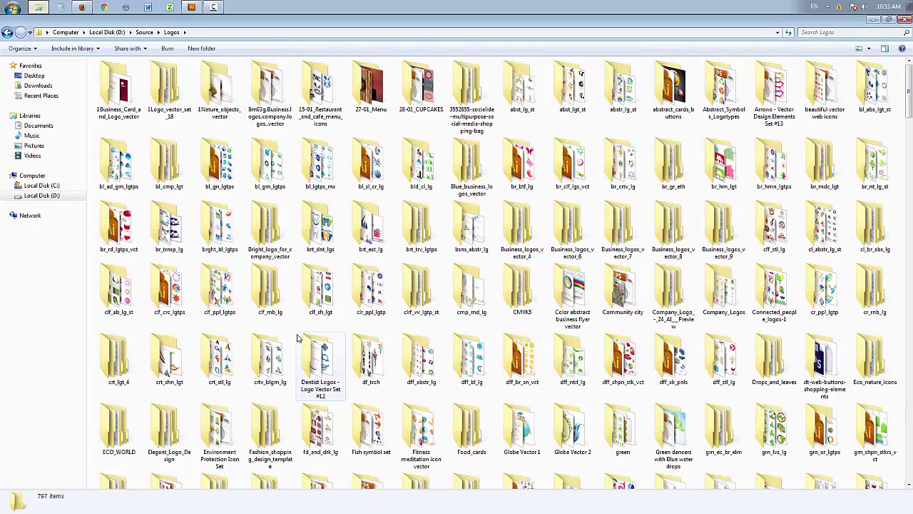
scroll(298, 339, down, 10)
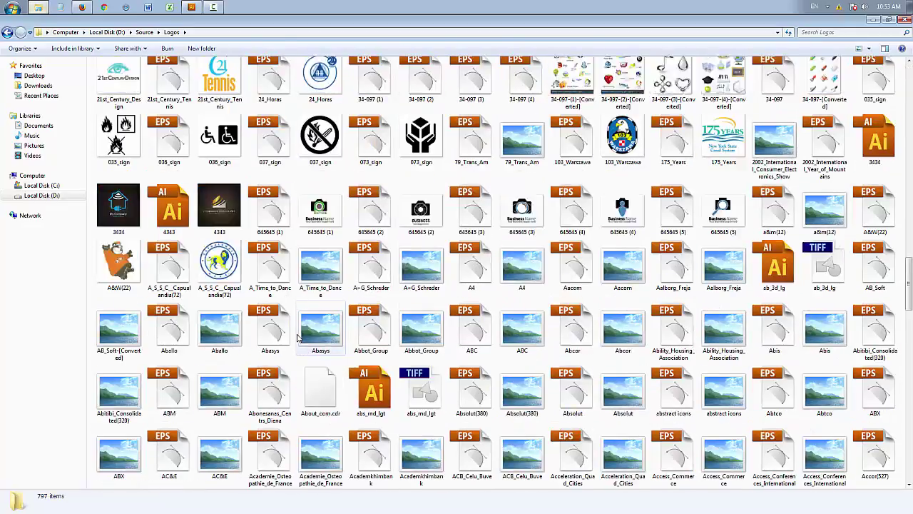
scroll(298, 338, down, 15)
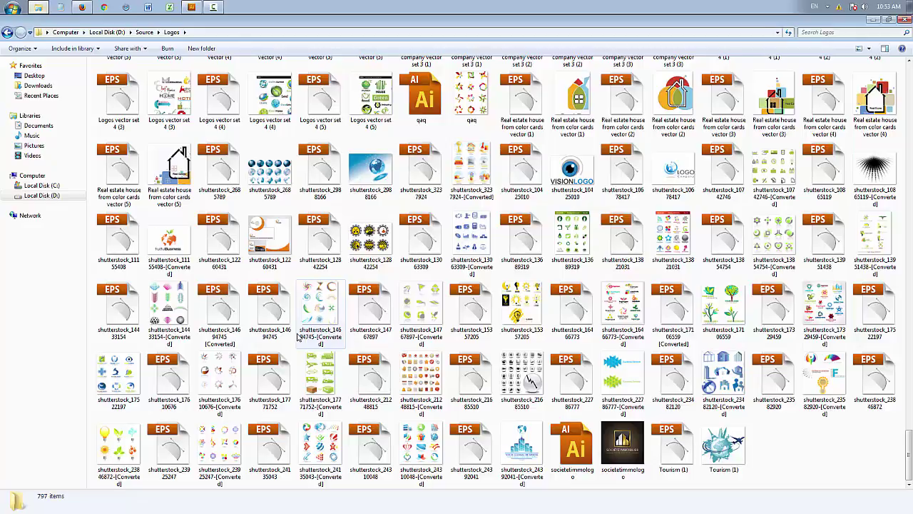
Open the icon_logo image from D:\Clients\2015\eltohky_export, view the apple logo, and close the photo viewer
click(40, 8)
click(40, 9)
click(144, 34)
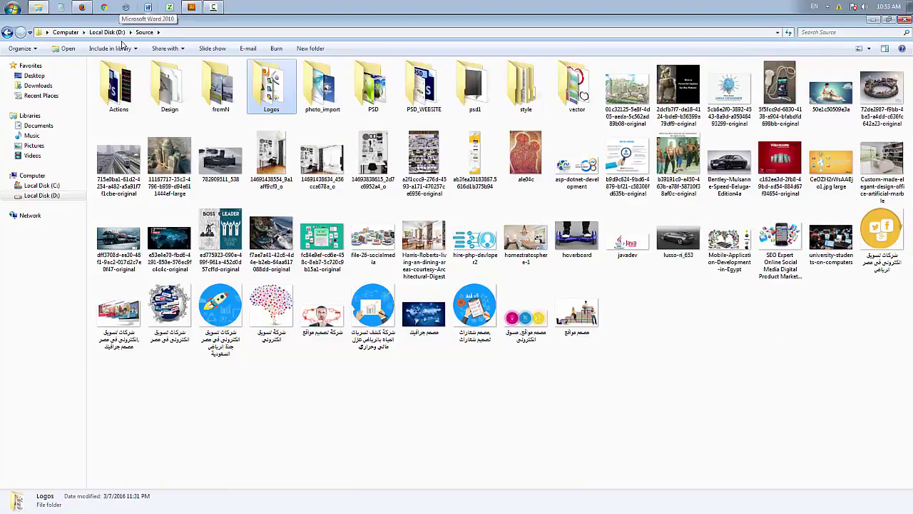
click(113, 32)
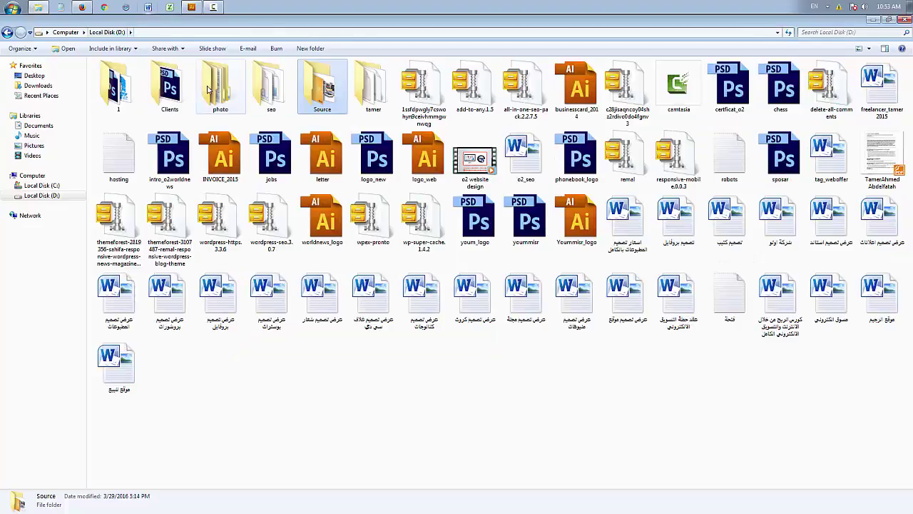
double_click(174, 89)
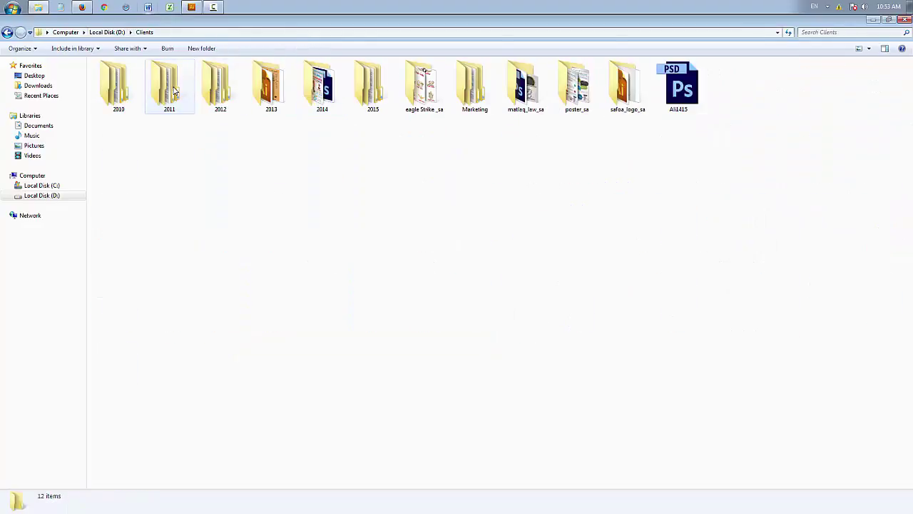
double_click(370, 98)
double_click(221, 89)
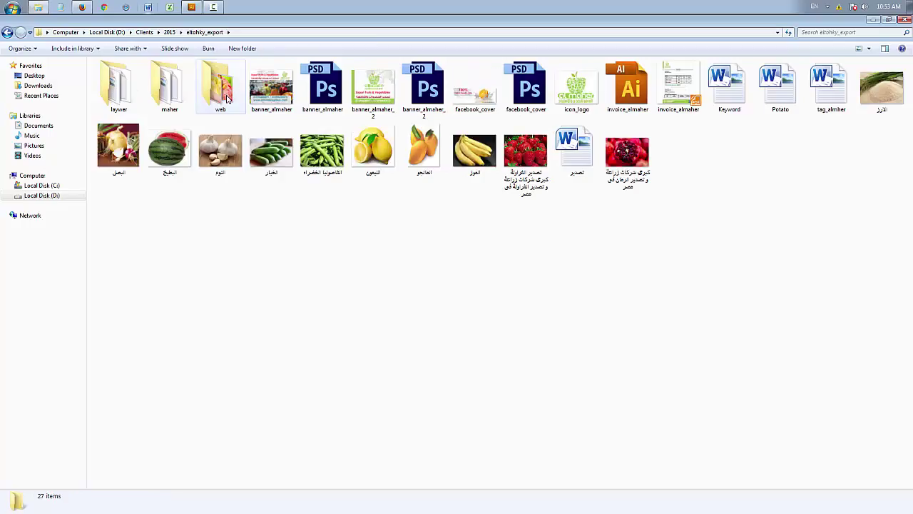
double_click(578, 89)
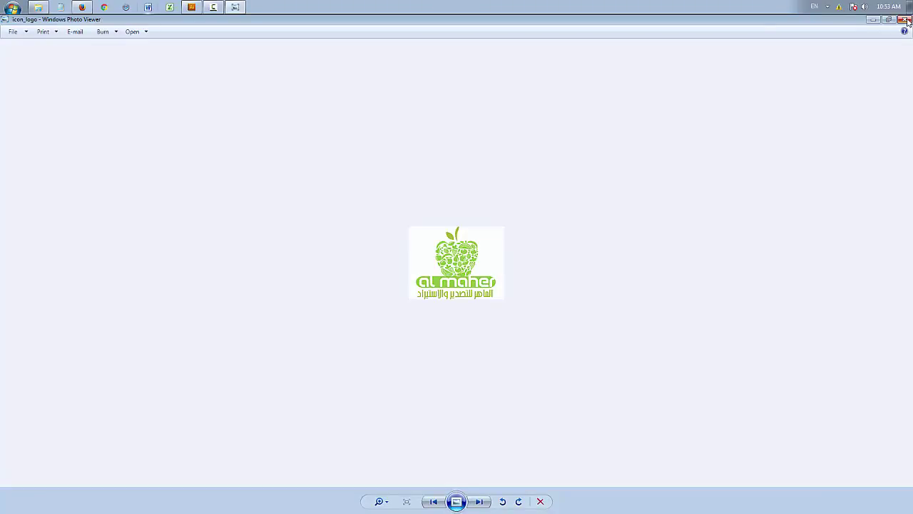
click(903, 20)
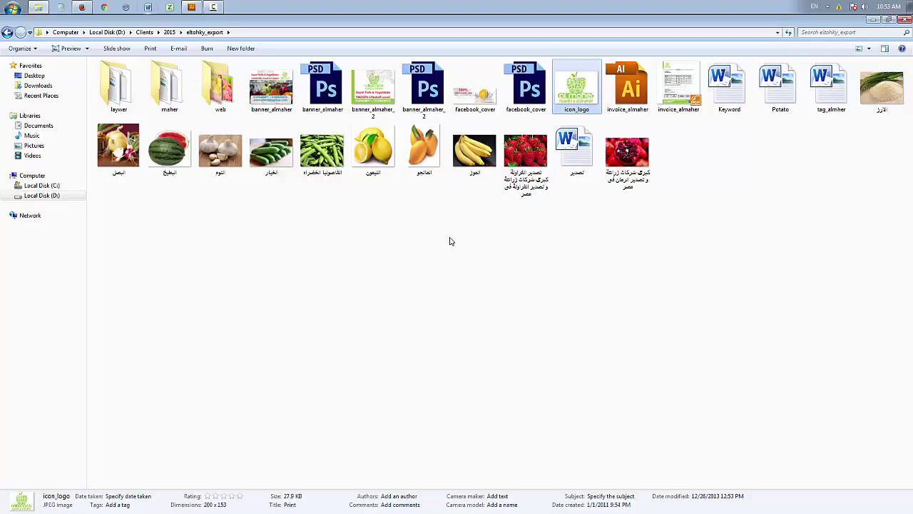
Switch to Firefox and examine the Google image results for شعارات, previewing the Egyptian Tax Experts logo and the red tent logo
click(82, 7)
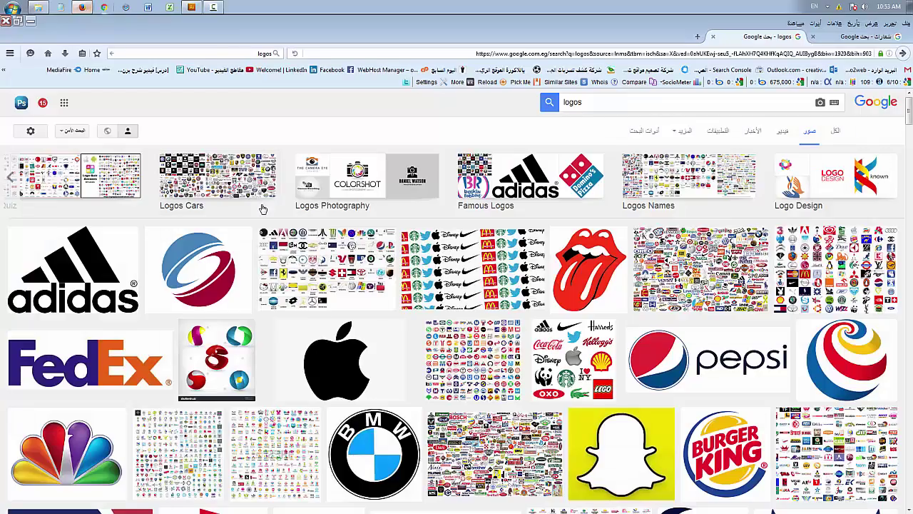
click(863, 36)
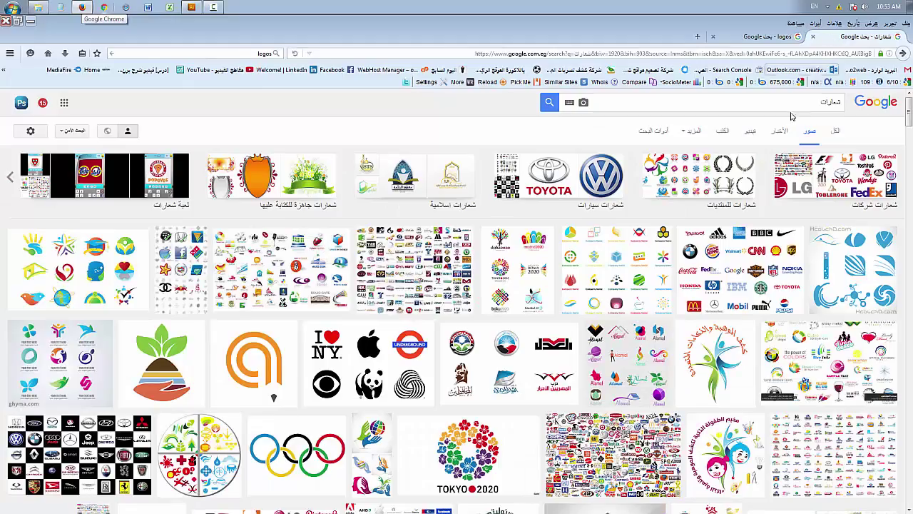
scroll(668, 215, down, 5)
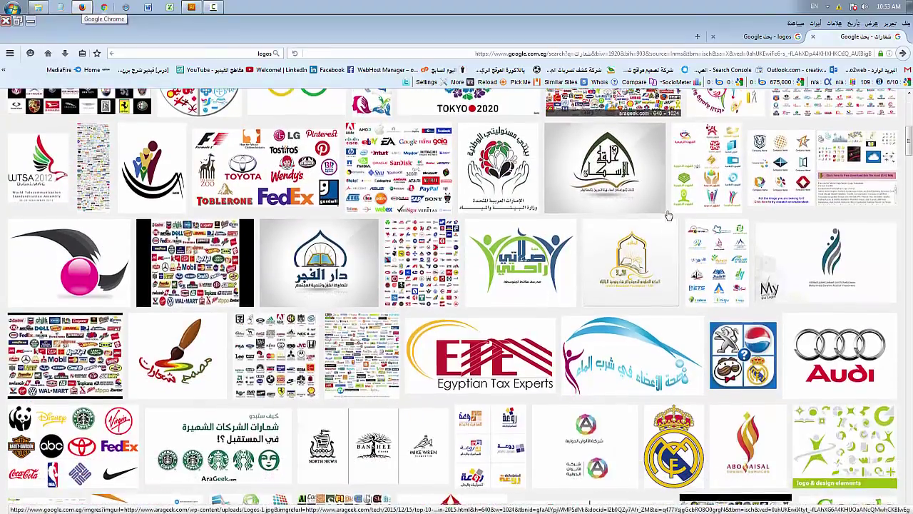
scroll(669, 215, down, 2)
click(475, 263)
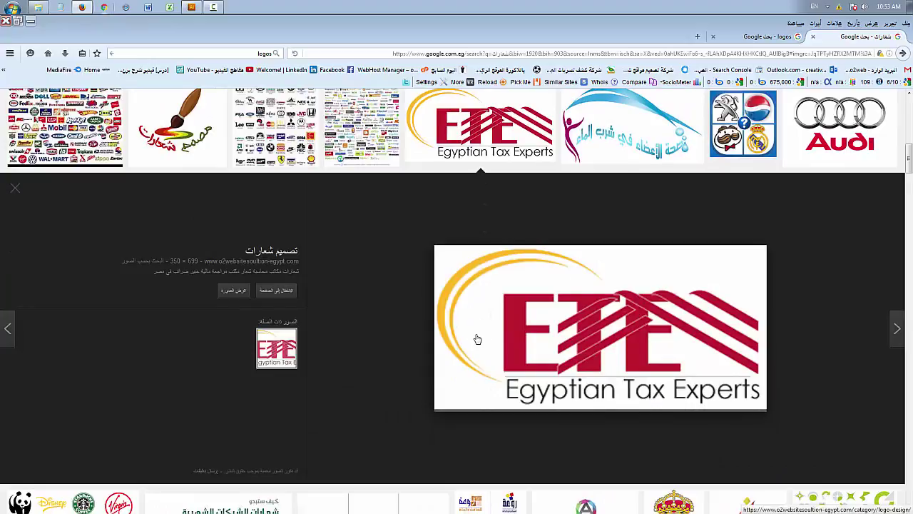
scroll(476, 335, down, 3)
click(462, 435)
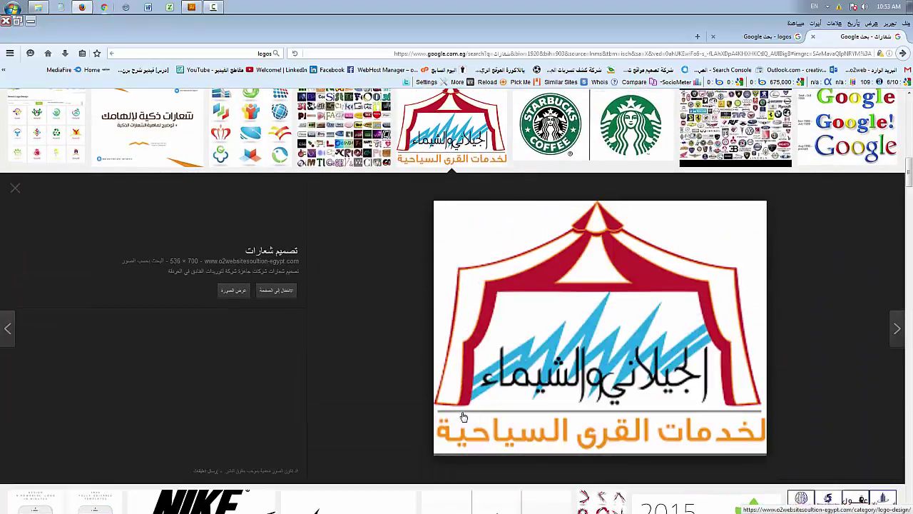
scroll(470, 412, down, 3)
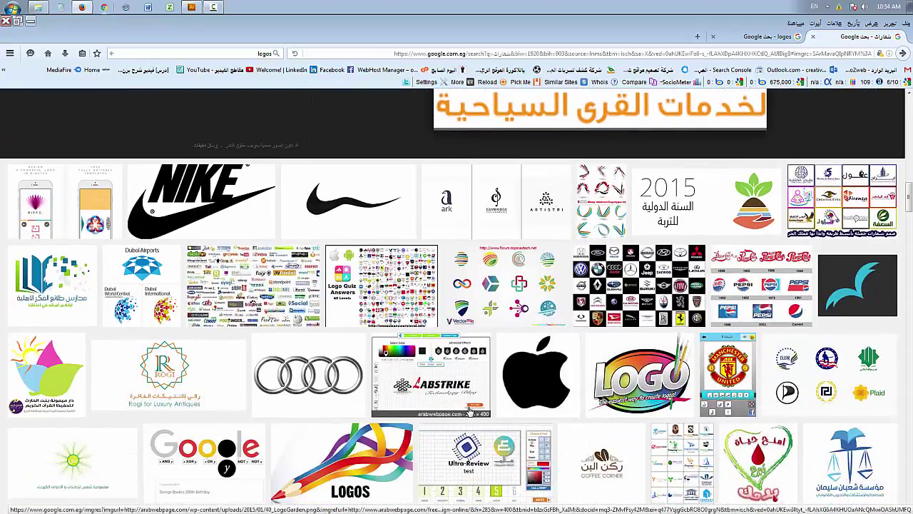
scroll(469, 412, down, 4)
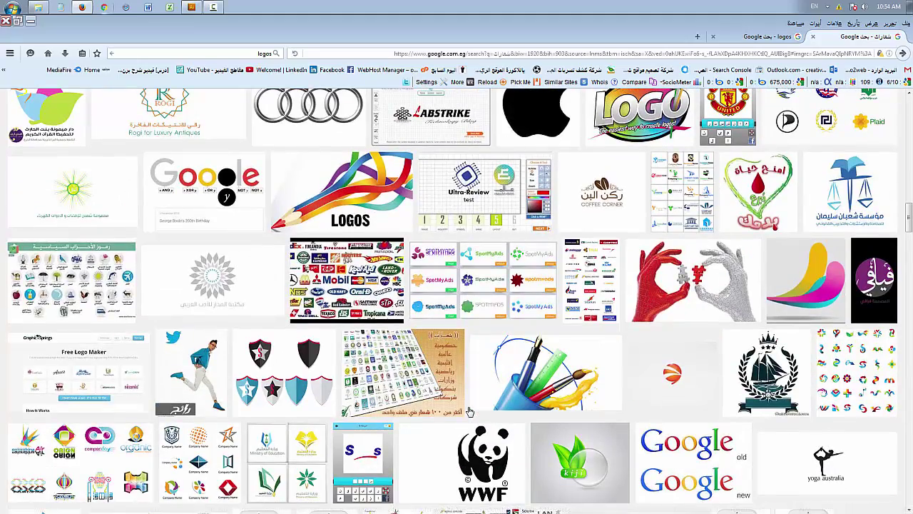
scroll(464, 399, up, 12)
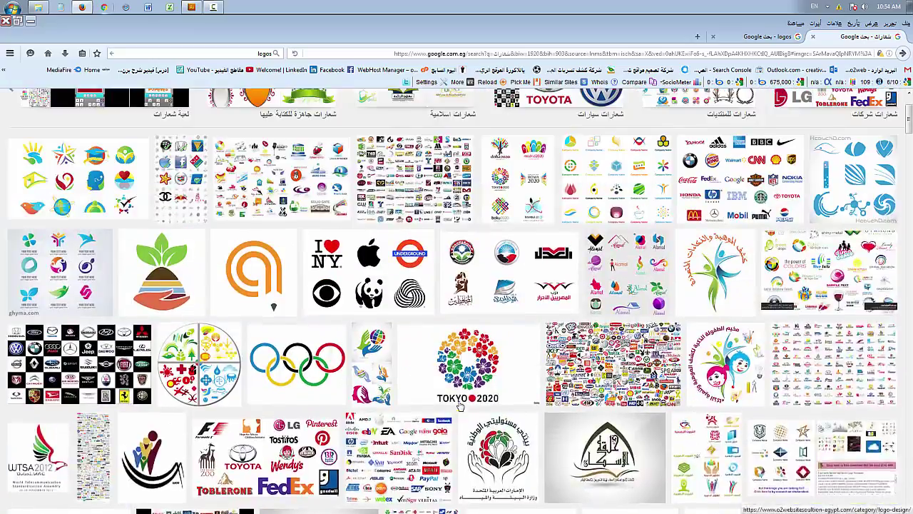
scroll(461, 407, up, 2)
Shorten the image search query to شعار and run the search
click(815, 100)
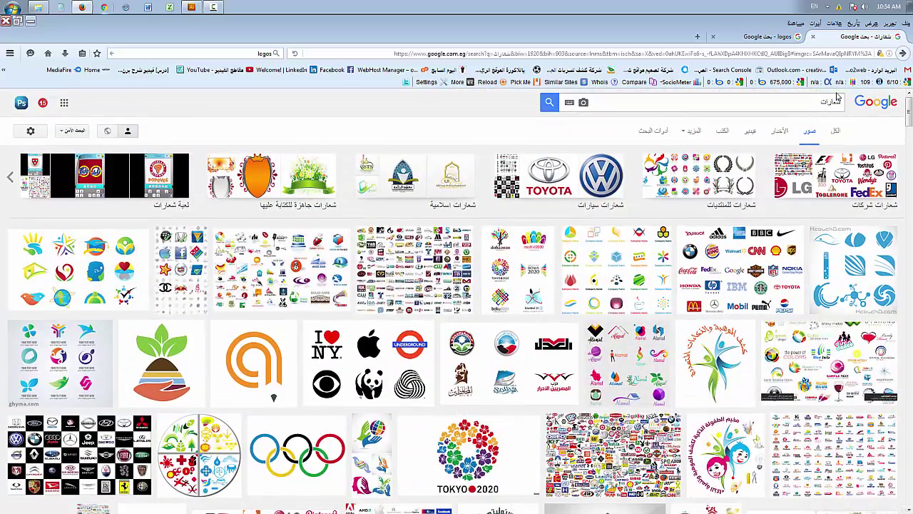
key(BackSpace)
key(BackSpace)
key(Return)
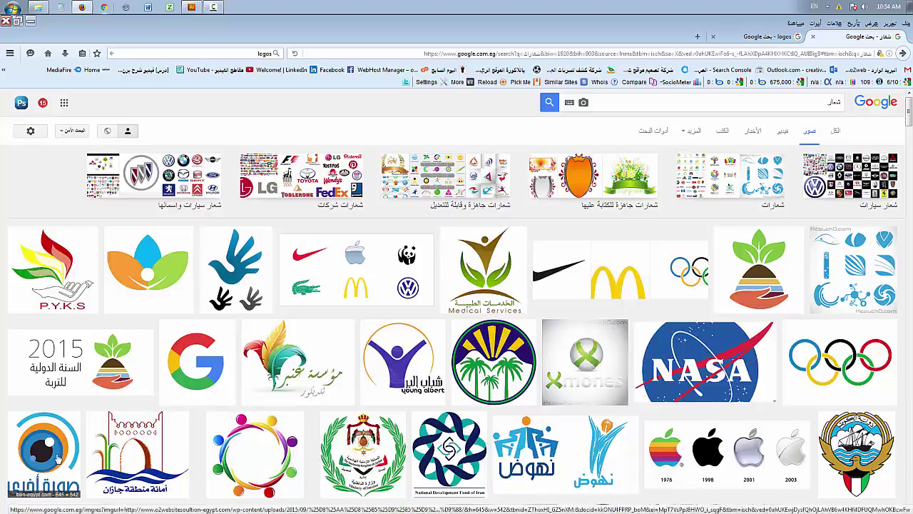
Examine the شعار image results, preview the Egyptian Tax Experts logo, and return to the start of the results
scroll(222, 413, down, 2)
scroll(221, 412, down, 5)
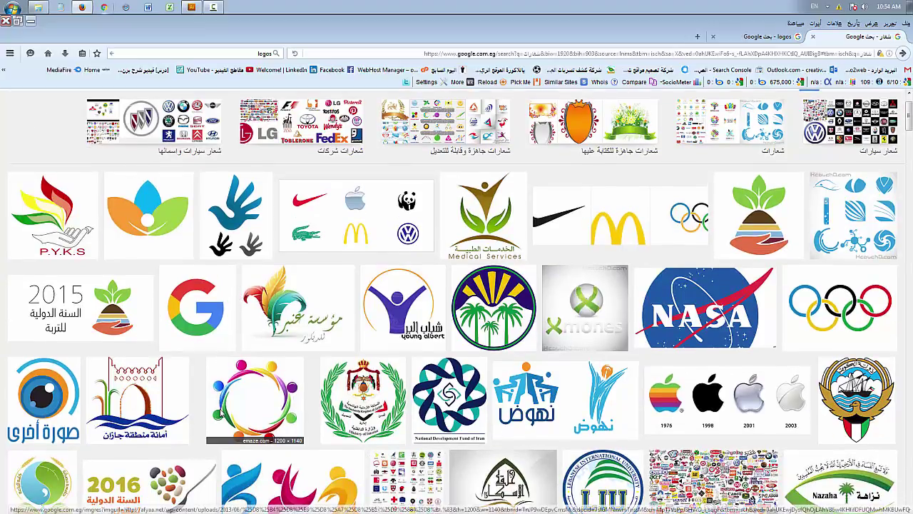
scroll(221, 413, down, 3)
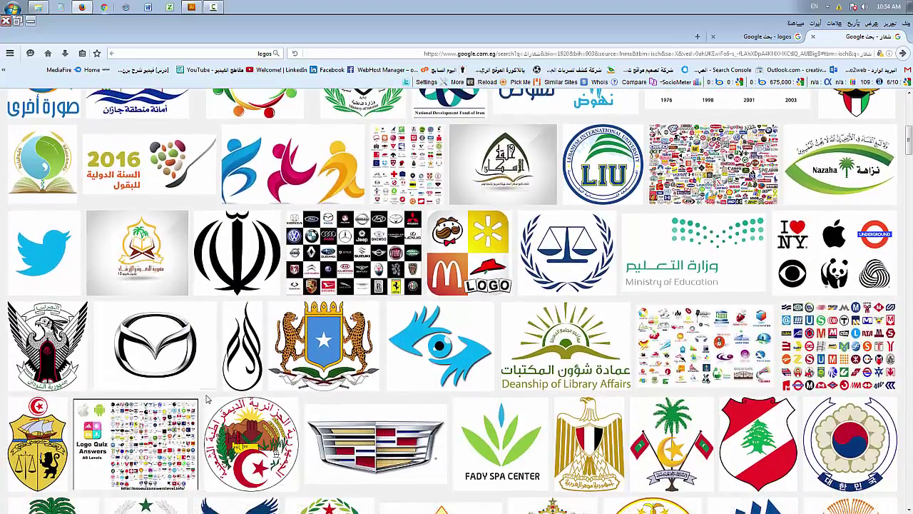
scroll(207, 400, down, 5)
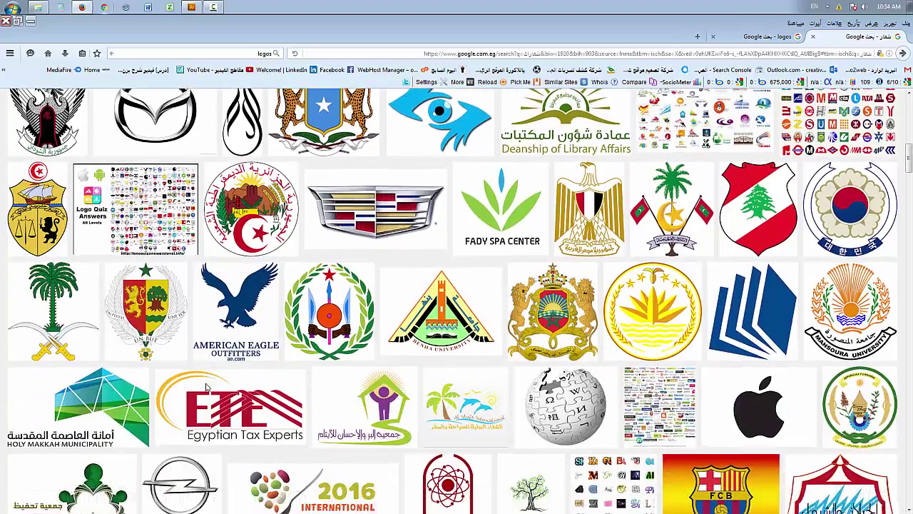
scroll(207, 387, down, 2)
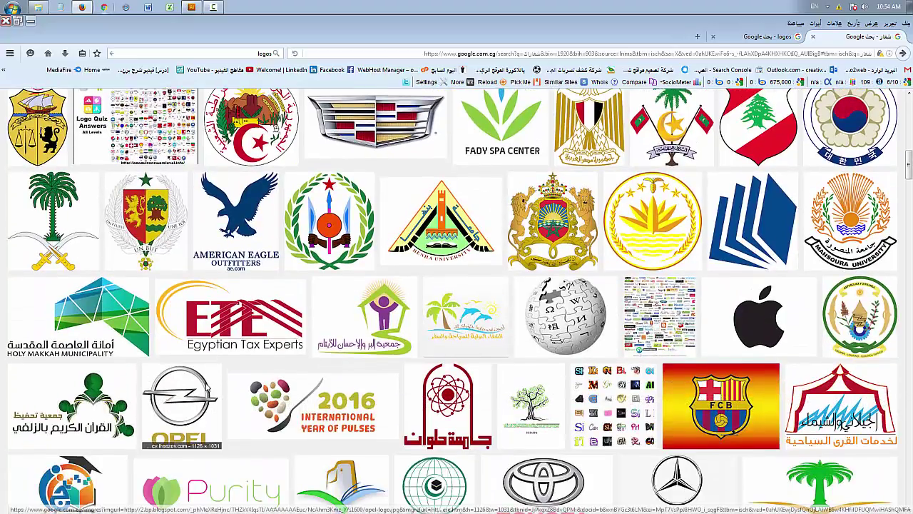
click(217, 335)
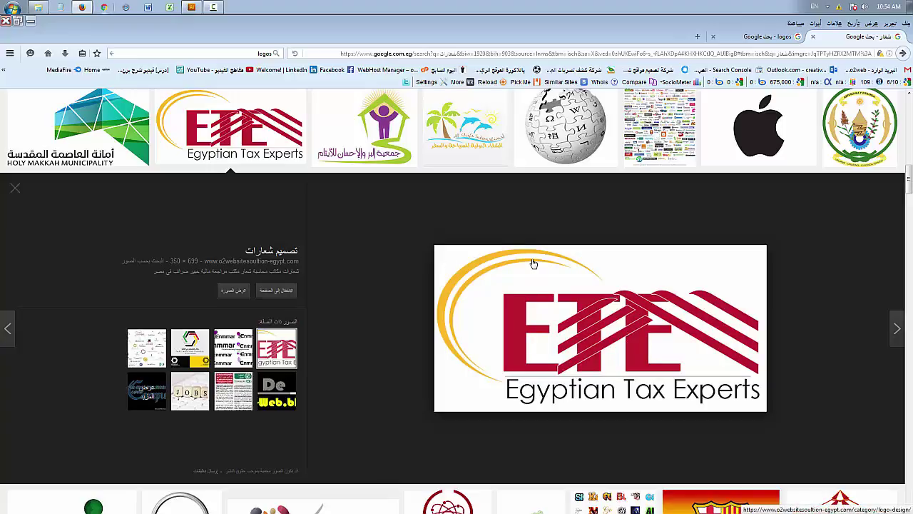
scroll(357, 372, up, 15)
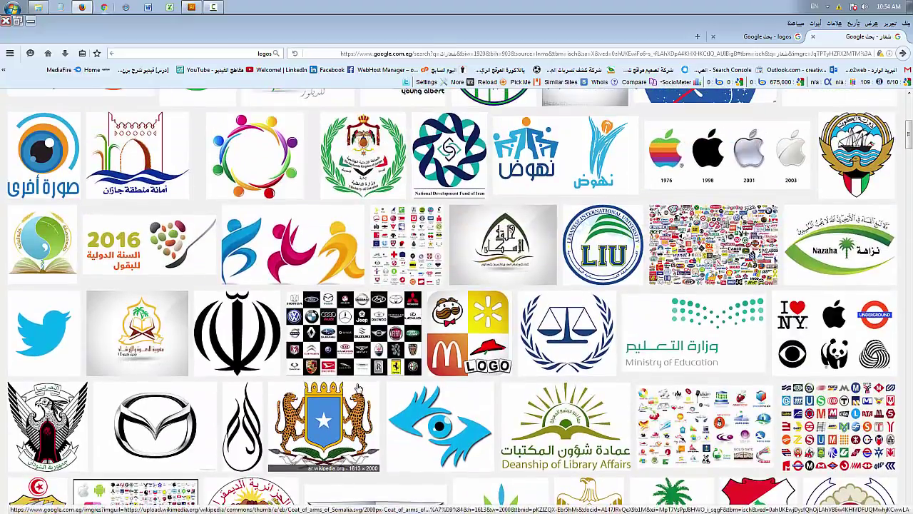
scroll(359, 389, up, 1)
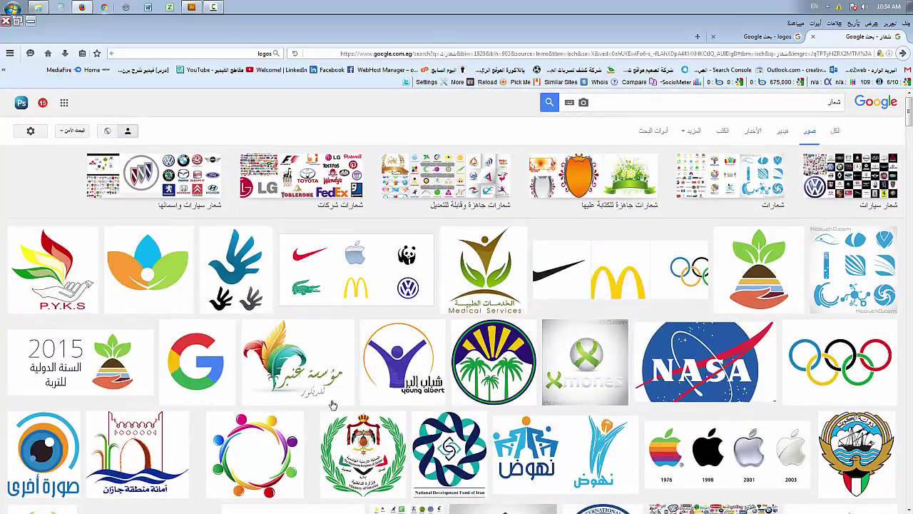
Leave the browser and return to the eltohky_export folder in Windows Explorer
click(732, 38)
click(712, 36)
click(33, 23)
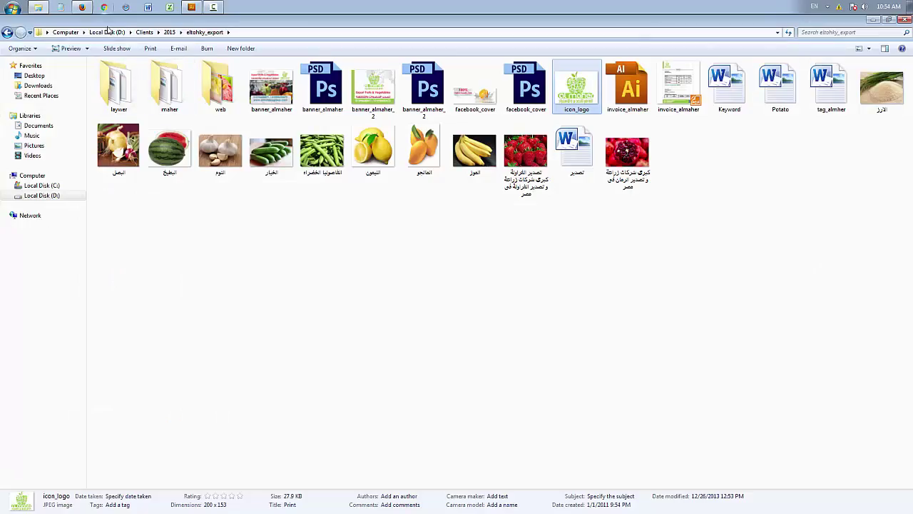
click(211, 9)
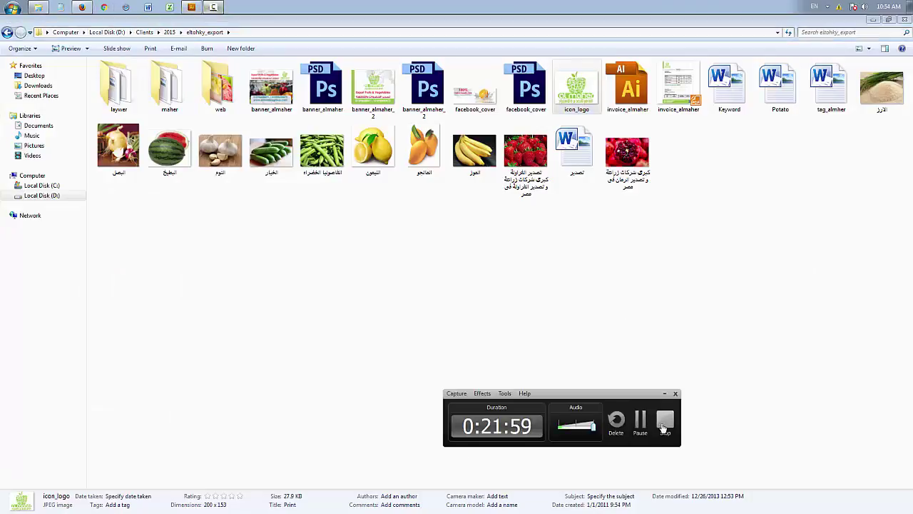